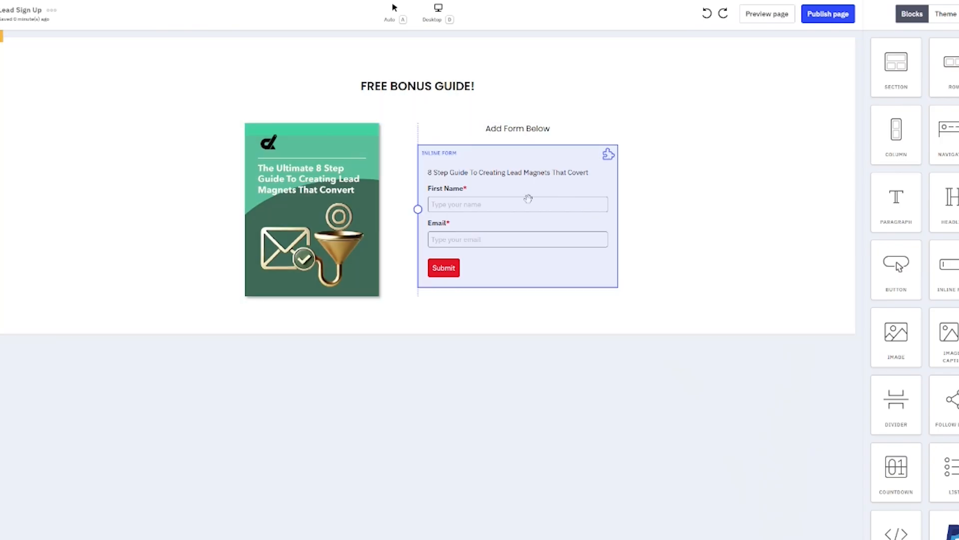
Delete the 'Add Form Below' text block from the lead sign-up page
{"action": "left_click", "coordinate": [558, 137]}
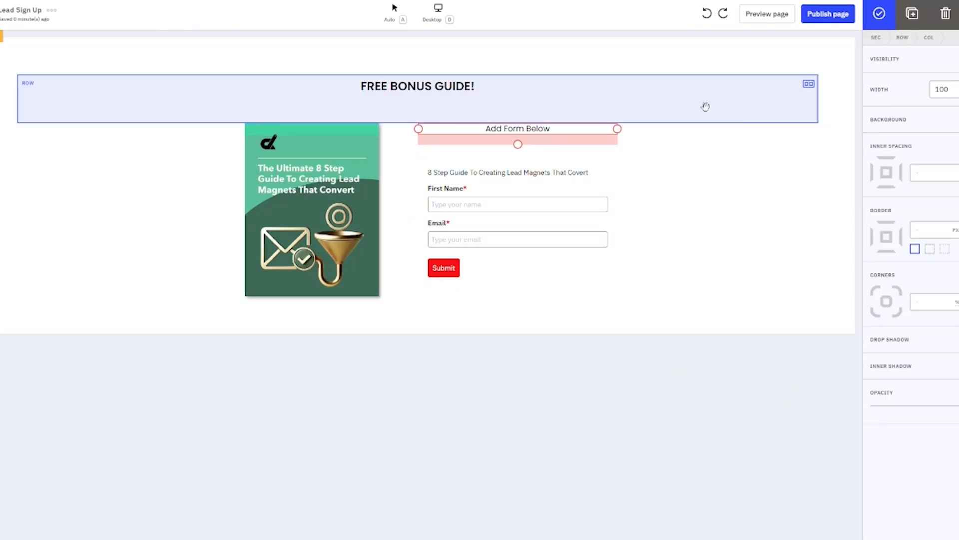
{"action": "left_click", "coordinate": [945, 13]}
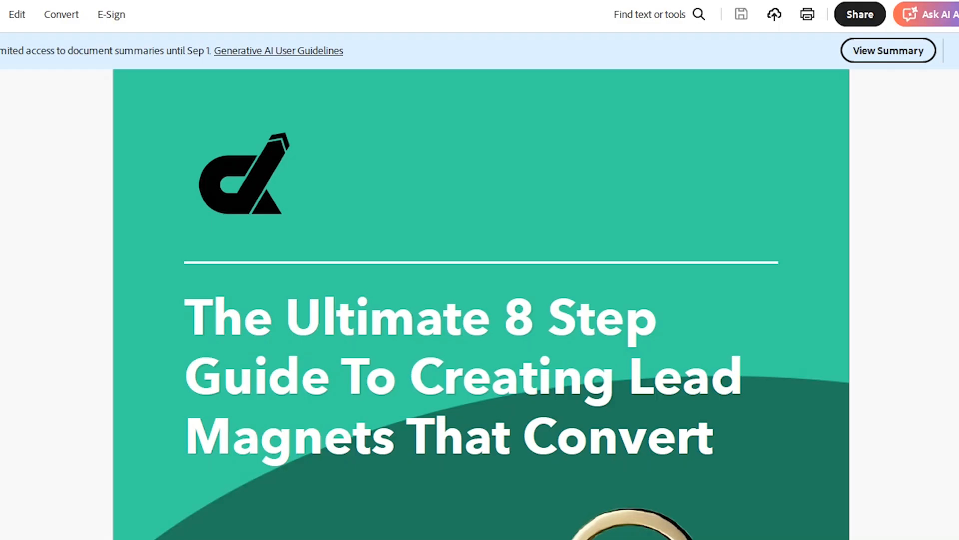
Scroll the lead magnet guide down to the follow-up email drafting and scheduling sections
{"action": "scroll", "coordinate": [481, 305], "scroll_direction": "down", "scroll_amount": 20}
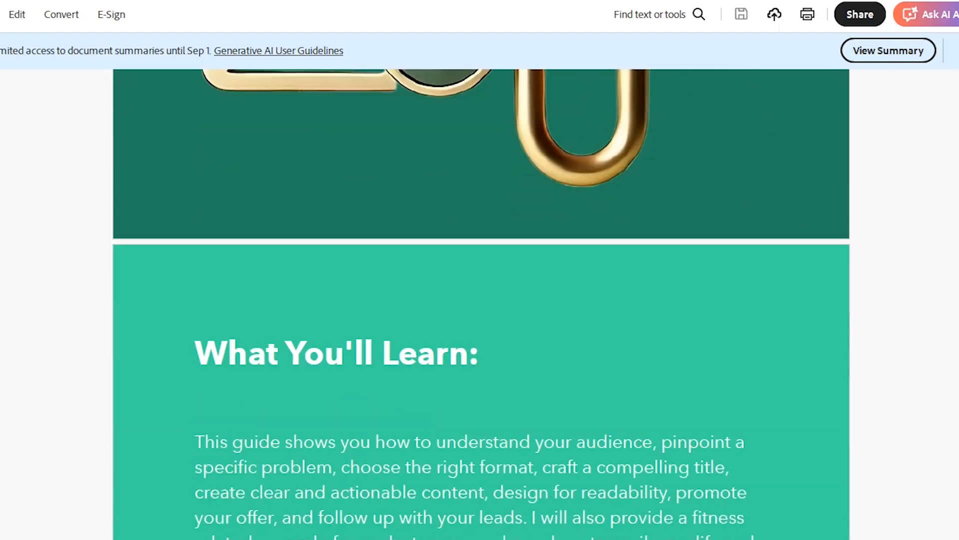
{"action": "scroll", "coordinate": [482, 304], "scroll_direction": "down", "scroll_amount": 20}
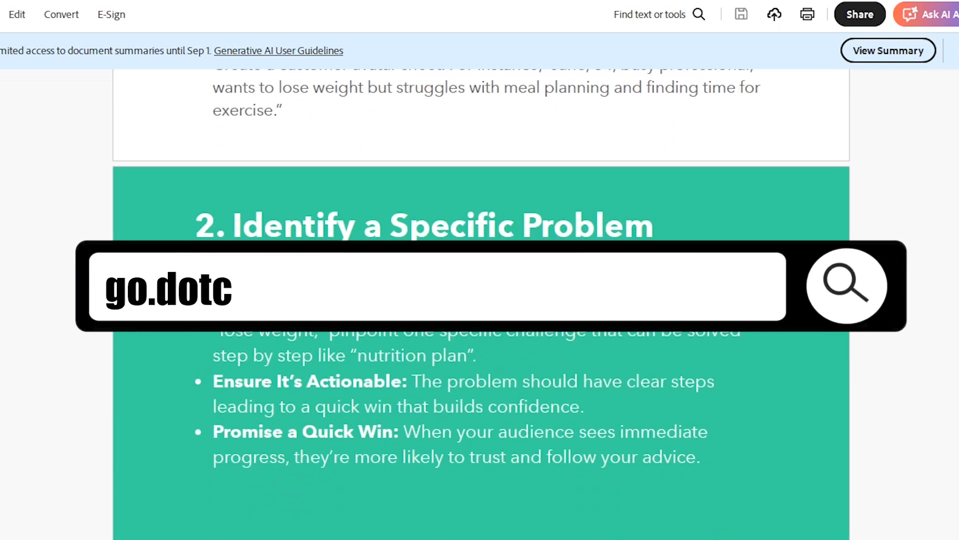
{"action": "scroll", "coordinate": [481, 304], "scroll_direction": "down", "scroll_amount": 20}
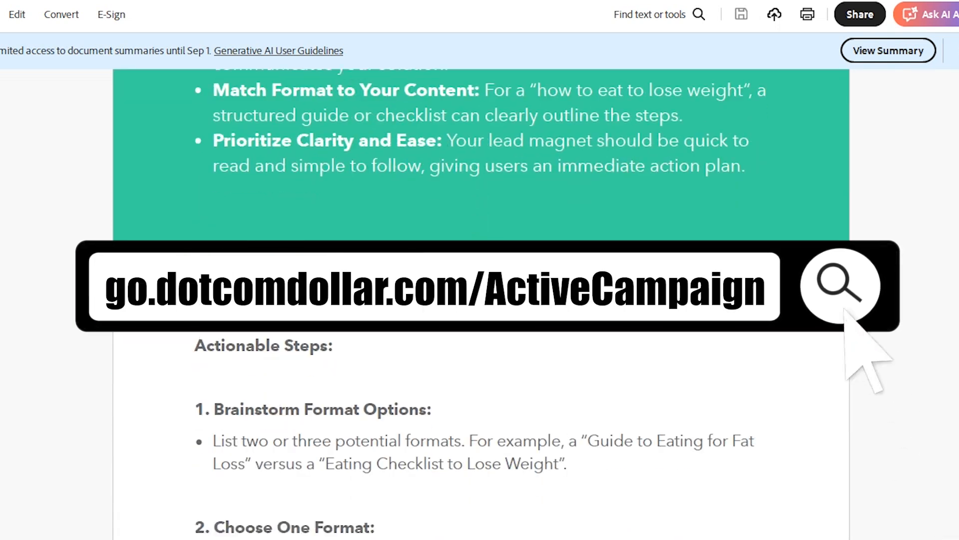
{"action": "scroll", "coordinate": [481, 304], "scroll_direction": "down", "scroll_amount": 20}
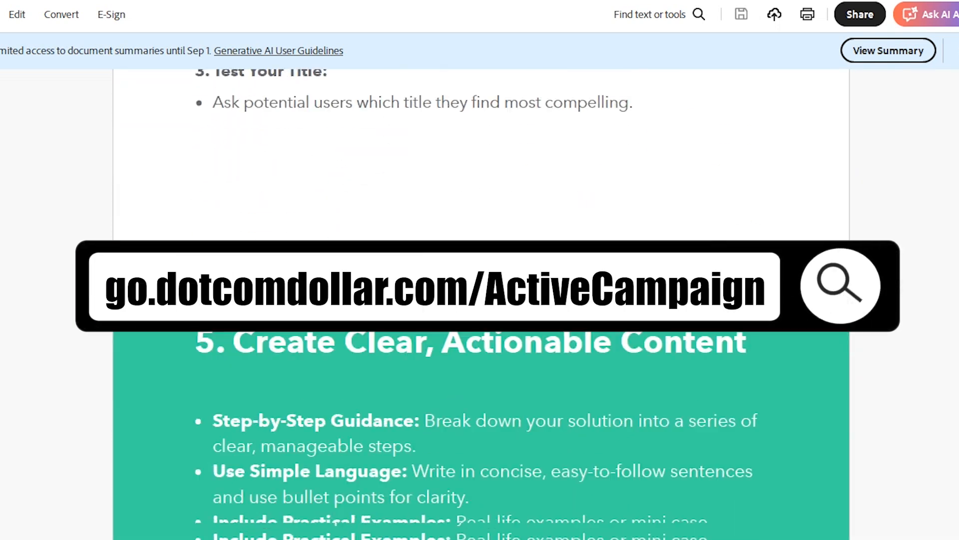
{"action": "scroll", "coordinate": [481, 304], "scroll_direction": "down", "scroll_amount": 20}
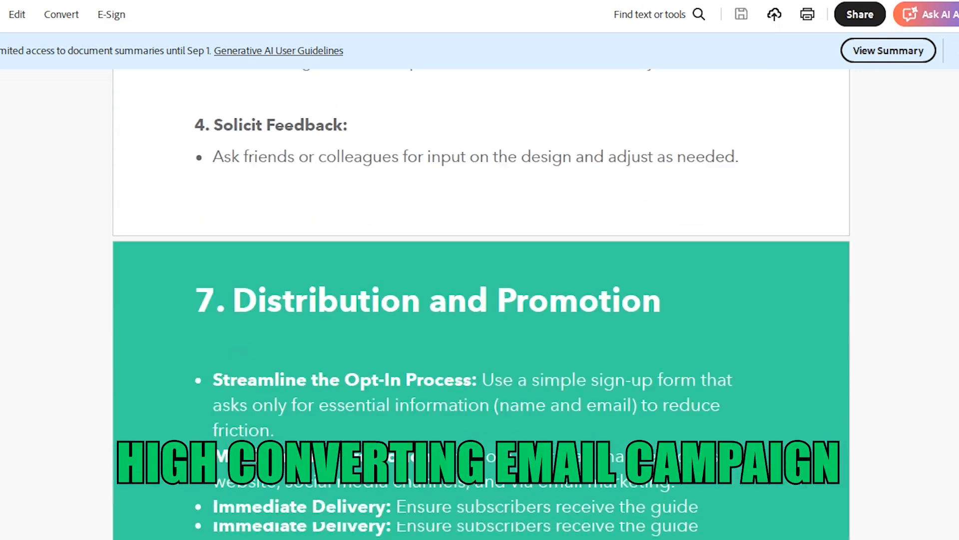
{"action": "scroll", "coordinate": [481, 304], "scroll_direction": "down", "scroll_amount": 20}
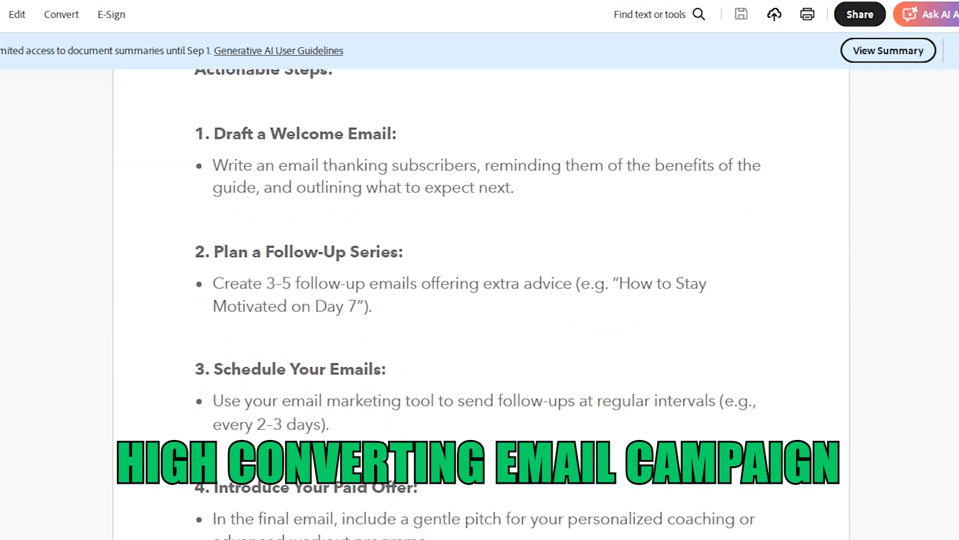
{"action": "scroll", "coordinate": [481, 304], "scroll_direction": "down", "scroll_amount": 10}
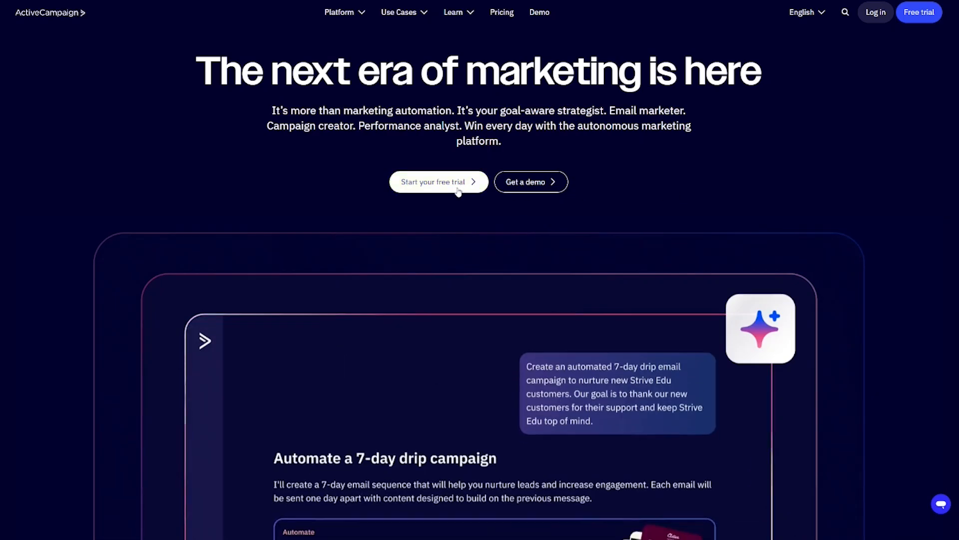
Start the free trial by submitting the sign-up email address
{"action": "left_click", "coordinate": [456, 186]}
{"action": "left_click", "coordinate": [499, 306]}
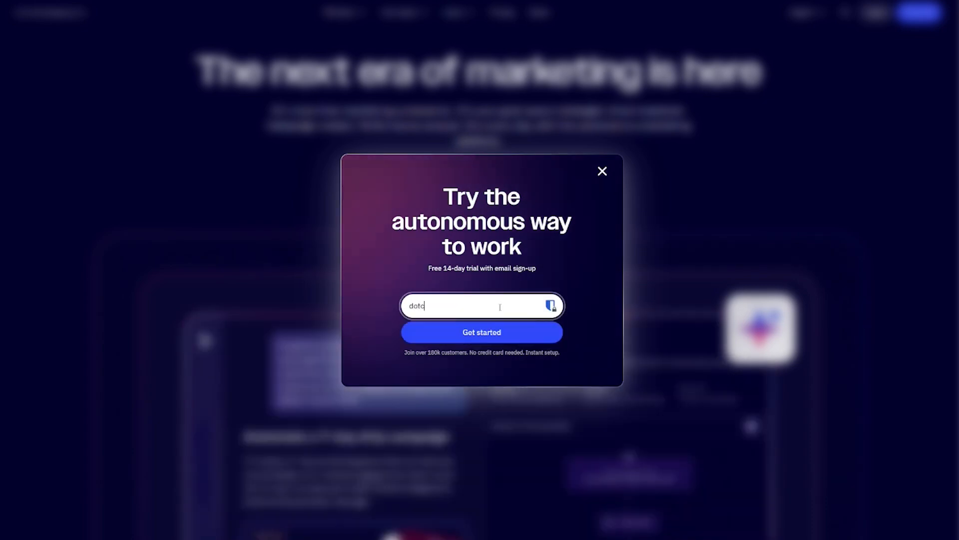
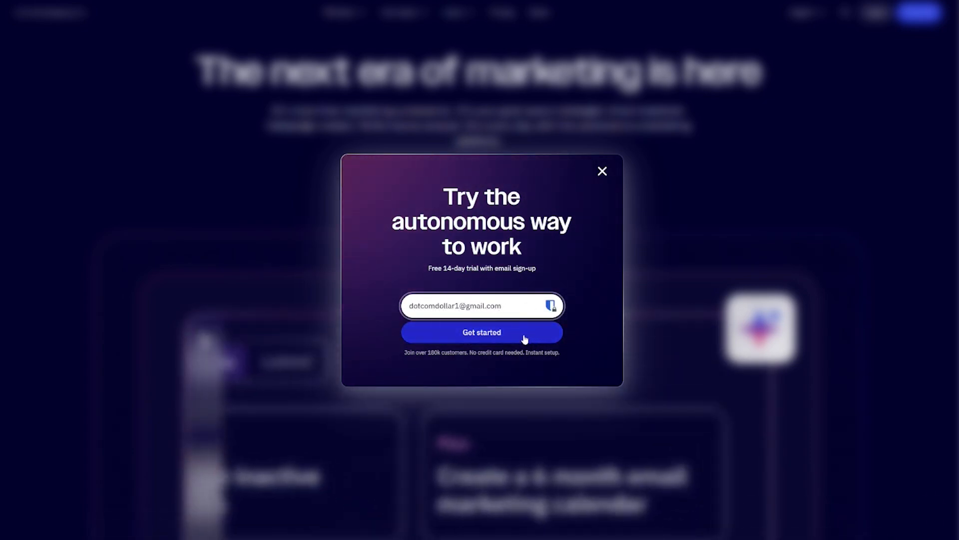
{"action": "left_click", "coordinate": [525, 338]}
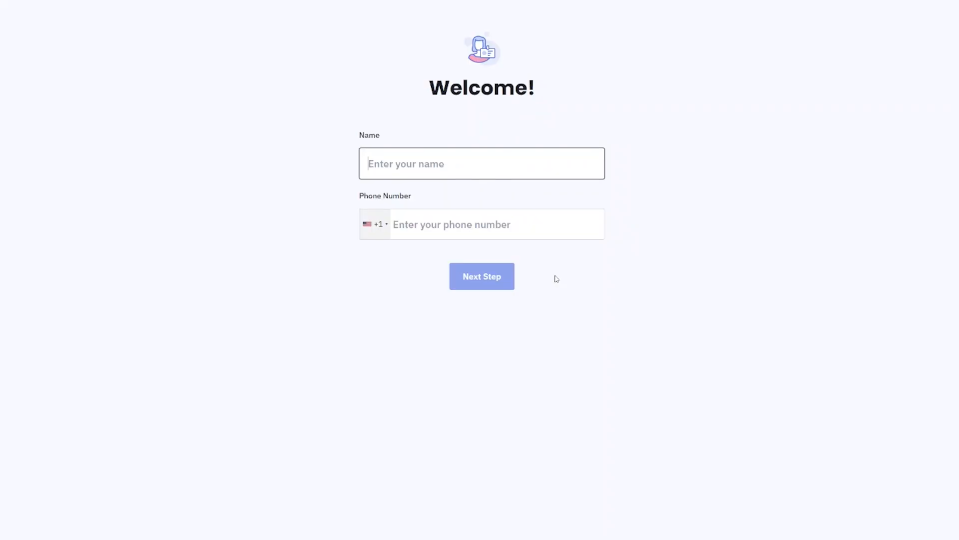
Enter the full name and phone number and continue to the next step
{"action": "key", "text": "Tab"}
{"action": "key", "text": "Tab"}
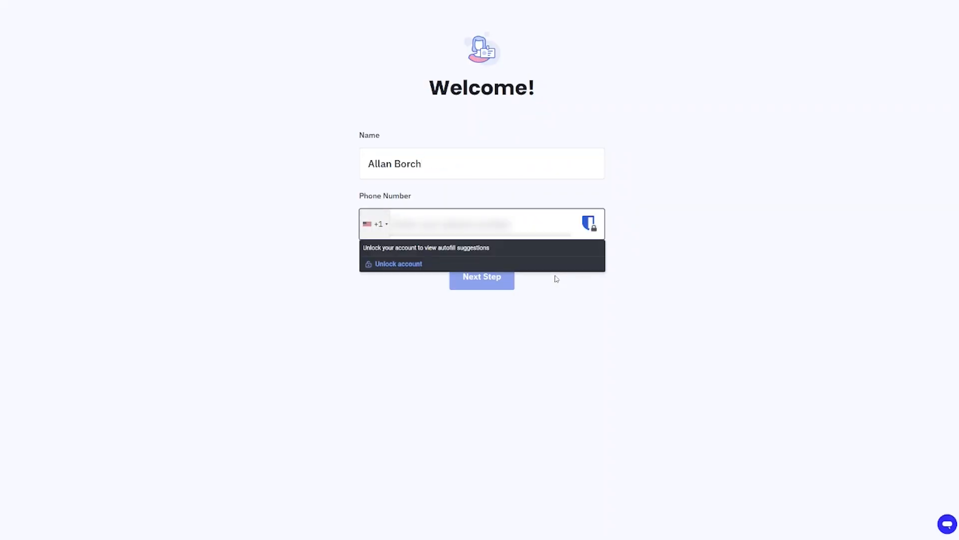
{"action": "type", "text": "##########"}
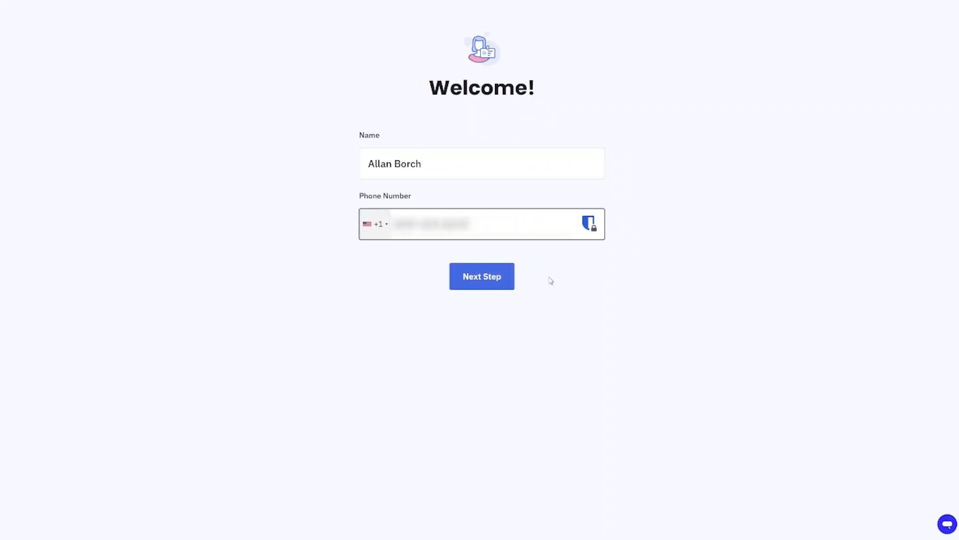
{"action": "left_click", "coordinate": [508, 285]}
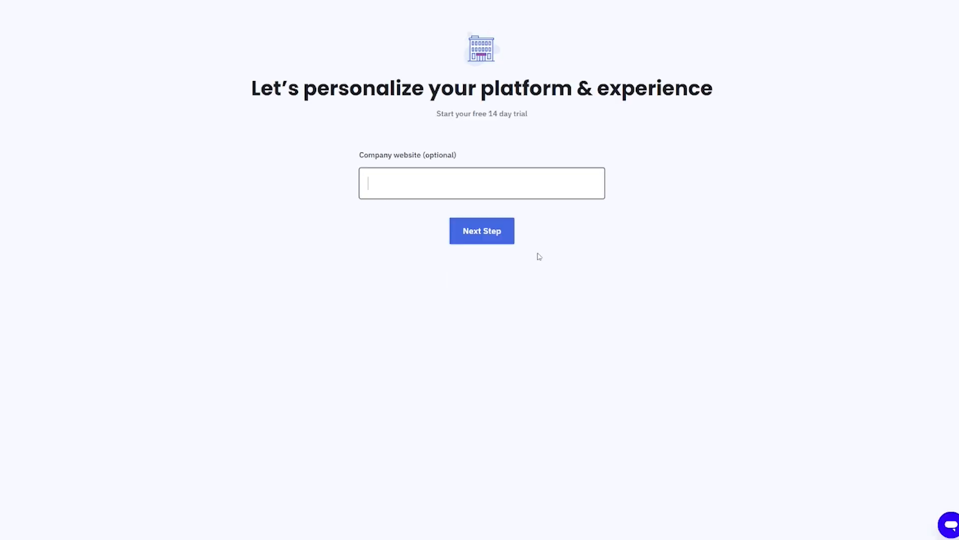
Enter dotcomdollar.com as the company website, then choose < 500 contacts and 2-5 employees
{"action": "type", "text": "dotcomdollar.com"}
{"action": "left_click", "coordinate": [483, 240]}
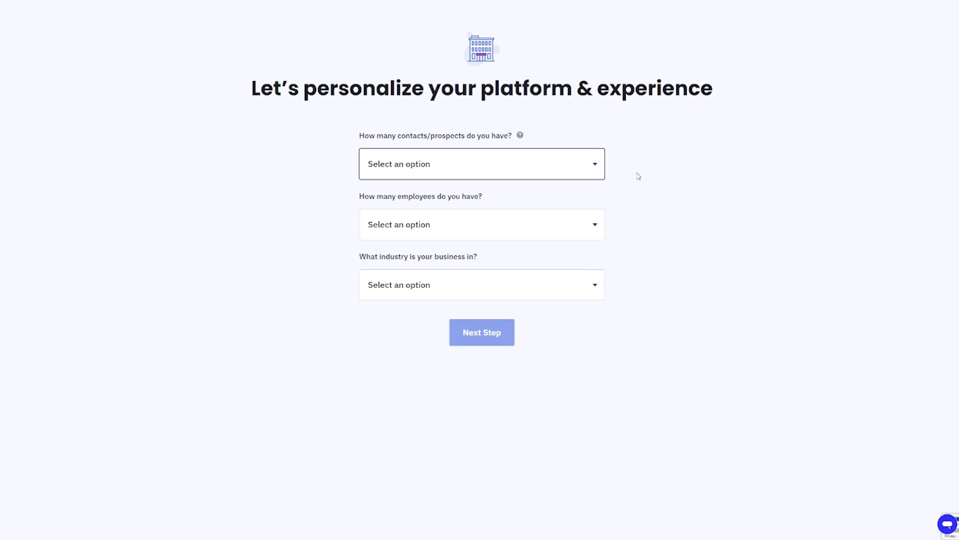
{"action": "left_click", "coordinate": [598, 164]}
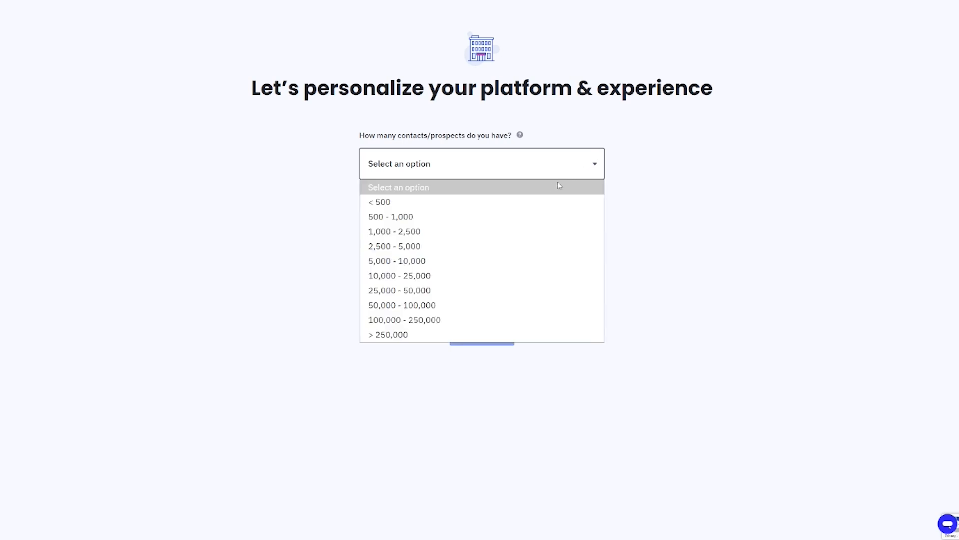
{"action": "left_click", "coordinate": [524, 203]}
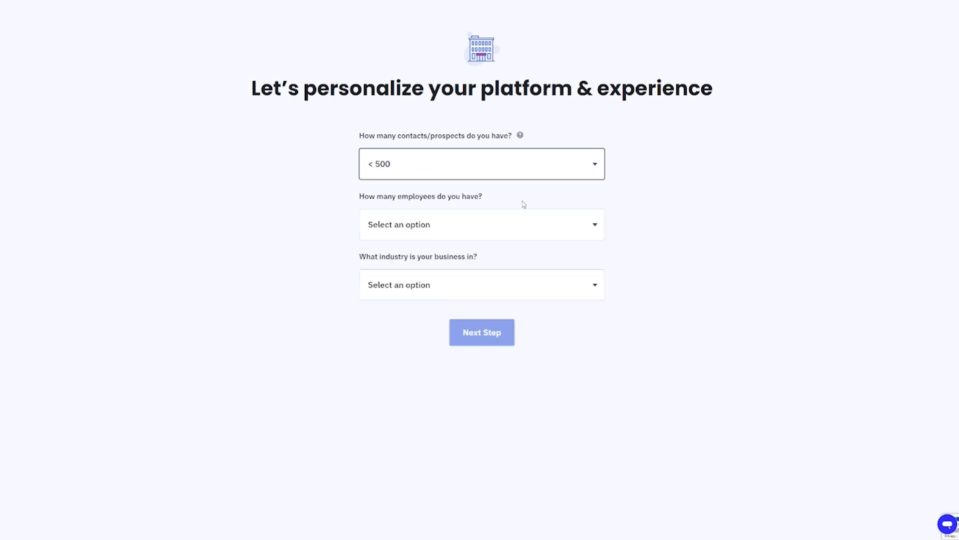
{"action": "left_click", "coordinate": [599, 229]}
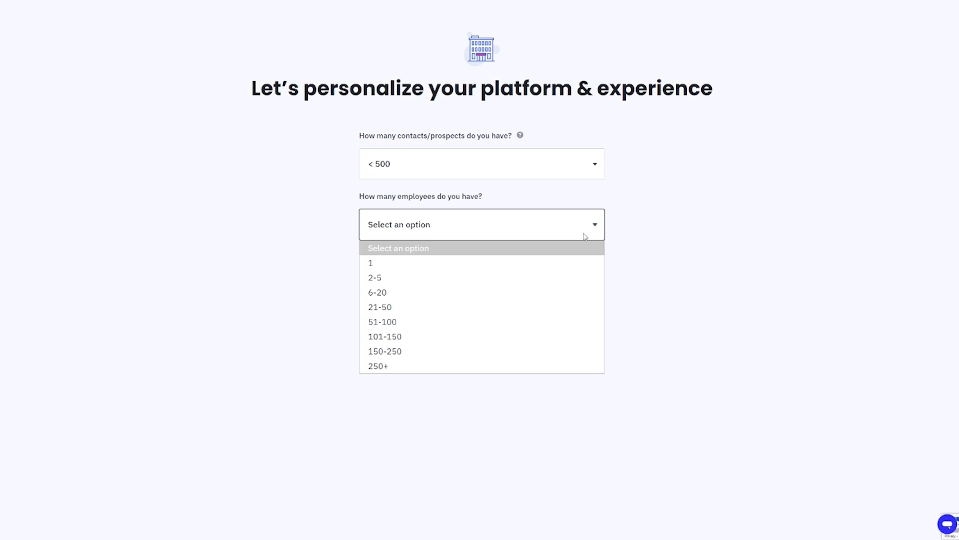
{"action": "left_click", "coordinate": [531, 279]}
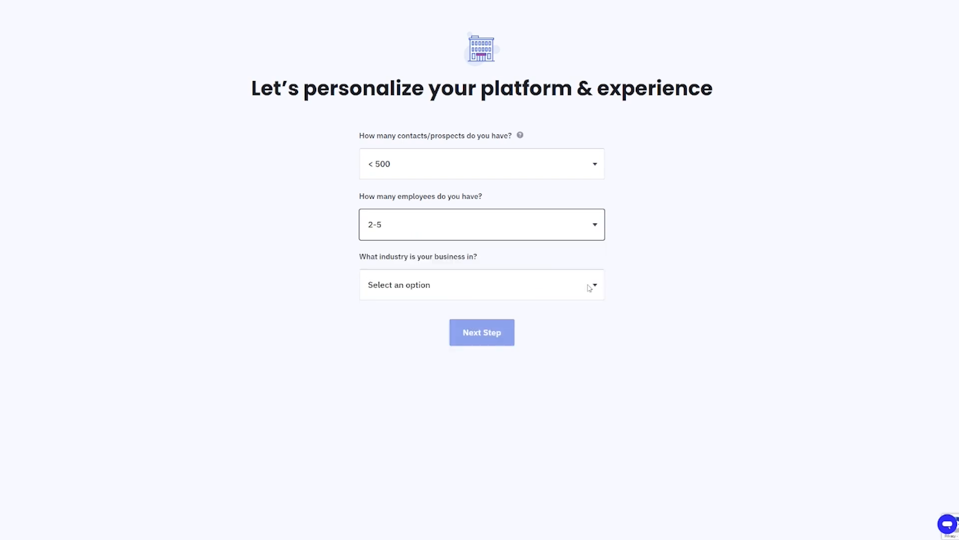
Choose Online Training / Education industry, select Email and Google Sheets, and submit
{"action": "left_click", "coordinate": [590, 287]}
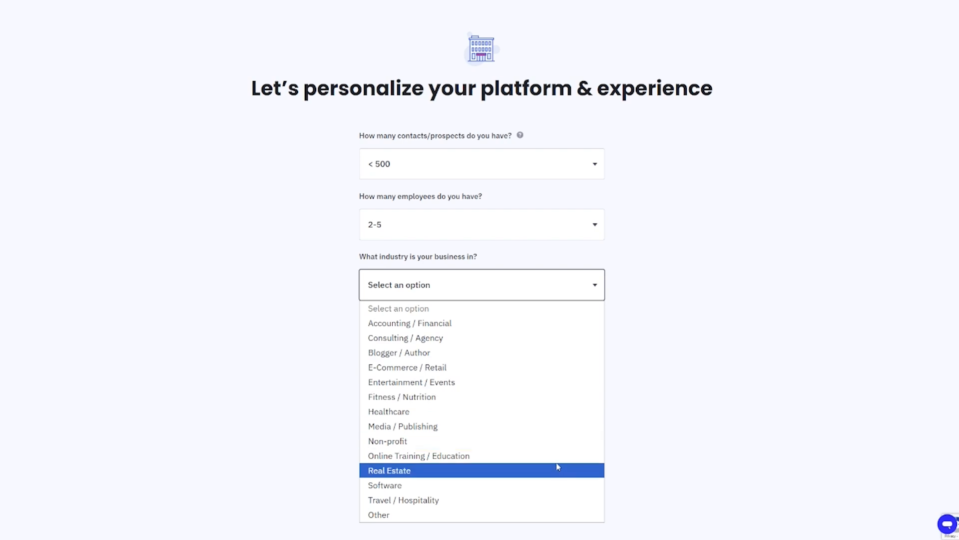
{"action": "left_click", "coordinate": [558, 462]}
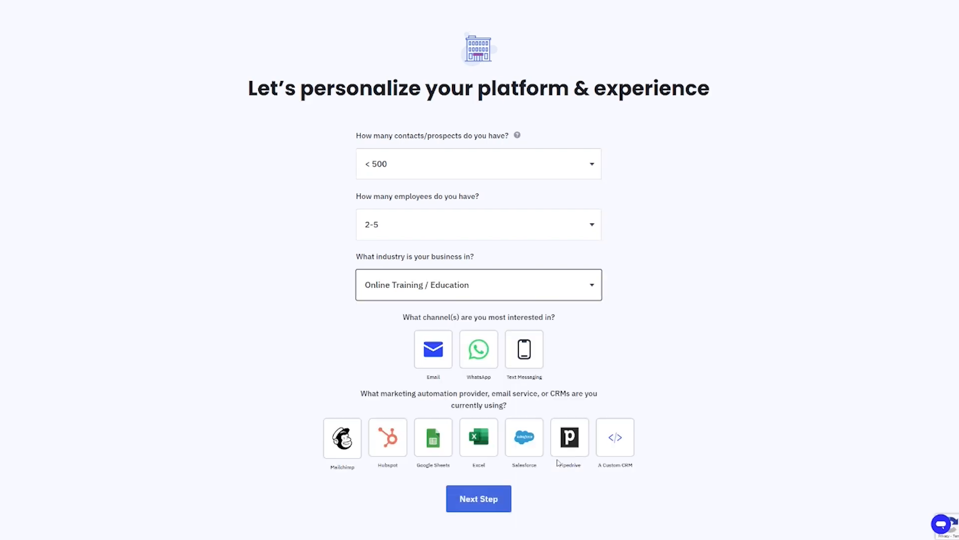
{"action": "scroll", "coordinate": [680, 350], "scroll_direction": "down", "scroll_amount": 1}
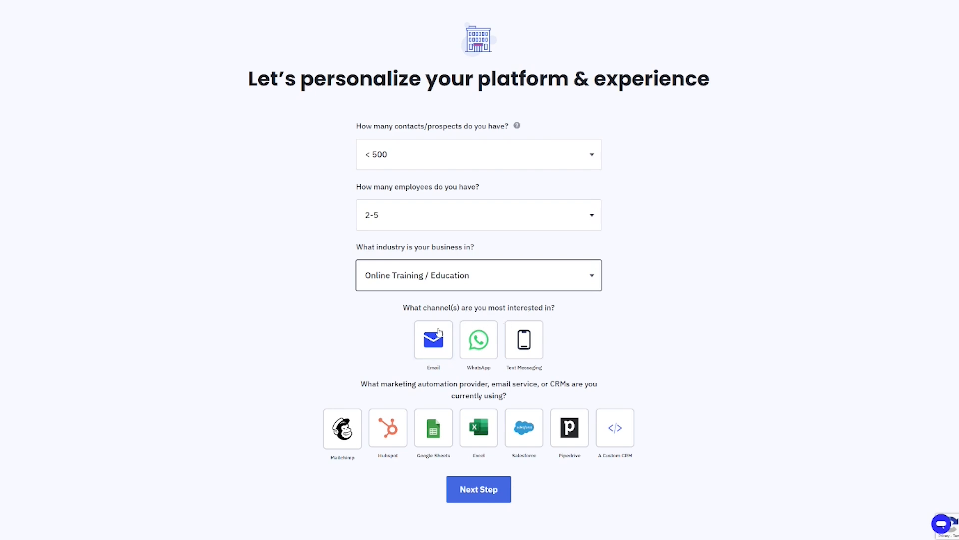
{"action": "left_click", "coordinate": [420, 353]}
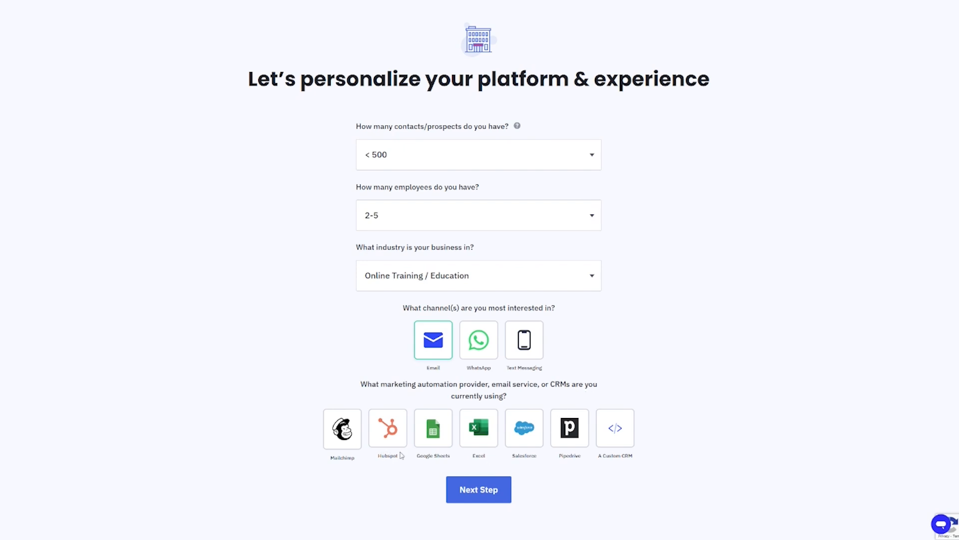
{"action": "left_click", "coordinate": [433, 438]}
{"action": "left_click", "coordinate": [505, 495]}
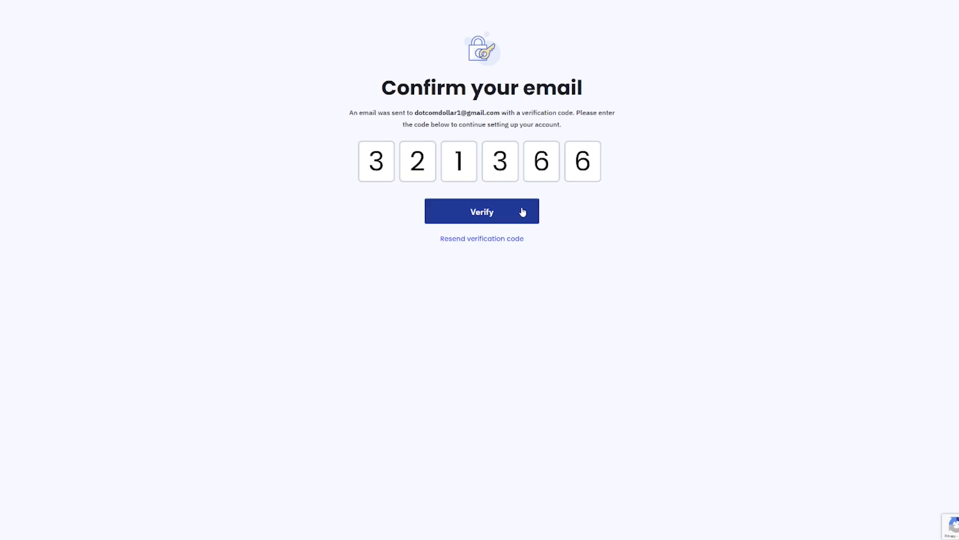
Verify the email code, set an account password, and go to the account dashboard
{"action": "left_click", "coordinate": [523, 212]}
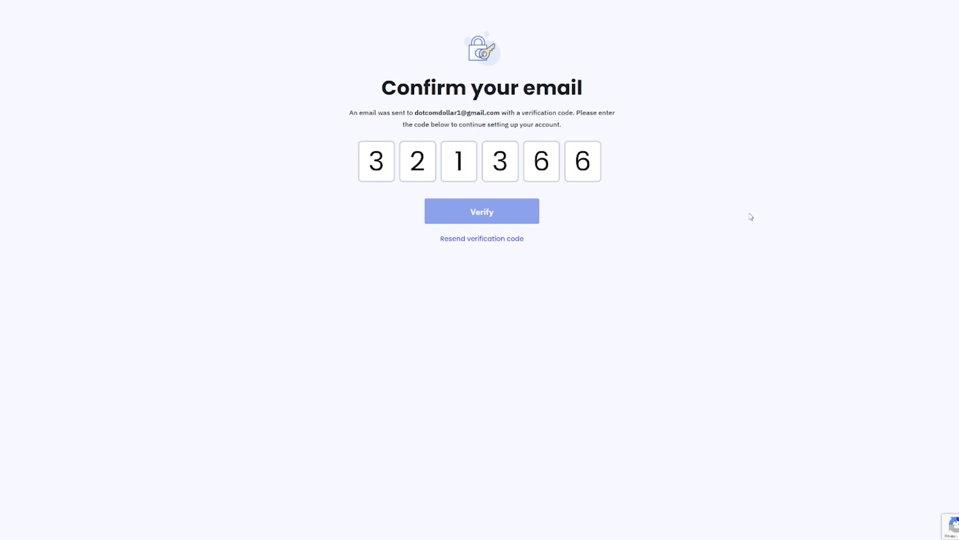
{"action": "left_click", "coordinate": [493, 176]}
{"action": "type", "text": "••••••••••••"}
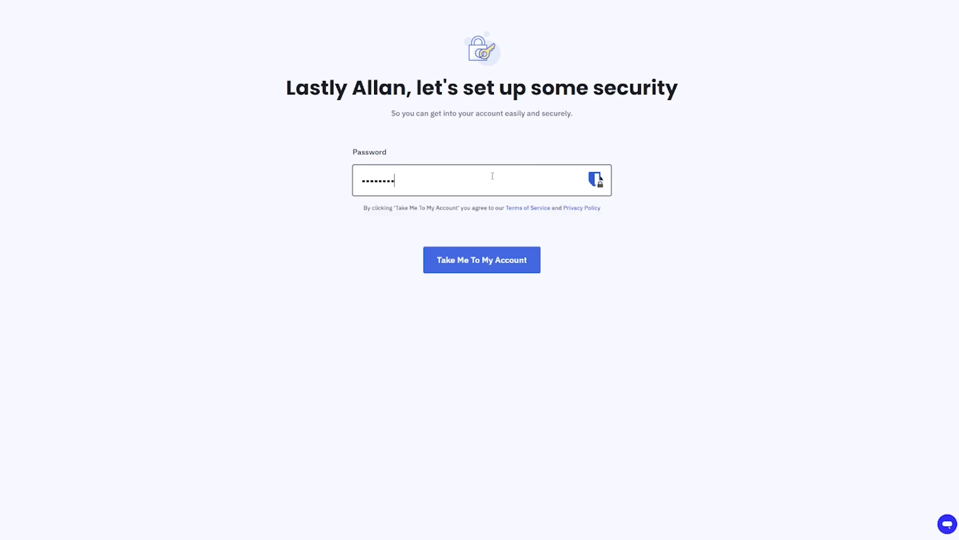
{"action": "type", "text": "•"}
{"action": "left_click", "coordinate": [521, 269]}
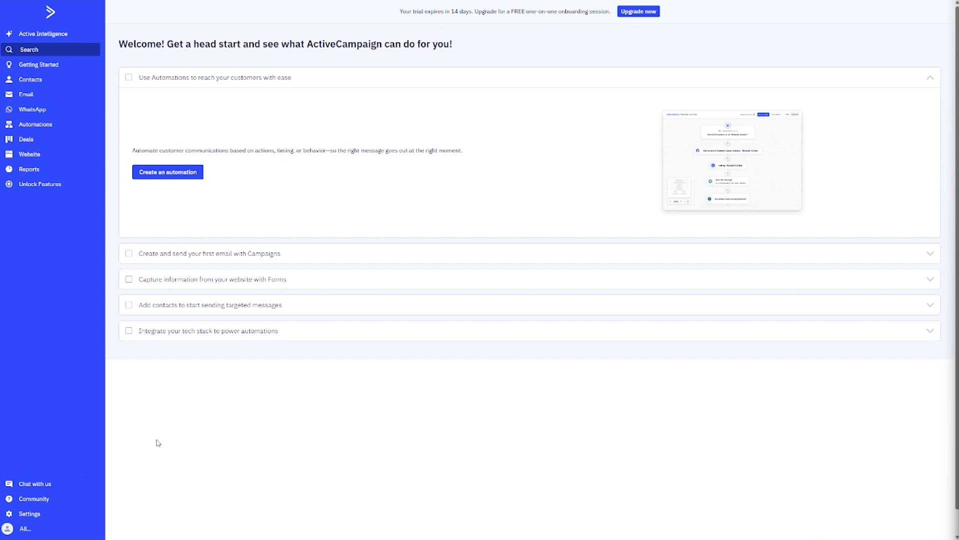
Go to Settings > Advanced to view the sending domain status
{"action": "left_click", "coordinate": [39, 514]}
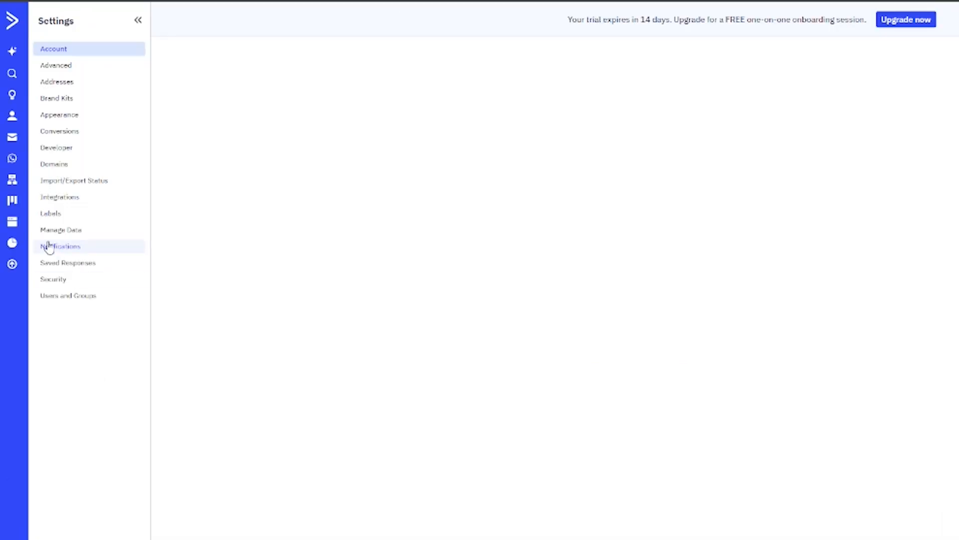
{"action": "left_click", "coordinate": [56, 66]}
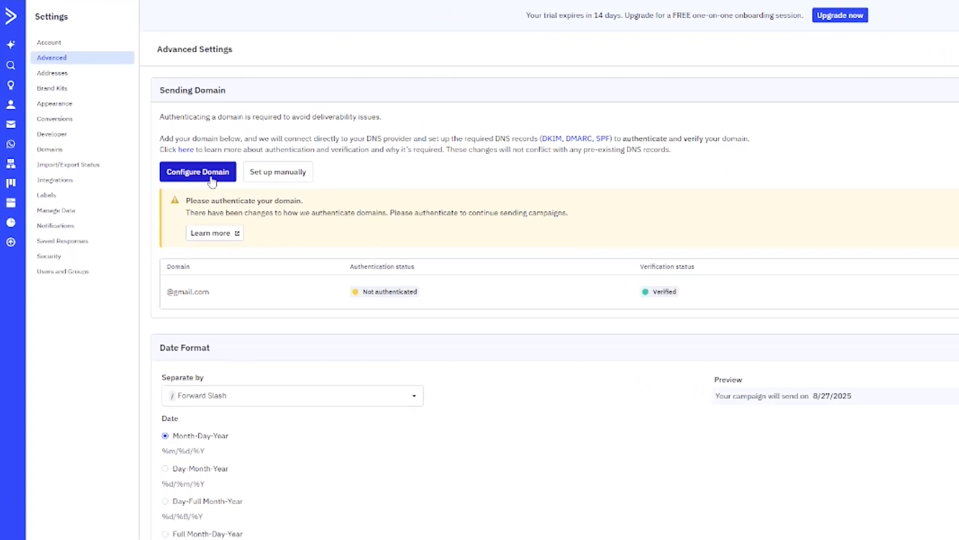
Configure dotcomdollar.com as a sending domain and choose to authorize with Cloudflare
{"action": "left_click", "coordinate": [212, 178]}
{"action": "type", "text": "dotcomdollarc"}
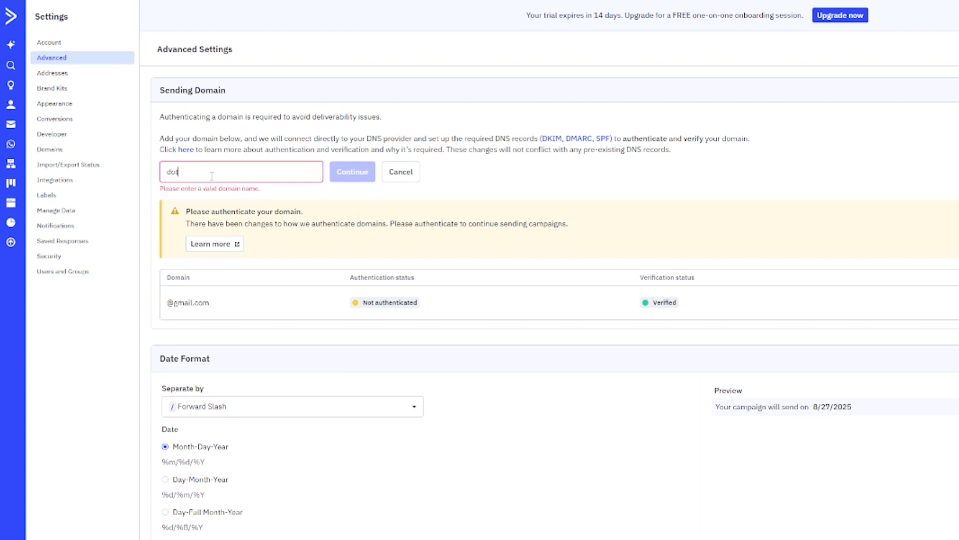
{"action": "type", "text": "omdollar.com"}
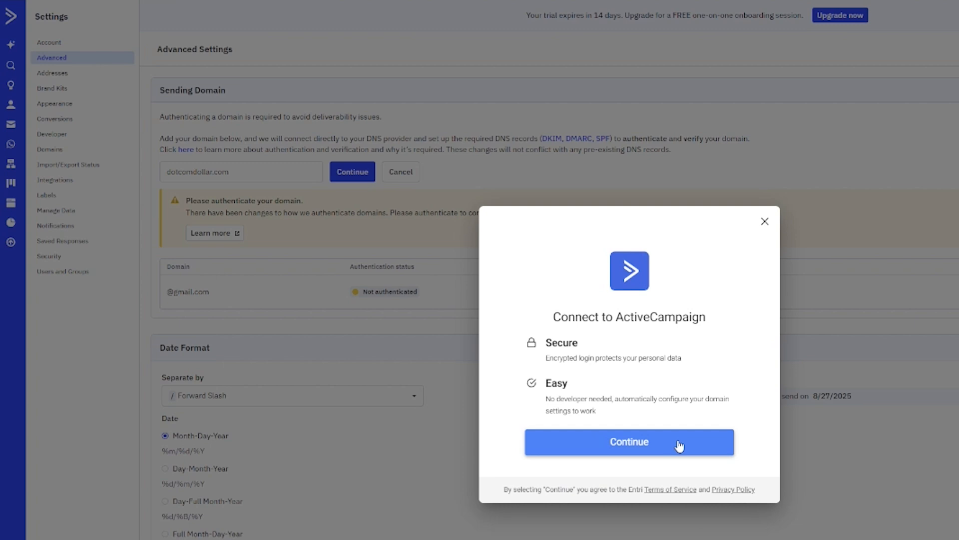
{"action": "left_click", "coordinate": [680, 445]}
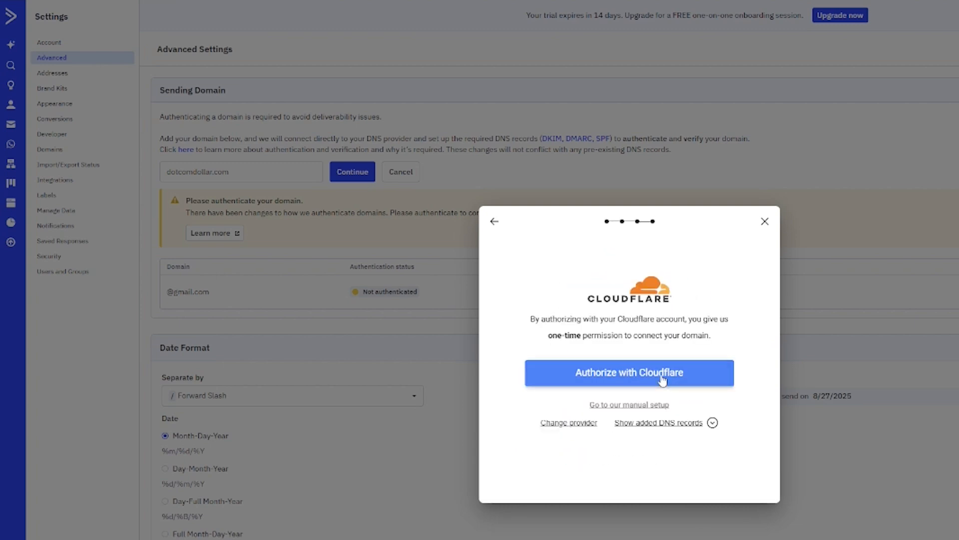
{"action": "left_click", "coordinate": [663, 380]}
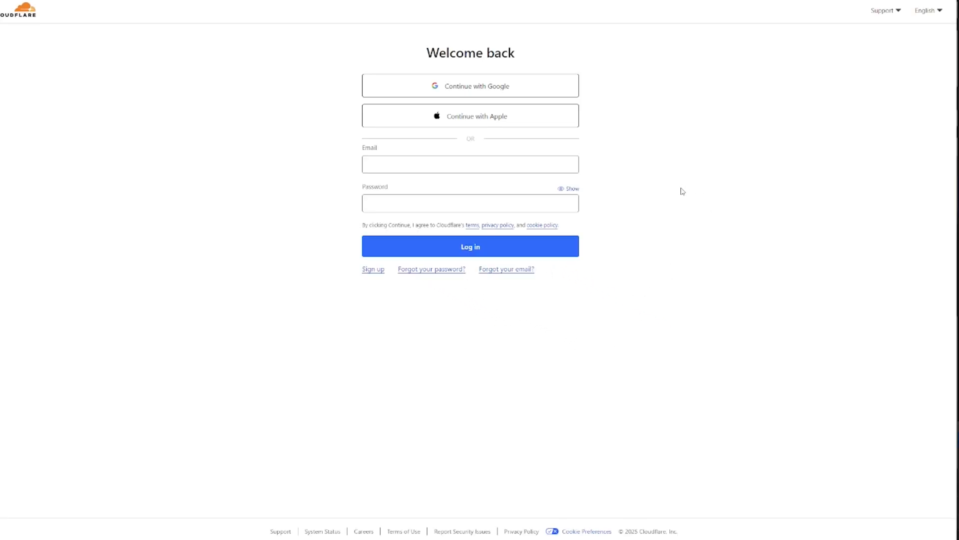
Log in to Cloudflare, authorize dotcomdollar.com's DNS records, and confirm deleting conflicting records
{"action": "left_click", "coordinate": [469, 302]}
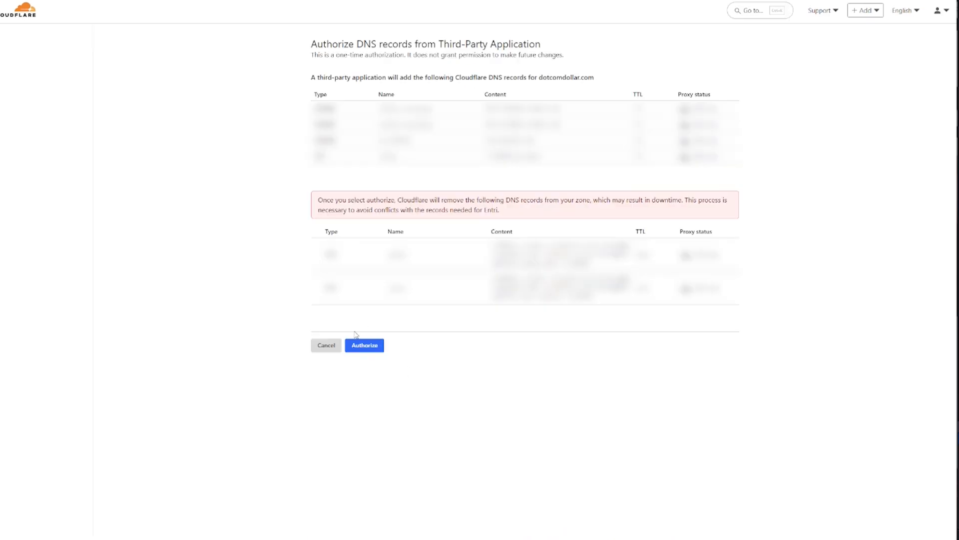
{"action": "left_click", "coordinate": [375, 345]}
{"action": "type", "text": "dotcomdollar.com"}
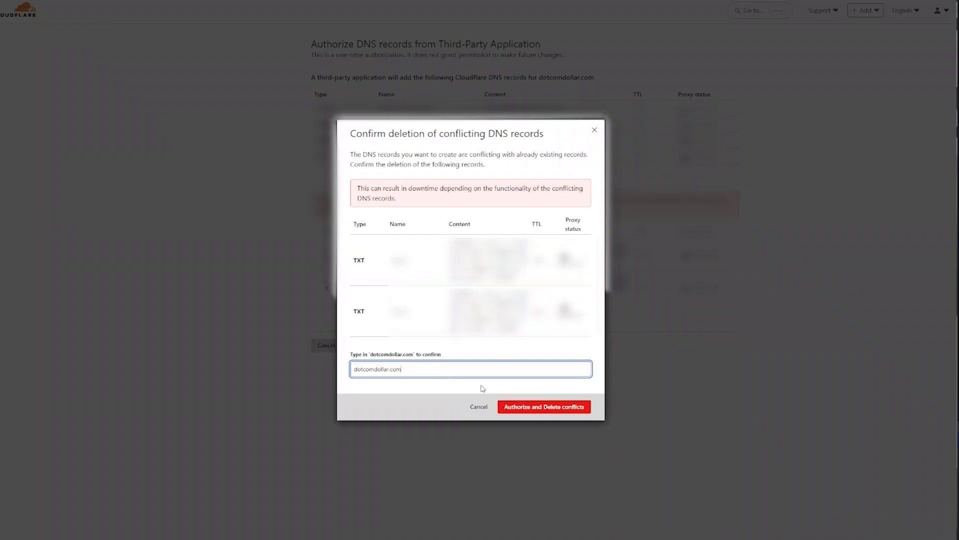
{"action": "key", "text": "Return"}
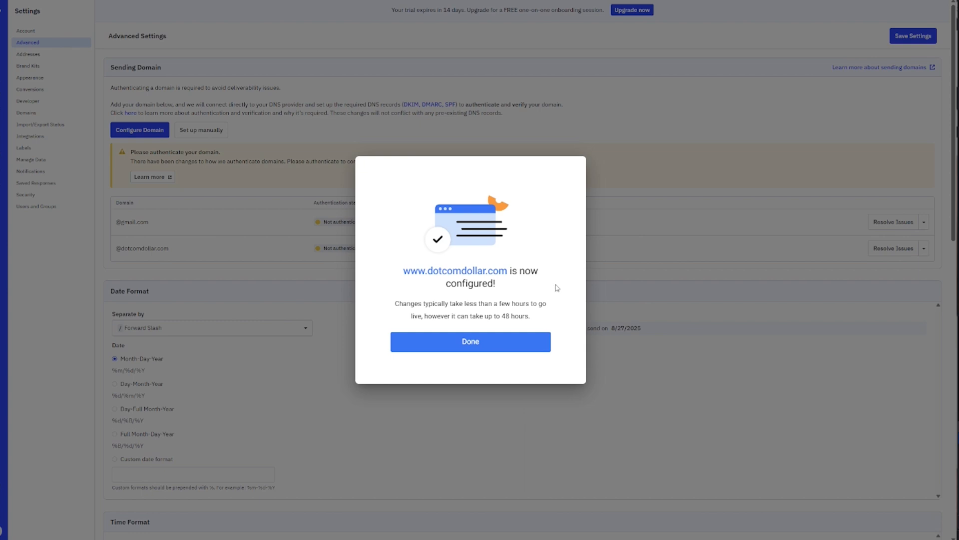
Close the domain-configured dialog, save the advanced settings, and go to Addresses
{"action": "left_click", "coordinate": [501, 346]}
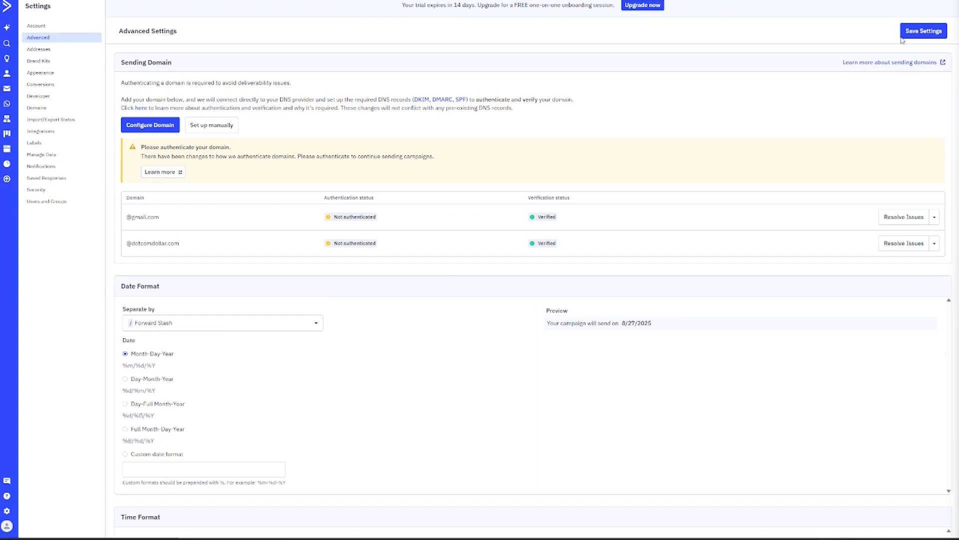
{"action": "left_click", "coordinate": [924, 31]}
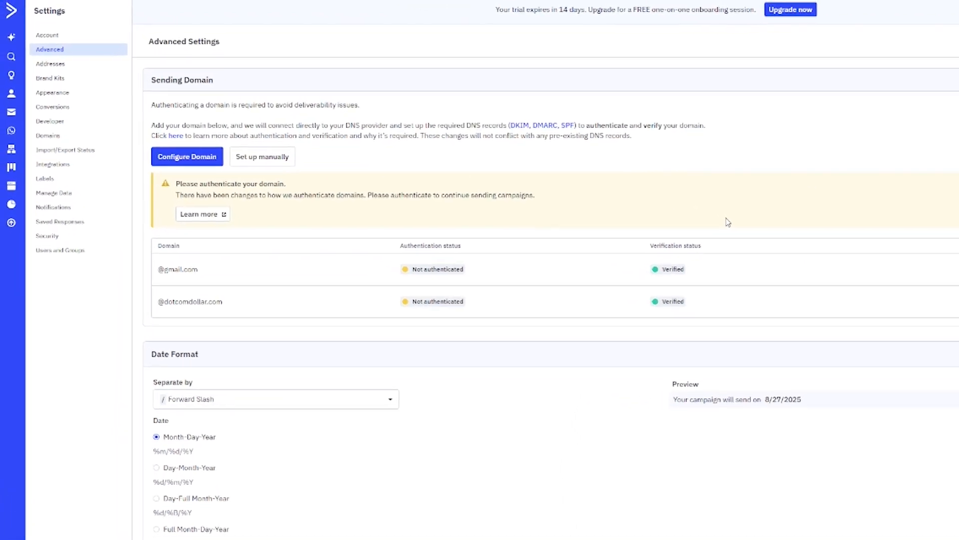
{"action": "left_click", "coordinate": [62, 68]}
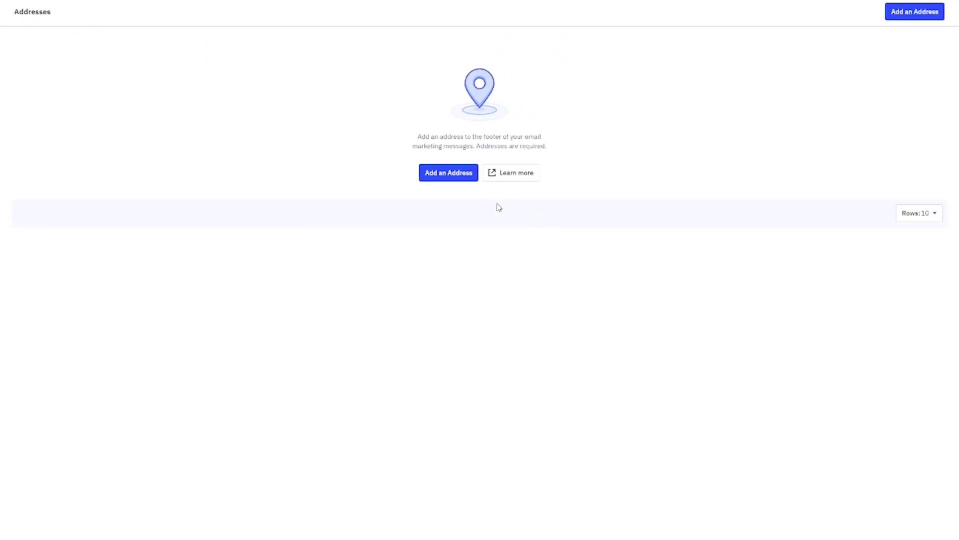
Add a new address with company name Dotcom Dollar and country United States
{"action": "left_click", "coordinate": [448, 175]}
{"action": "left_click", "coordinate": [403, 199]}
{"action": "type", "text": "Dotcom Dollar"}
{"action": "key", "text": "Tab"}
{"action": "type", "text": "united sta"}
{"action": "left_click", "coordinate": [364, 276]}
Fill in street, city, state and ZIP, save the address, then open Appearance settings
{"action": "key", "text": "Tab"}
{"action": "type", "text": "..."}
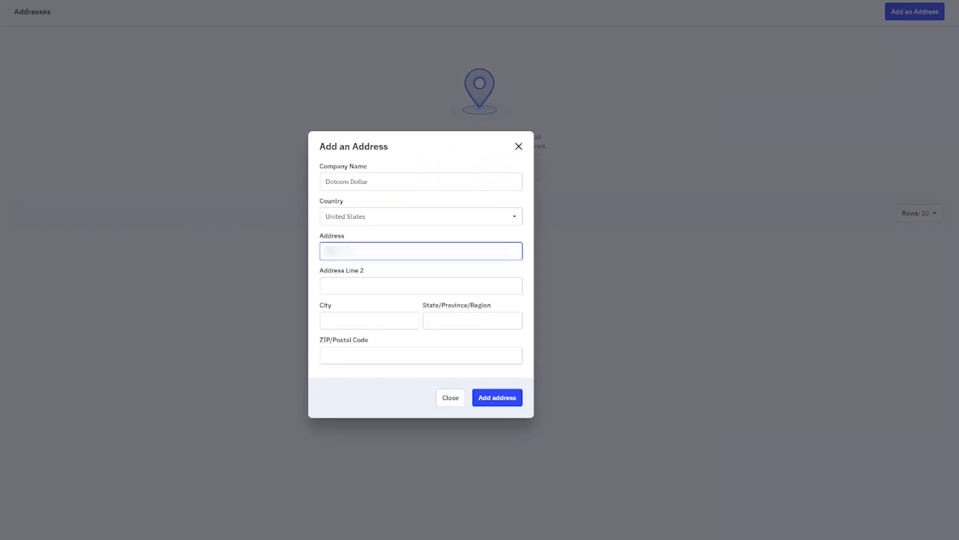
{"action": "key", "text": "Tab"}
{"action": "key", "text": "Tab"}
{"action": "type", "text": "..."}
{"action": "key", "text": "Tab"}
{"action": "type", "text": "..."}
{"action": "key", "text": "Tab"}
{"action": "type", "text": "..."}
{"action": "left_click", "coordinate": [503, 408]}
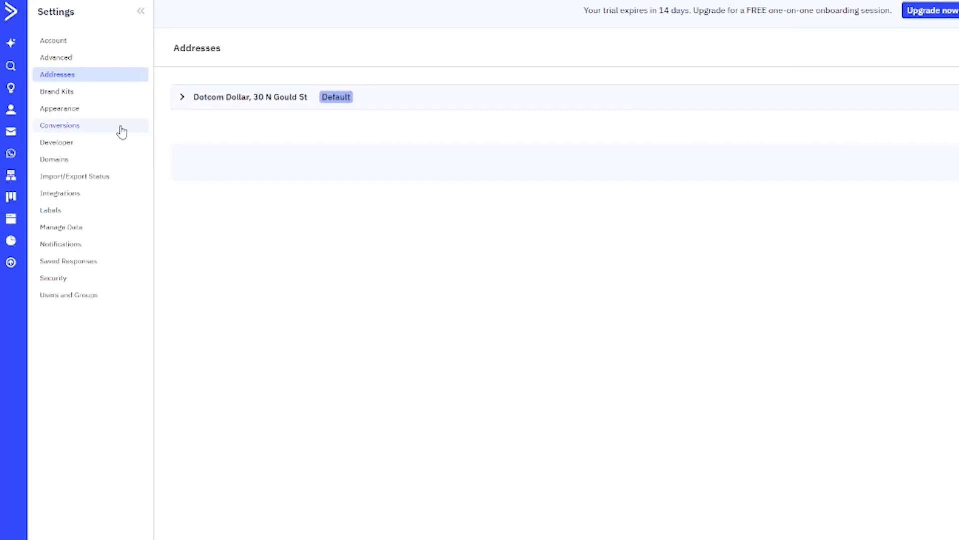
{"action": "left_click", "coordinate": [62, 110]}
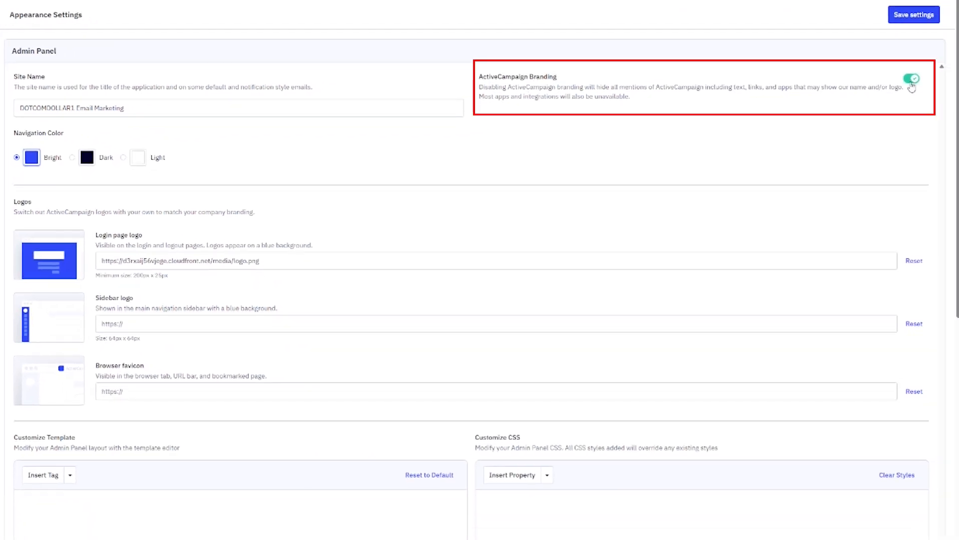
Turn ActiveCampaign Branding off and In-app Chat on, then save the appearance settings
{"action": "left_click", "coordinate": [912, 80]}
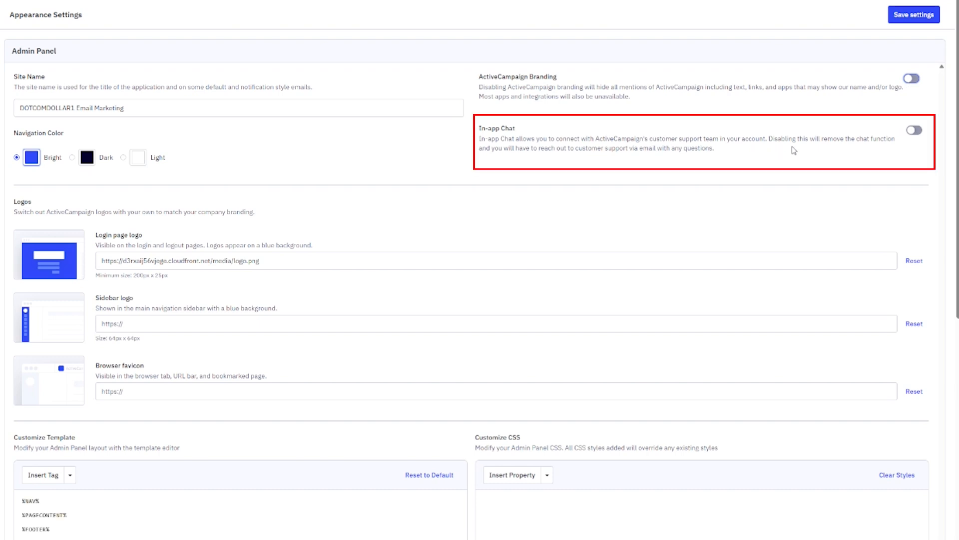
{"action": "left_click", "coordinate": [917, 132]}
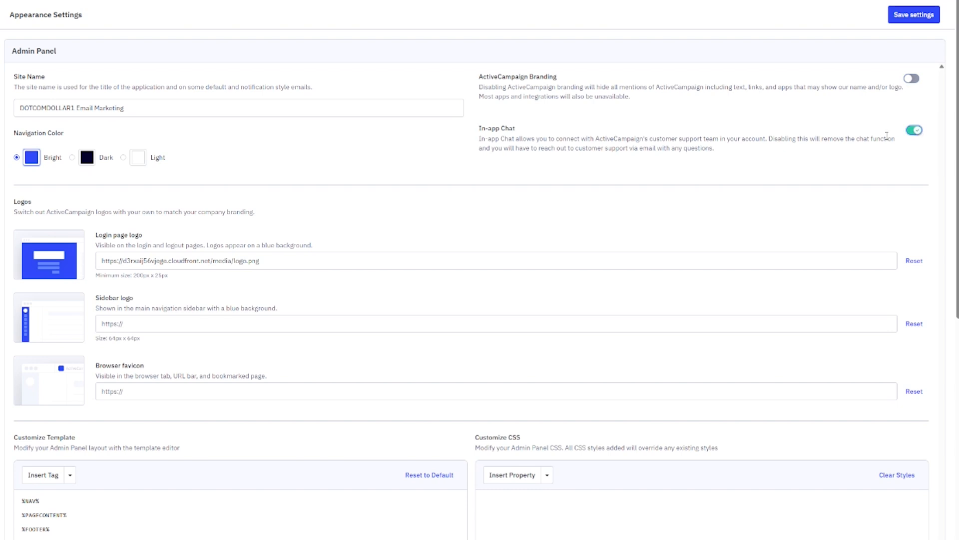
{"action": "left_click", "coordinate": [914, 16]}
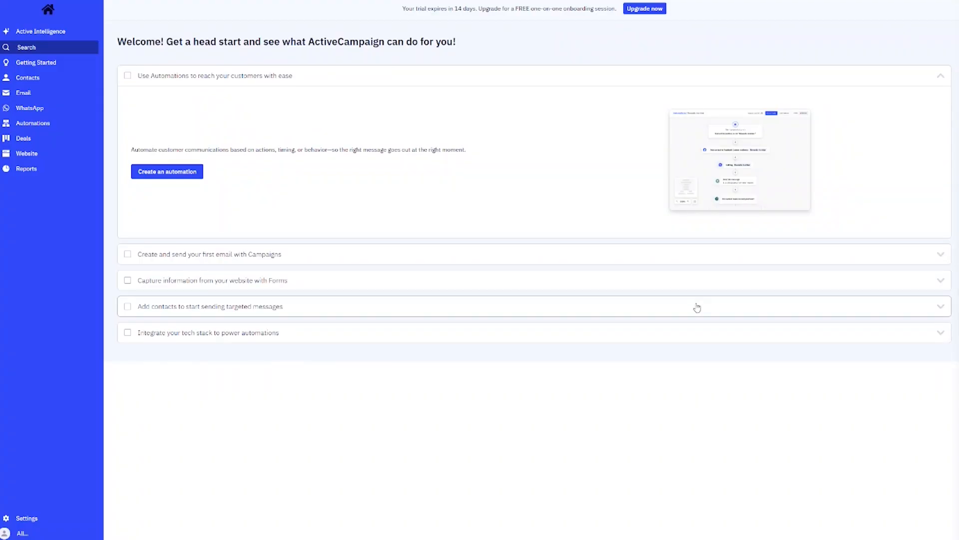
From Contacts, start a contact import and choose to import from a file
{"action": "left_click", "coordinate": [26, 79]}
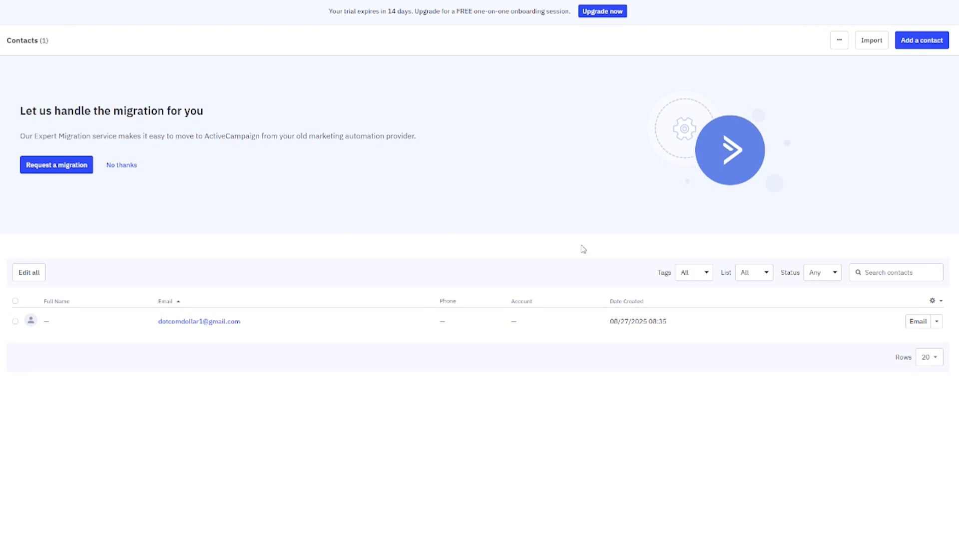
{"action": "left_click", "coordinate": [872, 40]}
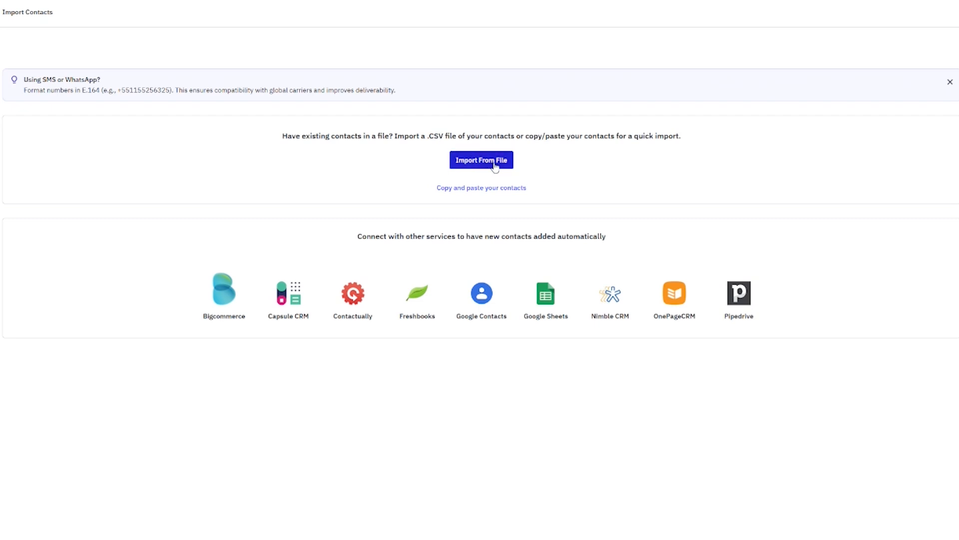
{"action": "left_click", "coordinate": [494, 164]}
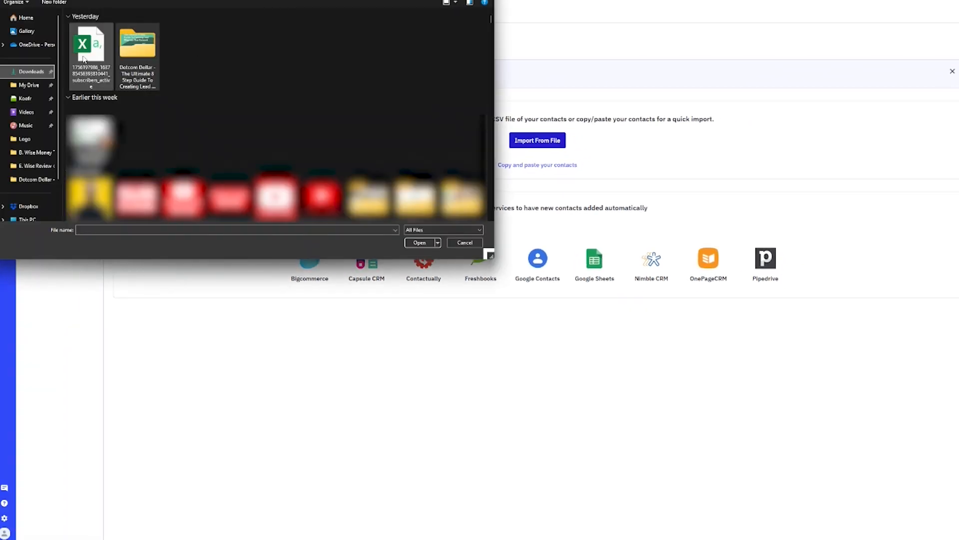
Load the contacts spreadsheet and map its Subscriber column to Email Address
{"action": "double_click", "coordinate": [84, 59]}
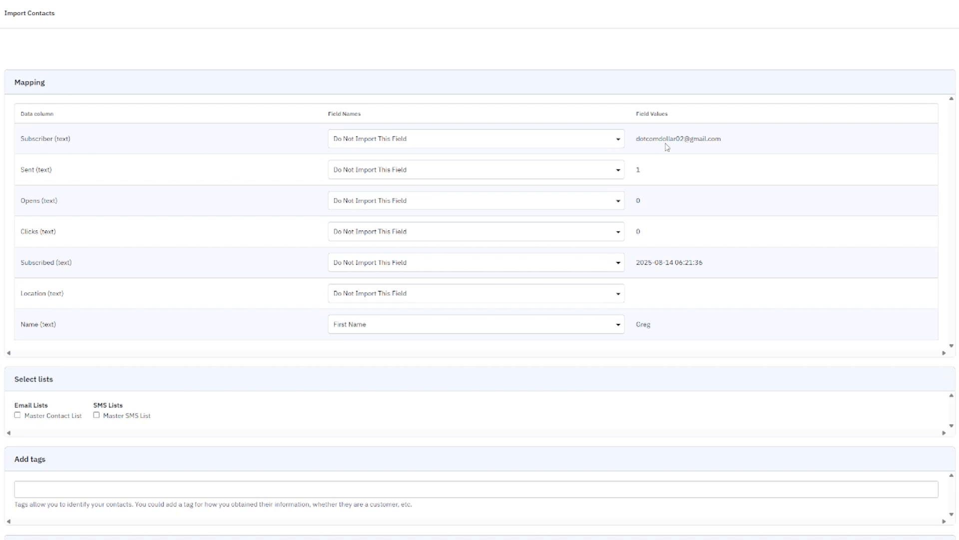
{"action": "left_click", "coordinate": [390, 141]}
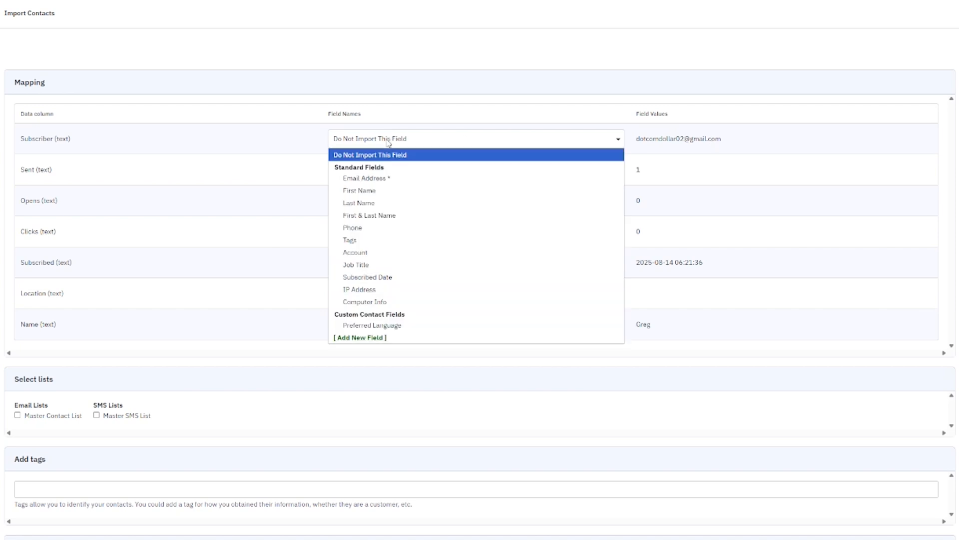
{"action": "left_click", "coordinate": [380, 179]}
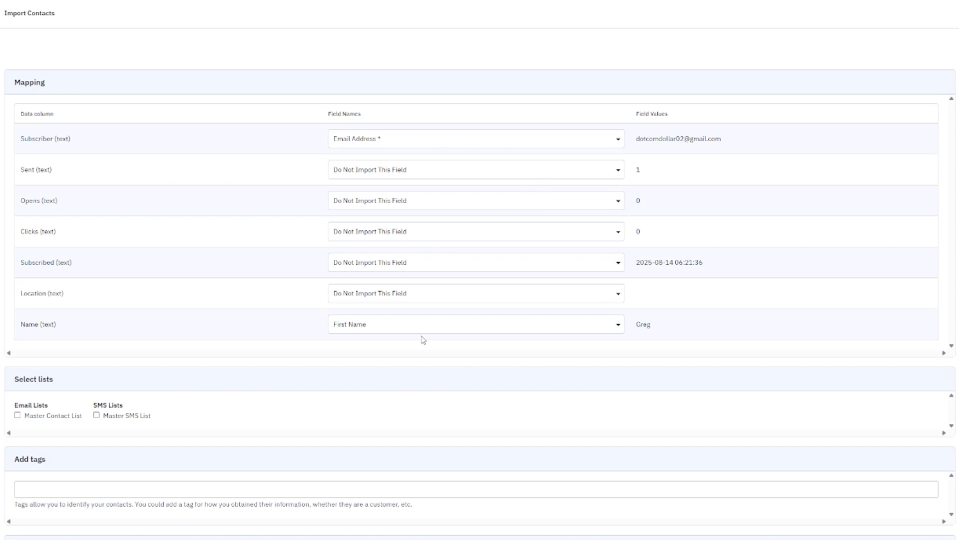
Add the imported contacts to Master Contact List, tag them 'mailchimp', and run the import
{"action": "left_click", "coordinate": [18, 415]}
{"action": "scroll", "coordinate": [247, 392], "scroll_direction": "down", "scroll_amount": 3}
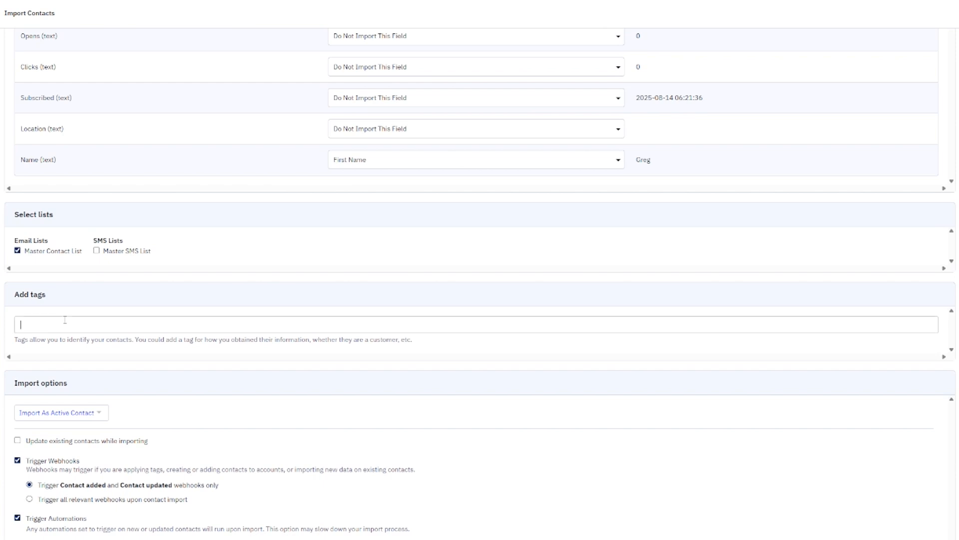
{"action": "type", "text": "ilchimp"}
{"action": "key", "text": "Return"}
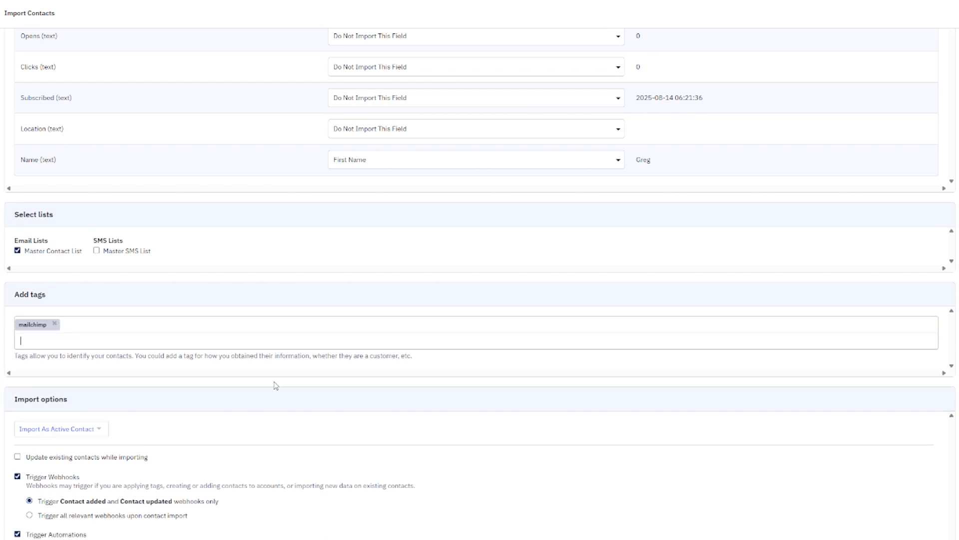
{"action": "scroll", "coordinate": [280, 399], "scroll_direction": "down", "scroll_amount": 2}
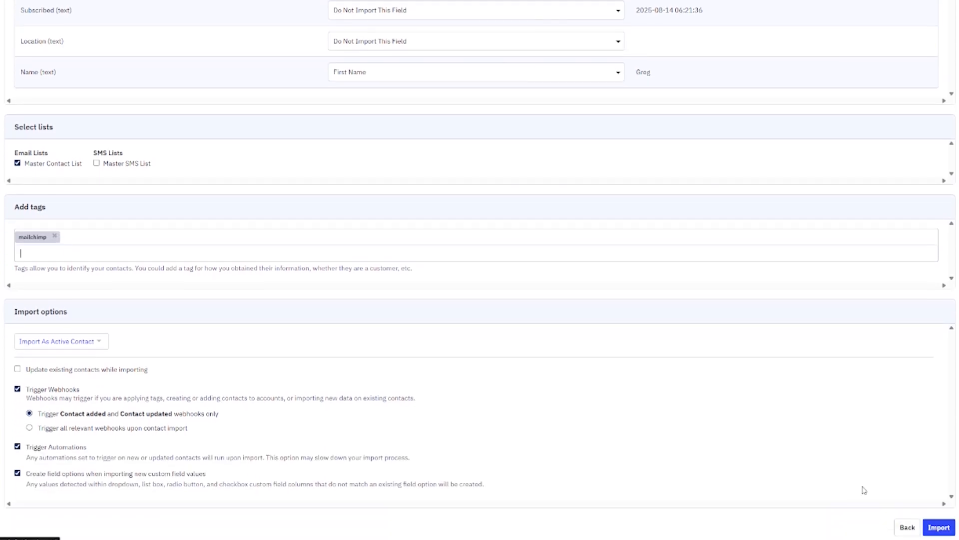
{"action": "left_click", "coordinate": [941, 527]}
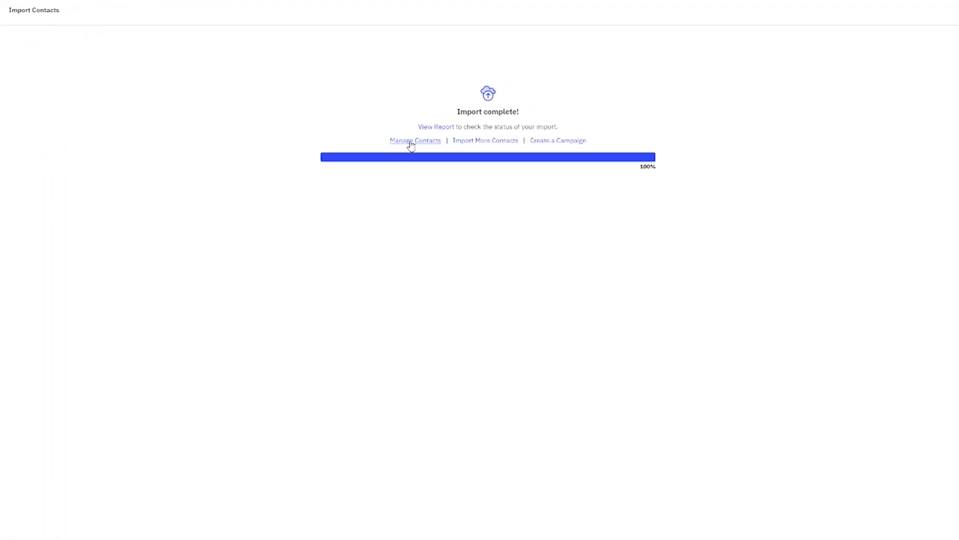
Go to the contacts list and add a Tags column showing the mailchimp tags
{"action": "left_click", "coordinate": [411, 142]}
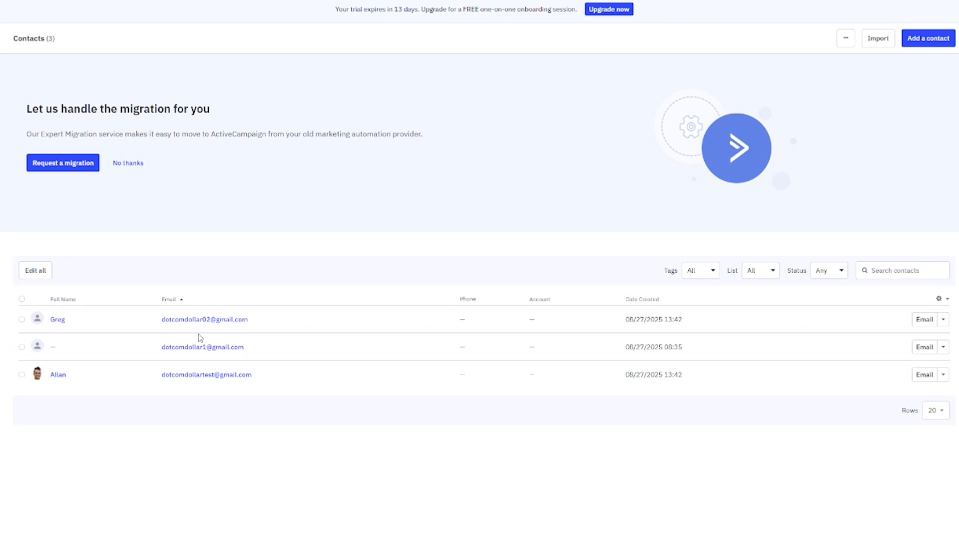
{"action": "left_click", "coordinate": [948, 300]}
{"action": "scroll", "coordinate": [906, 347], "scroll_direction": "down", "scroll_amount": 3}
{"action": "left_click", "coordinate": [887, 380]}
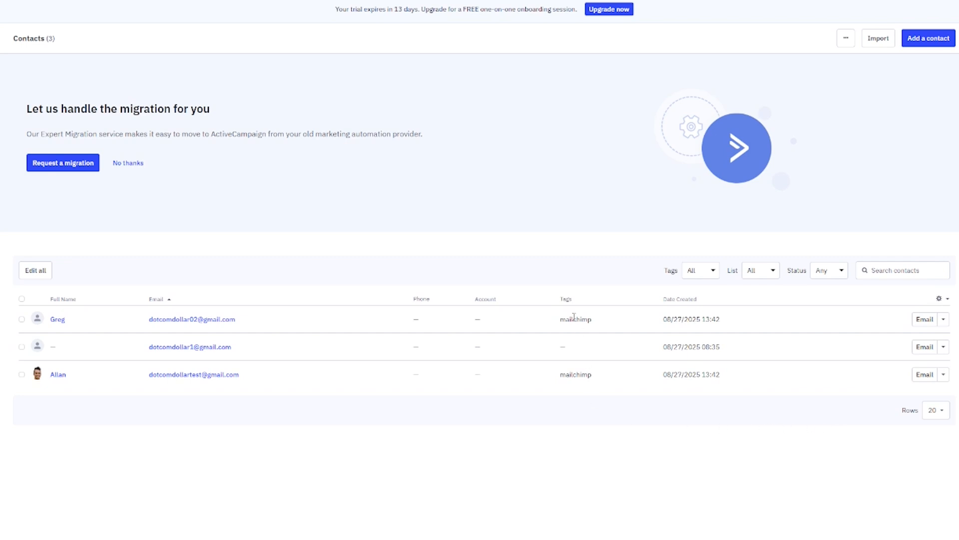
{"action": "left_click_drag", "start_coordinate": [592, 318], "coordinate": [560, 322]}
{"action": "left_click", "coordinate": [560, 415]}
Create a new contact with the person's first name and e-mail address
{"action": "left_click", "coordinate": [932, 46]}
{"action": "left_click", "coordinate": [336, 238]}
{"action": "type", "text": "James"}
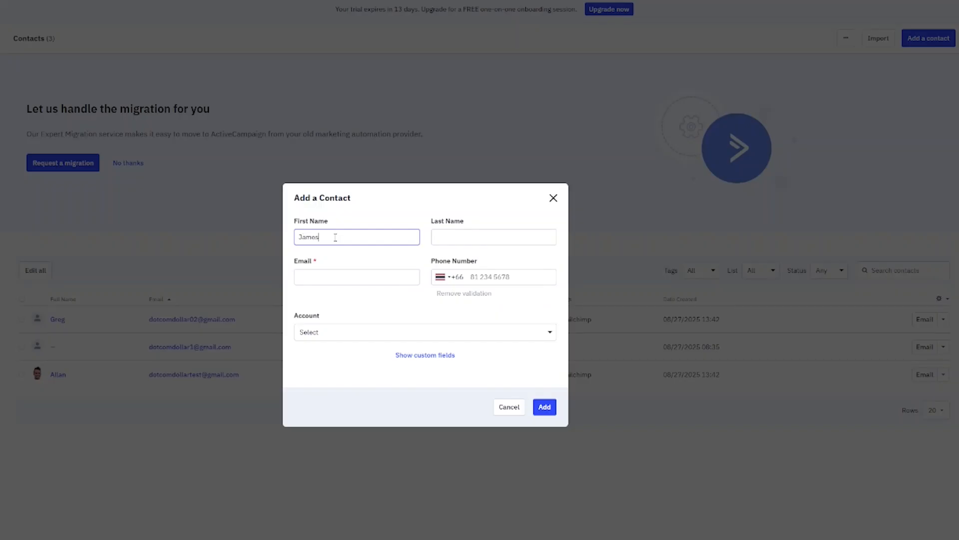
{"action": "key", "text": "Tab"}
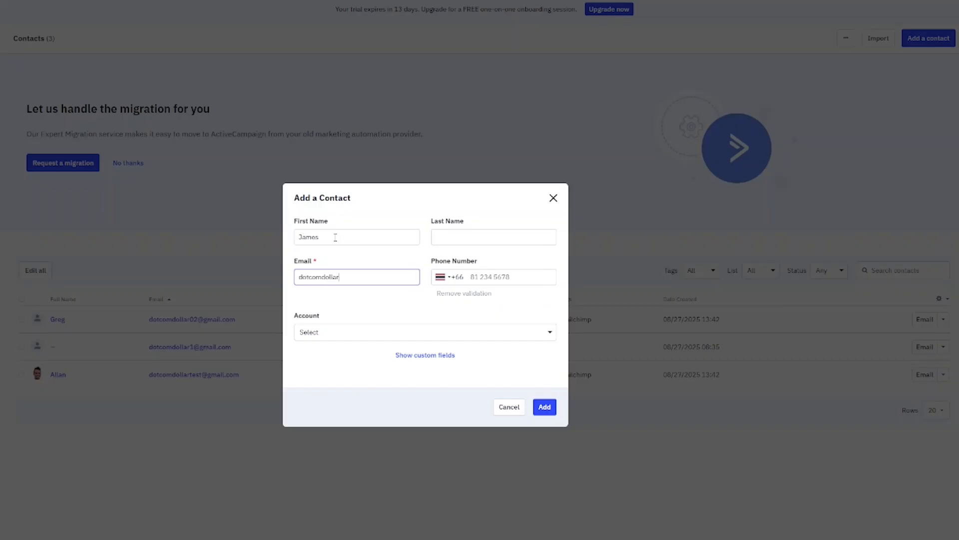
{"action": "left_click", "coordinate": [380, 298]}
{"action": "left_click", "coordinate": [544, 407]}
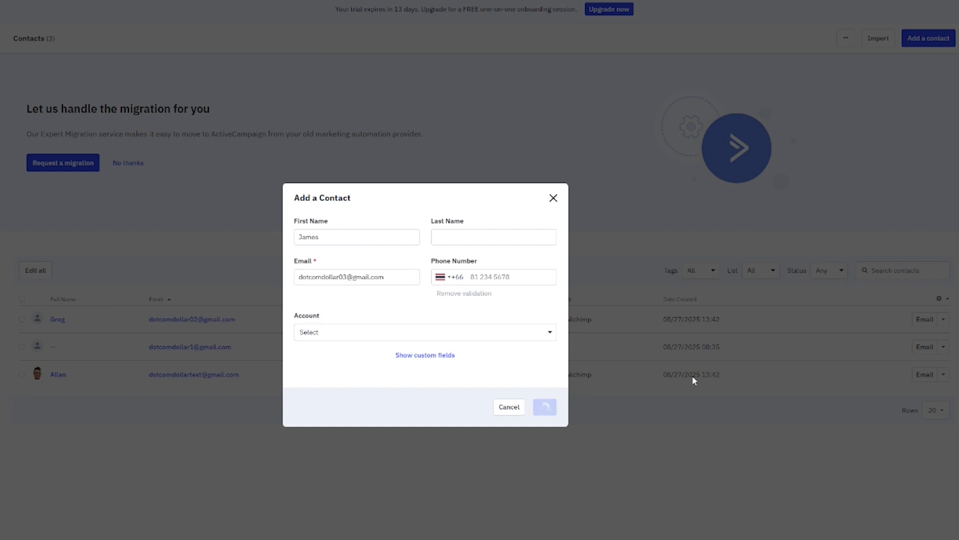
Subscribe the new contact to Master Contact List and tag it 'manual'
{"action": "left_click", "coordinate": [539, 273]}
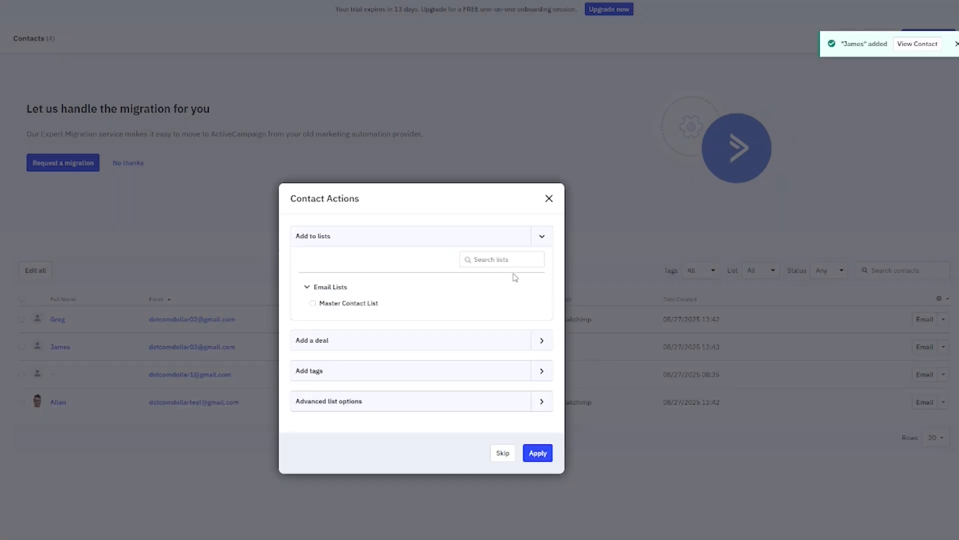
{"action": "left_click", "coordinate": [313, 303]}
{"action": "left_click", "coordinate": [538, 370]}
{"action": "left_click", "coordinate": [370, 382]}
{"action": "type", "text": "manual"}
{"action": "key", "text": "Return"}
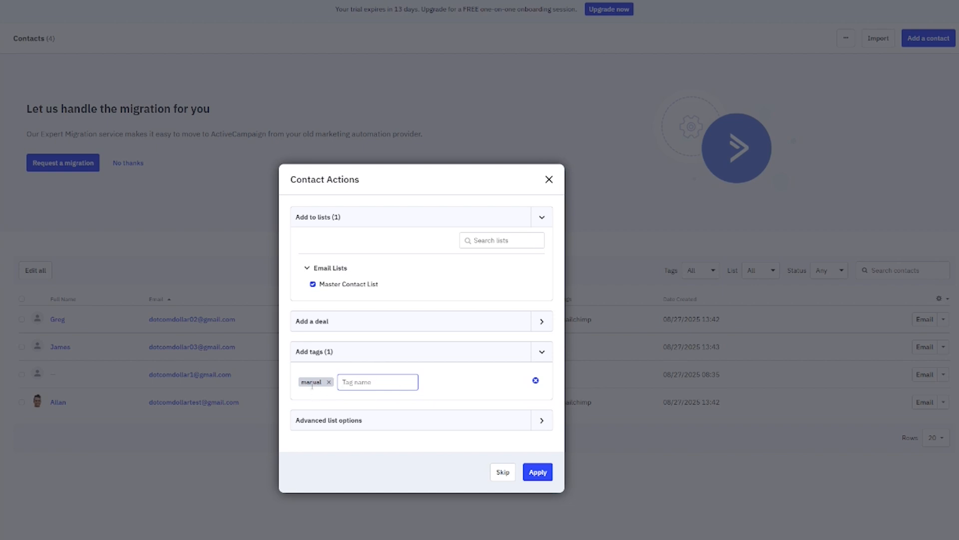
{"action": "left_click", "coordinate": [538, 473]}
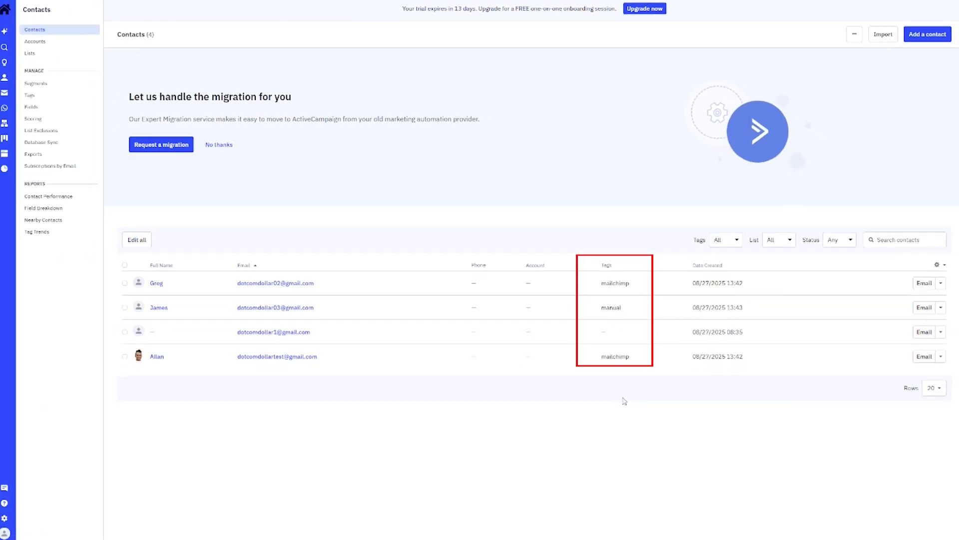
Review the Tags page (mailchimp 2, manual 1), then start creating a new segment
{"action": "left_click", "coordinate": [36, 95]}
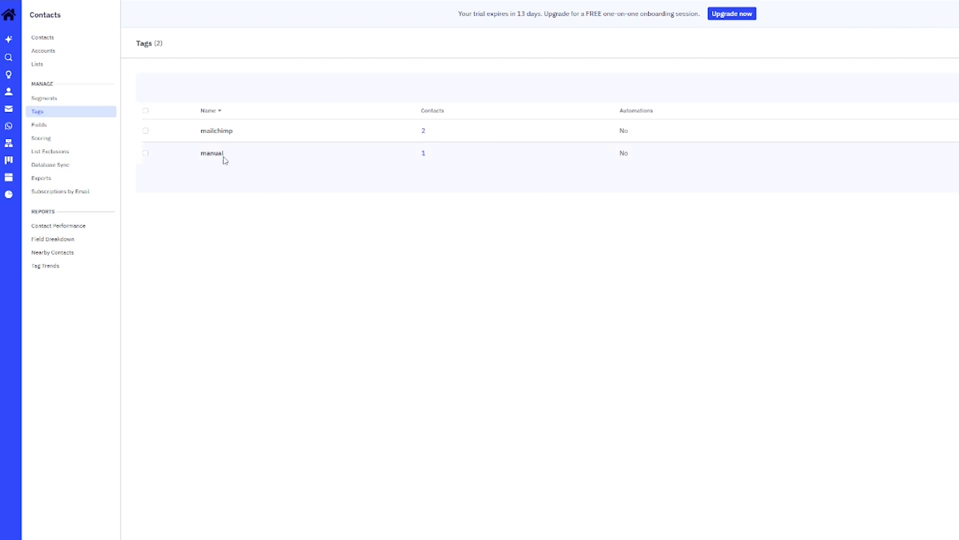
{"action": "left_click_drag", "start_coordinate": [202, 130], "coordinate": [248, 133]}
{"action": "left_click", "coordinate": [216, 145]}
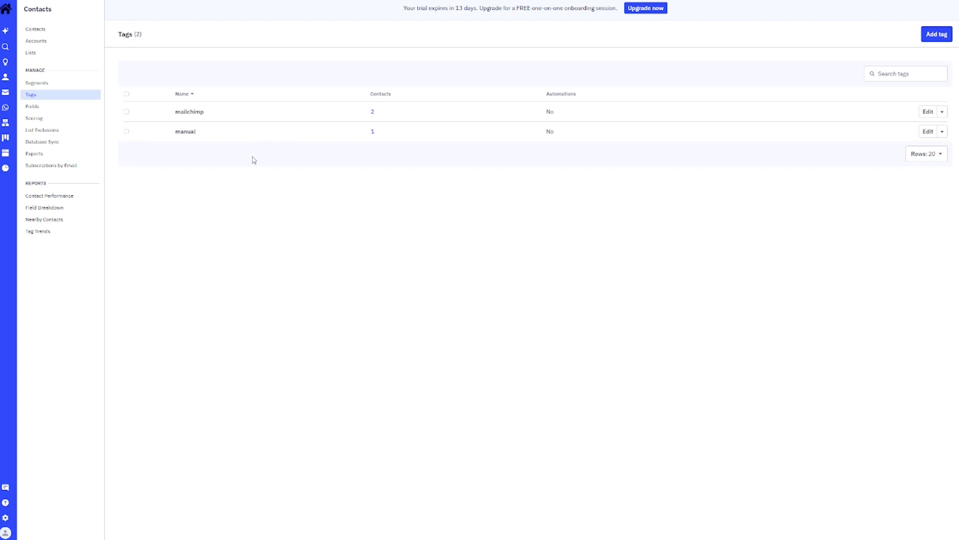
{"action": "left_click", "coordinate": [36, 84]}
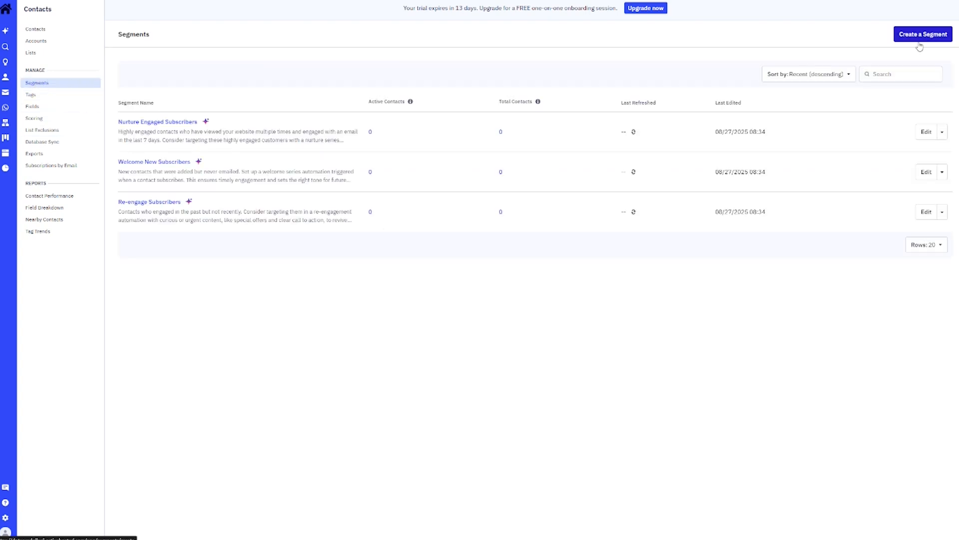
{"action": "left_click", "coordinate": [923, 36]}
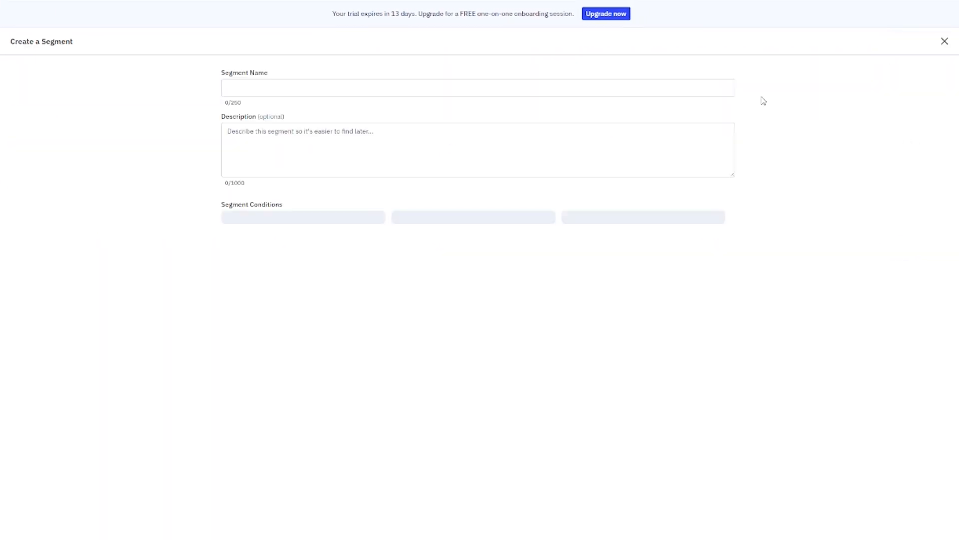
Name the segment 'Youtube' with the description 'subscribers from Youtube'
{"action": "left_click", "coordinate": [257, 88]}
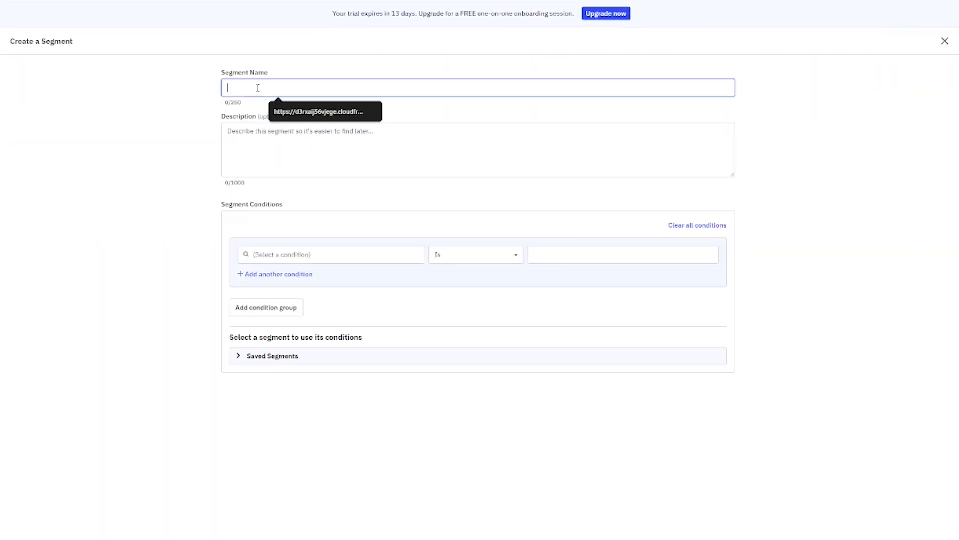
{"action": "type", "text": "Y"}
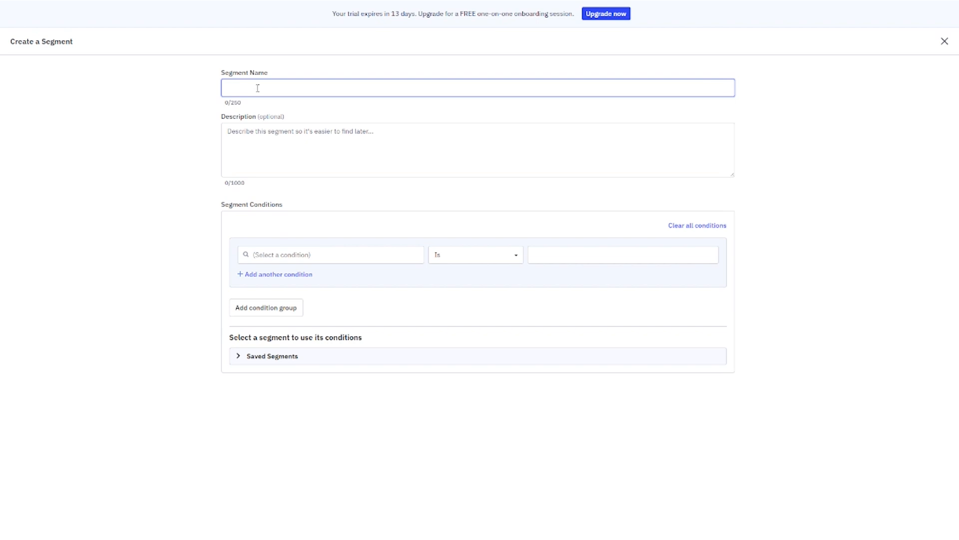
{"action": "type", "text": "outube"}
{"action": "left_click", "coordinate": [276, 129]}
{"action": "type", "text": "subscri"}
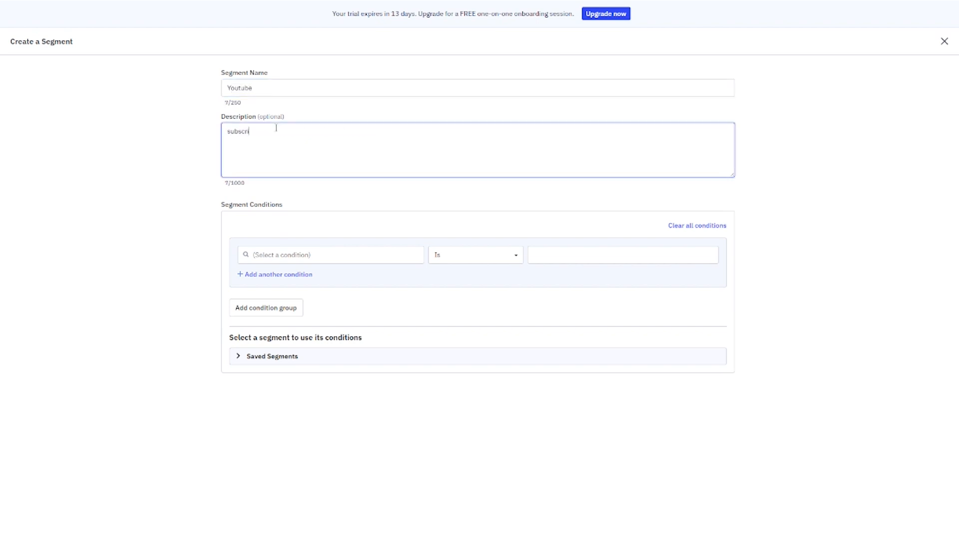
{"action": "type", "text": "bers from Youtube"}
{"action": "left_click", "coordinate": [338, 259]}
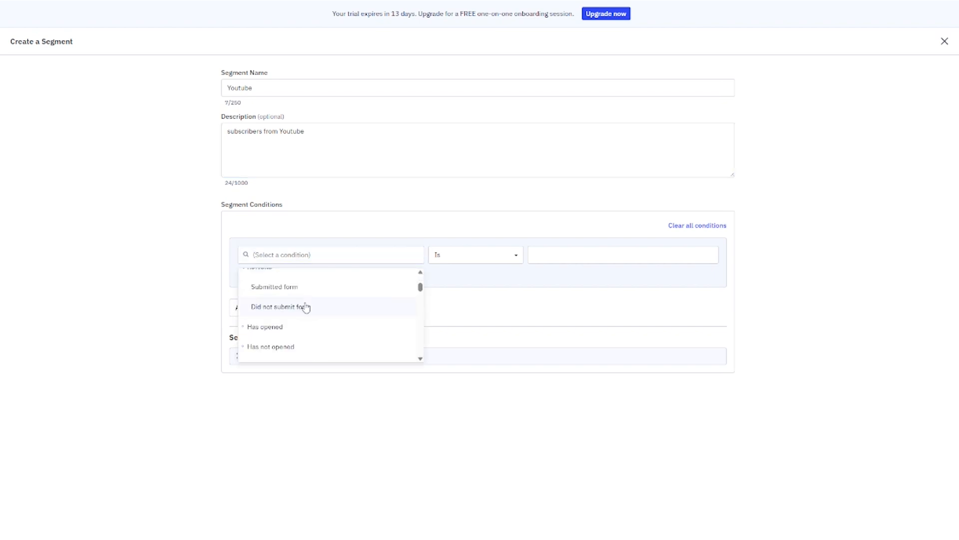
{"action": "scroll", "coordinate": [305, 308], "scroll_direction": "up", "scroll_amount": 1}
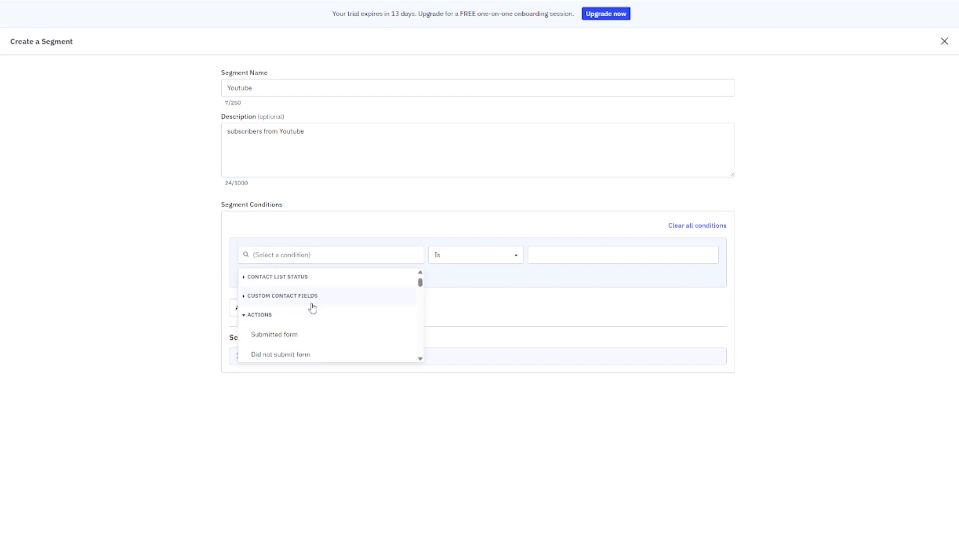
{"action": "scroll", "coordinate": [330, 306], "scroll_direction": "down", "scroll_amount": 1}
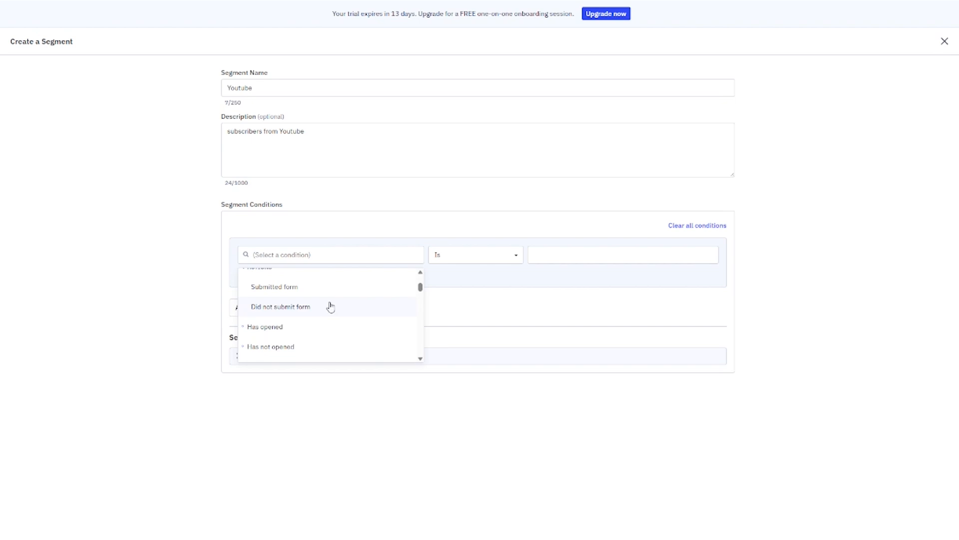
{"action": "scroll", "coordinate": [355, 318], "scroll_direction": "up", "scroll_amount": 2}
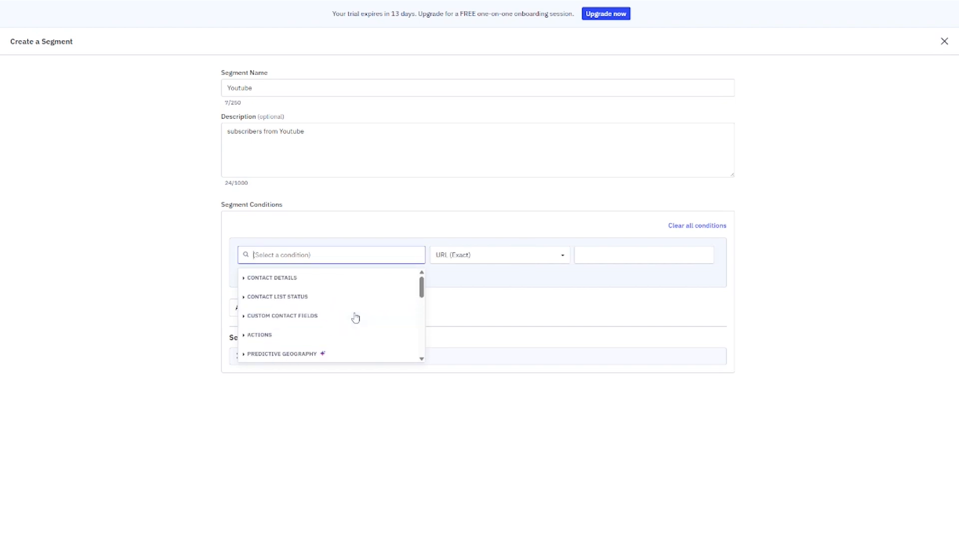
{"action": "scroll", "coordinate": [353, 318], "scroll_direction": "down", "scroll_amount": 2}
{"action": "scroll", "coordinate": [296, 314], "scroll_direction": "down", "scroll_amount": 2}
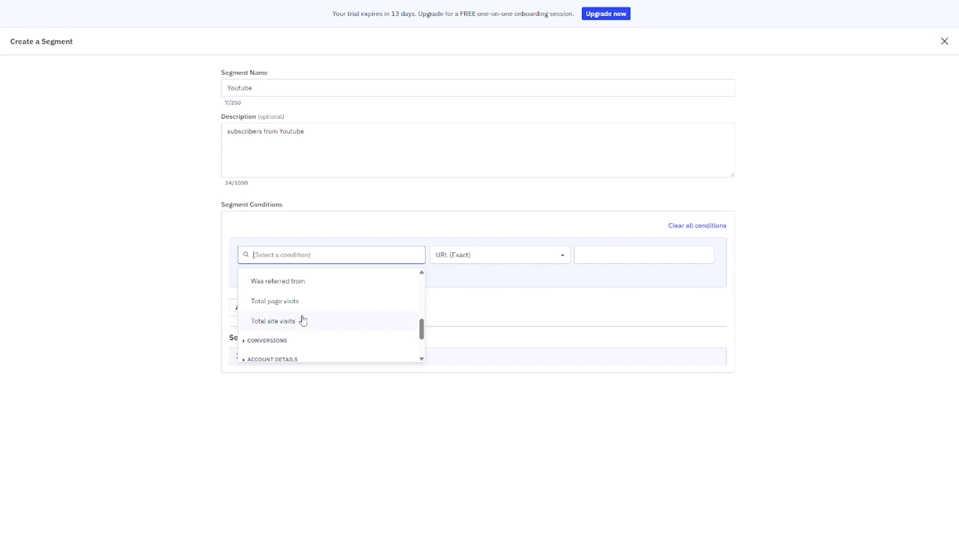
{"action": "left_click", "coordinate": [289, 284]}
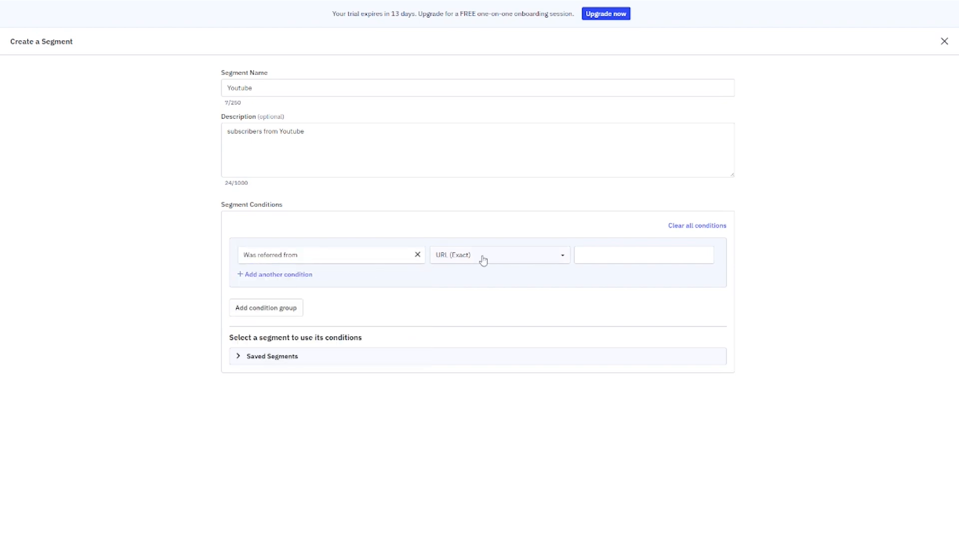
{"action": "left_click", "coordinate": [601, 253]}
{"action": "type", "text": "www.youtube.com"}
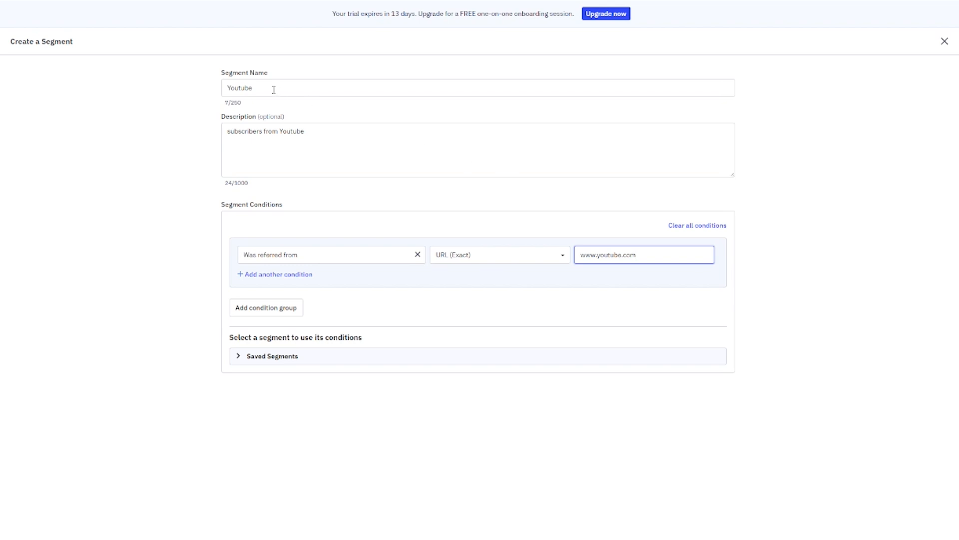
{"action": "scroll", "coordinate": [722, 475], "scroll_direction": "down", "scroll_amount": 2}
{"action": "left_click", "coordinate": [903, 526]}
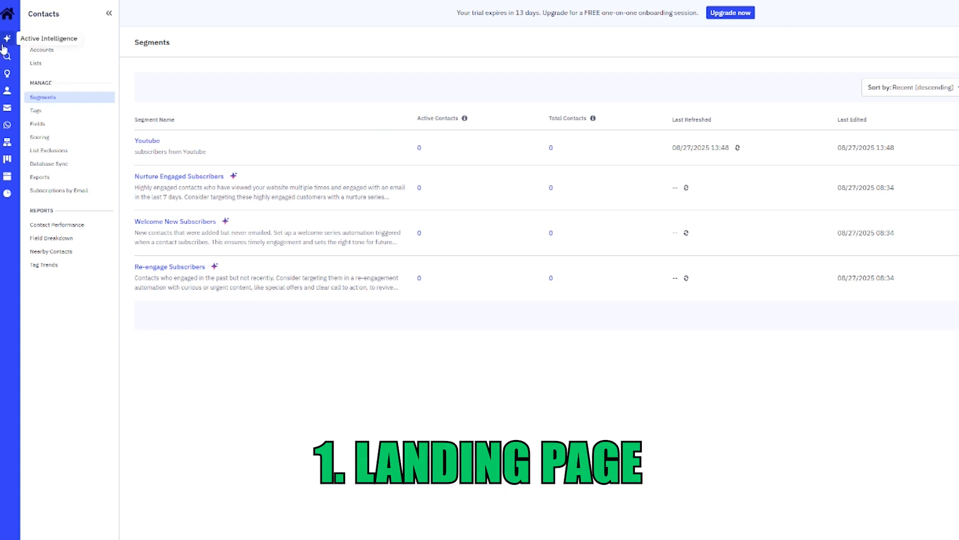
Go to Website > Pages and start creating a new landing page
{"action": "left_click", "coordinate": [7, 23]}
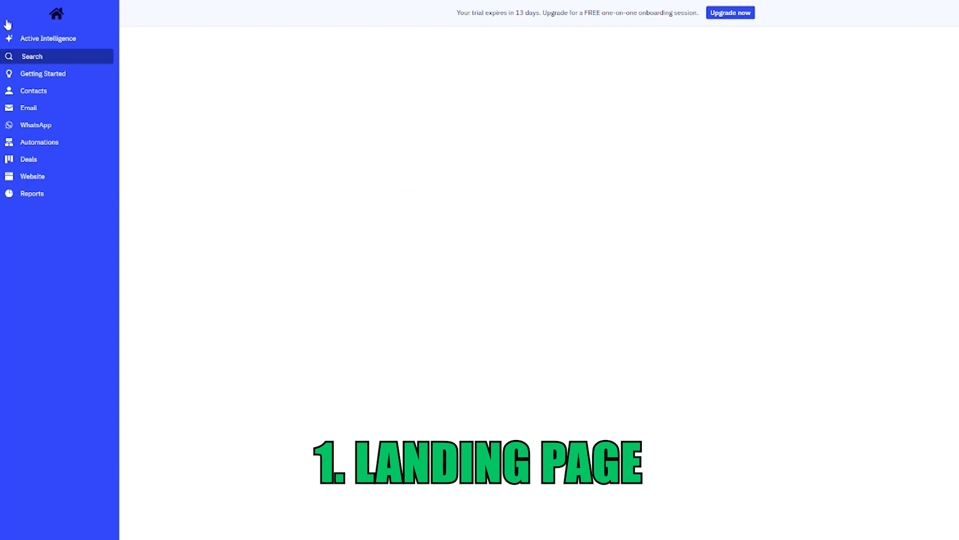
{"action": "left_click", "coordinate": [33, 179]}
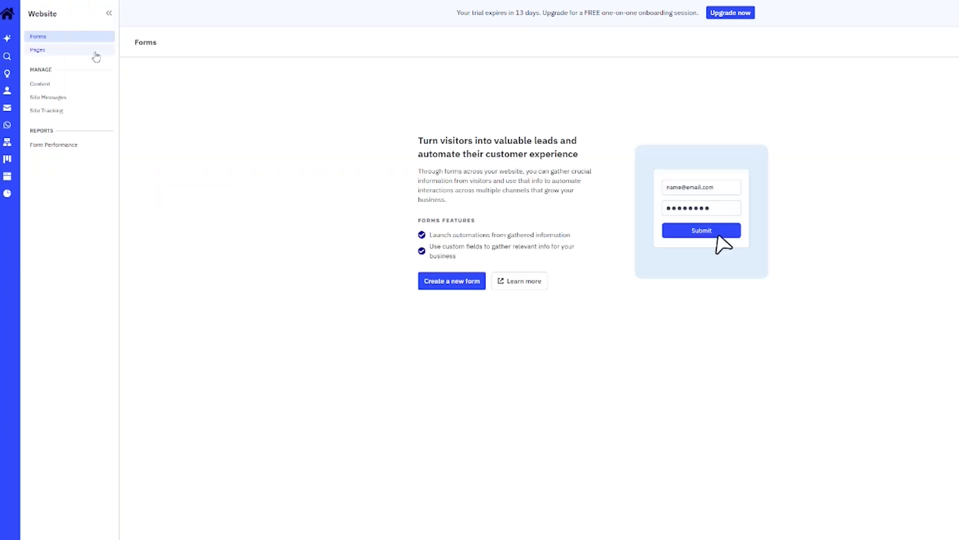
{"action": "left_click", "coordinate": [45, 50]}
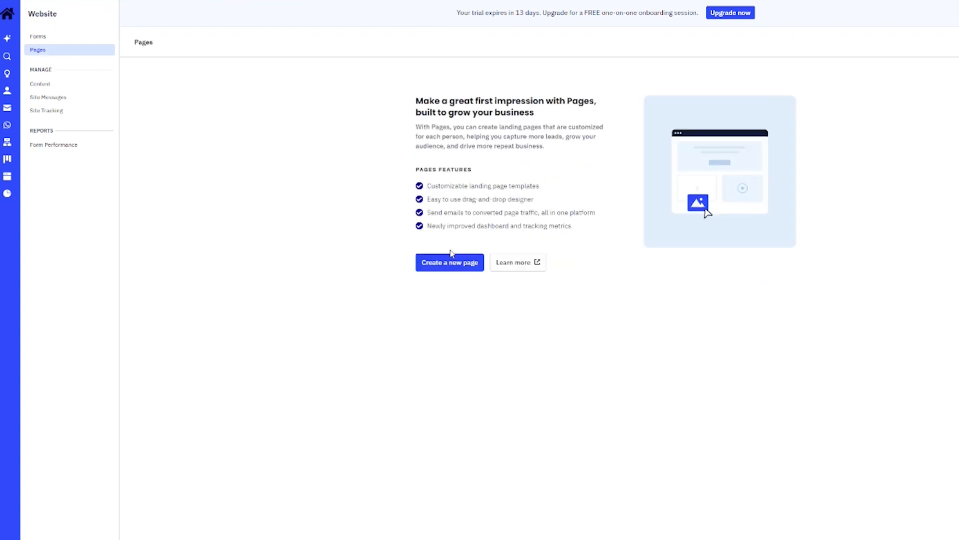
{"action": "left_click", "coordinate": [469, 268]}
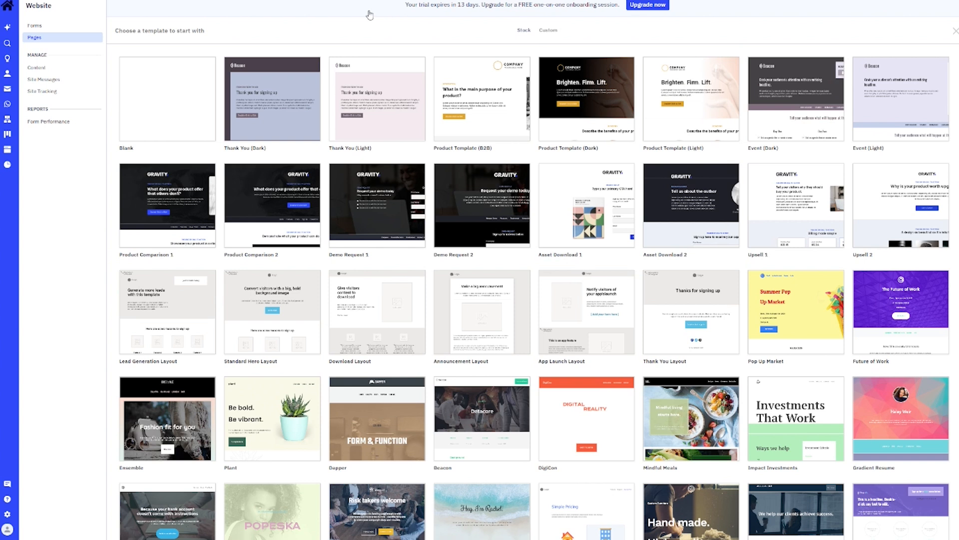
Browse the template gallery and build the page from the Asset Download 1 template
{"action": "scroll", "coordinate": [482, 194], "scroll_direction": "down", "scroll_amount": 7}
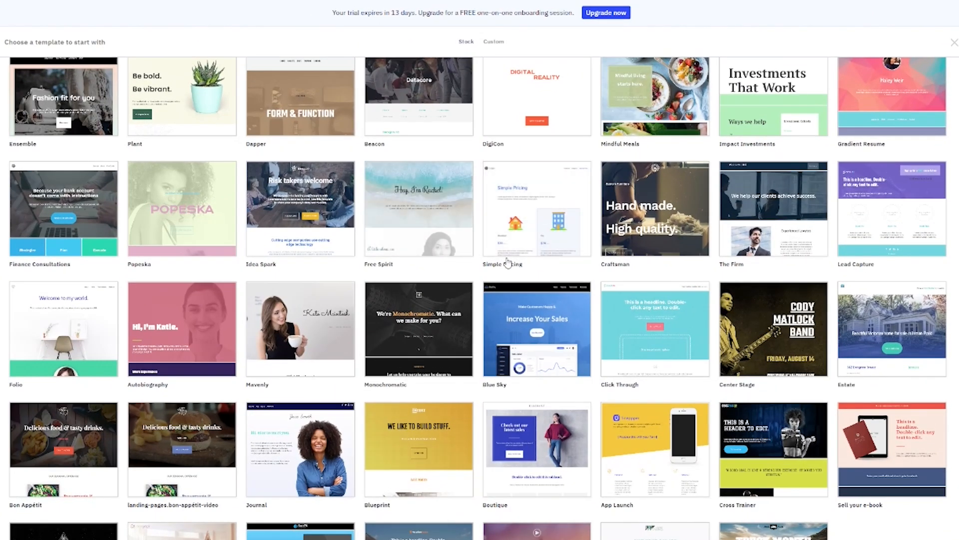
{"action": "scroll", "coordinate": [40, 164], "scroll_direction": "up", "scroll_amount": 7}
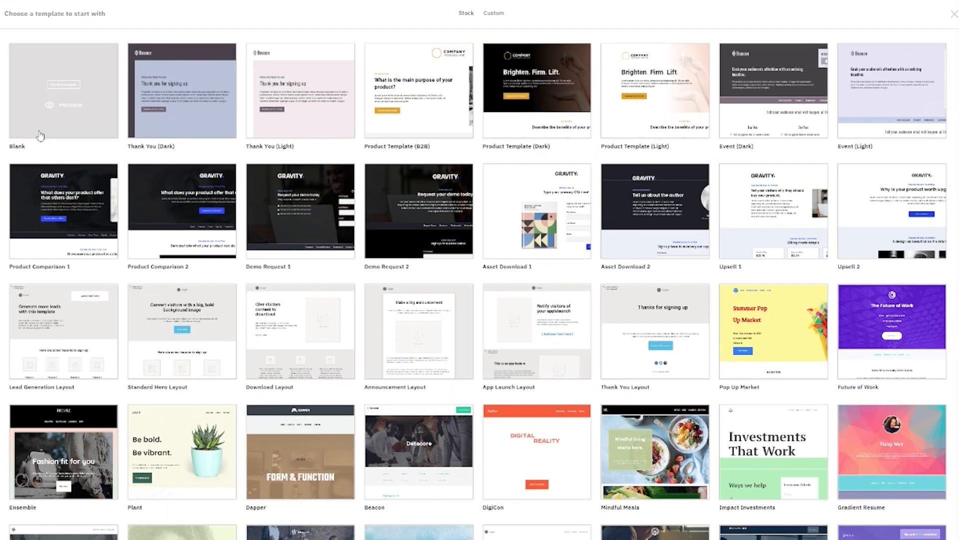
{"action": "mouse_move", "coordinate": [43, 132]}
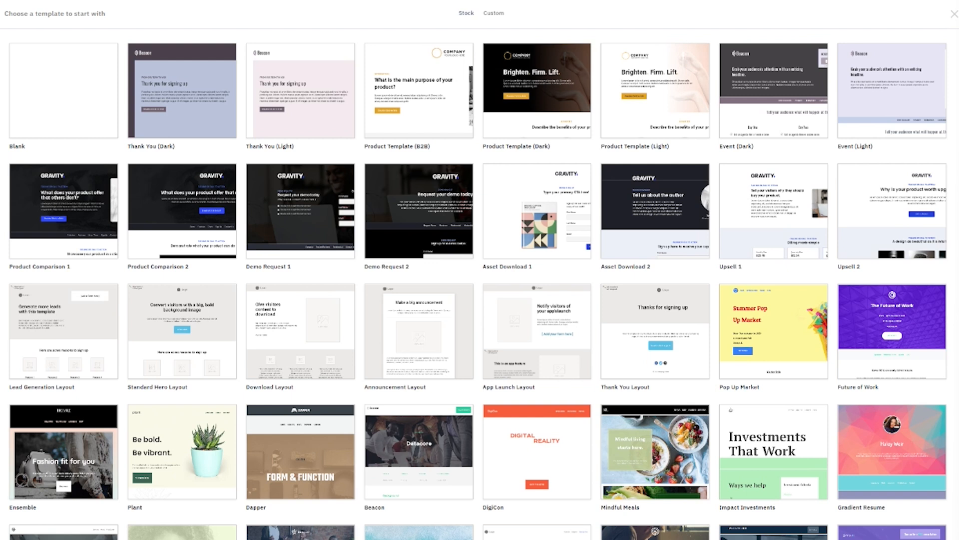
{"action": "mouse_move", "coordinate": [501, 224]}
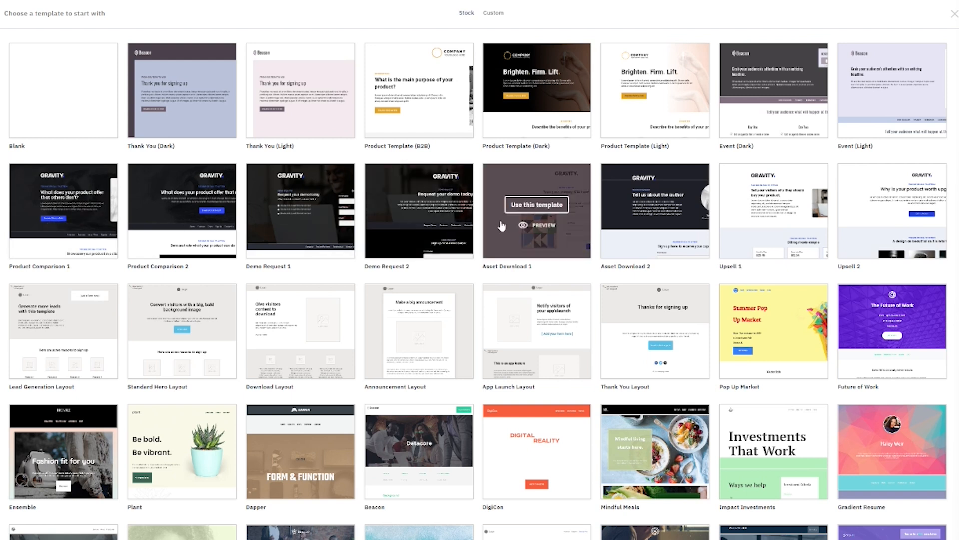
{"action": "left_click", "coordinate": [546, 210]}
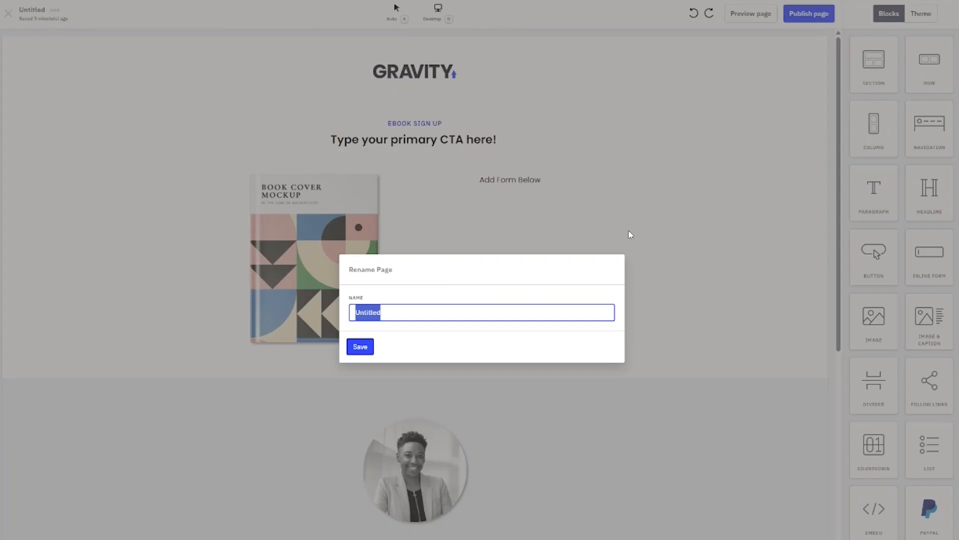
Name the new landing page 'Lead Sign Up'
{"action": "type", "text": "Lead Sign Up"}
{"action": "left_click", "coordinate": [360, 346]}
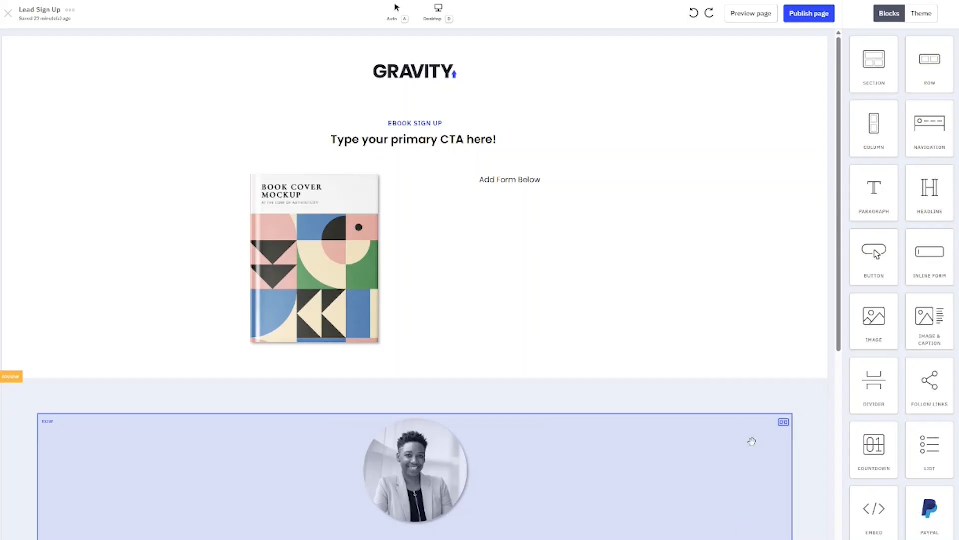
{"action": "scroll", "coordinate": [794, 430], "scroll_direction": "down", "scroll_amount": 10}
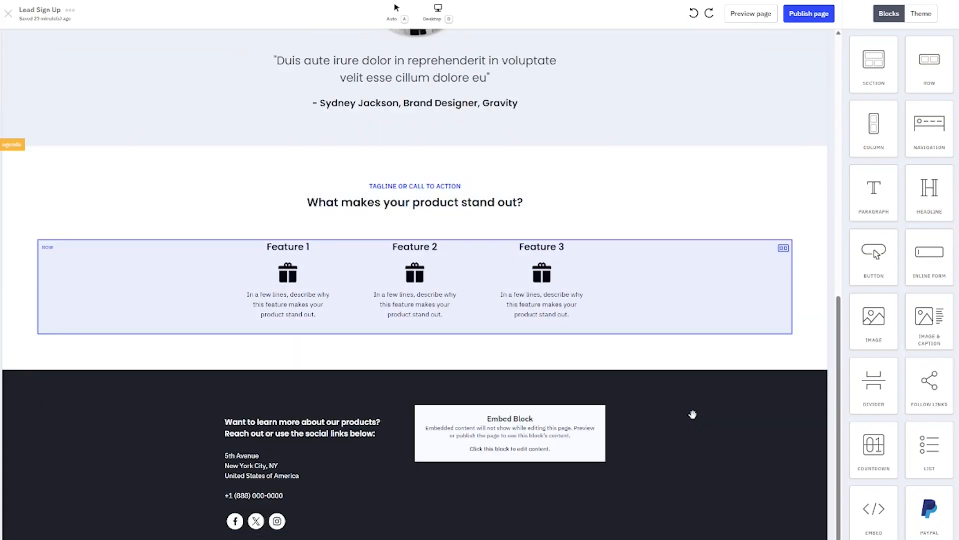
{"action": "scroll", "coordinate": [505, 167], "scroll_direction": "up", "scroll_amount": 5}
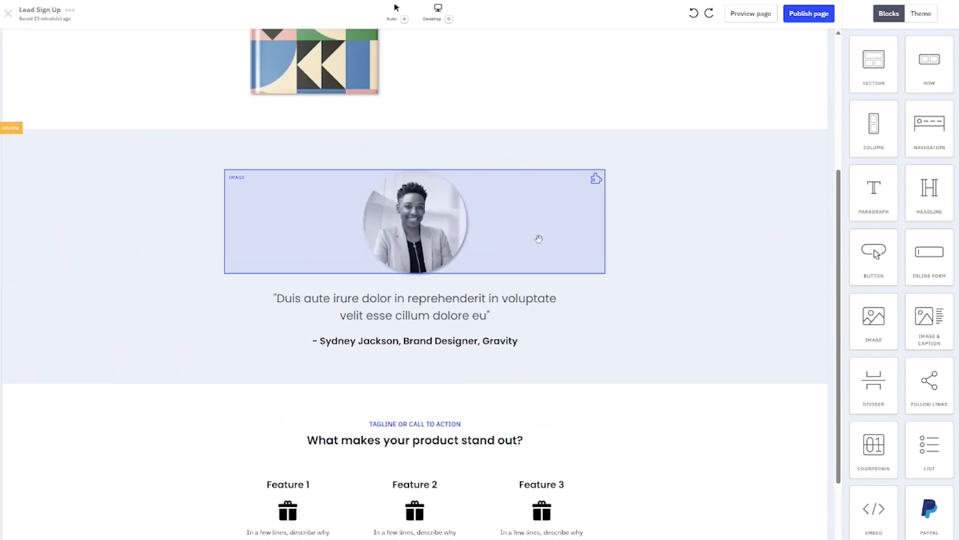
Delete the testimonial, features, footer and GRAVITY header sections plus the EBOOK SIGN UP text
{"action": "left_click", "coordinate": [785, 161]}
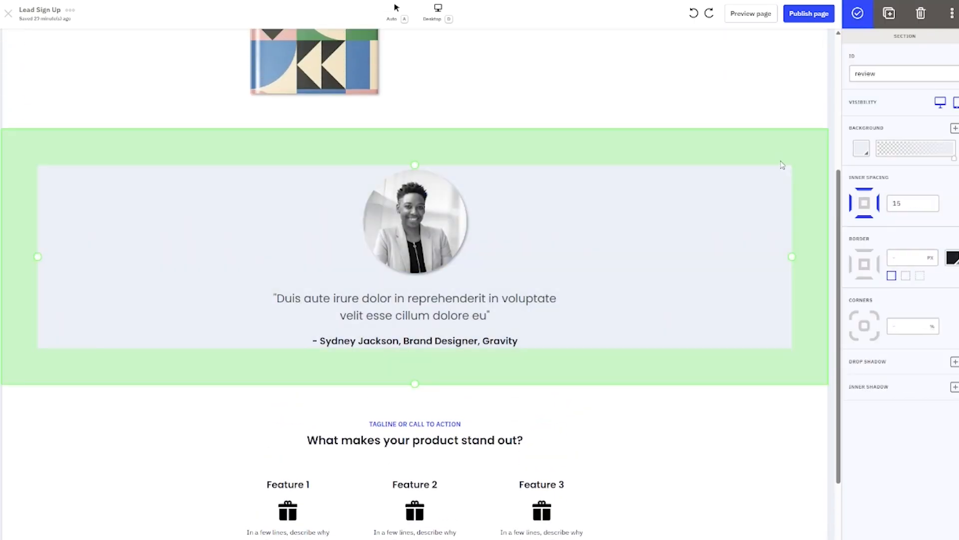
{"action": "left_click", "coordinate": [921, 13]}
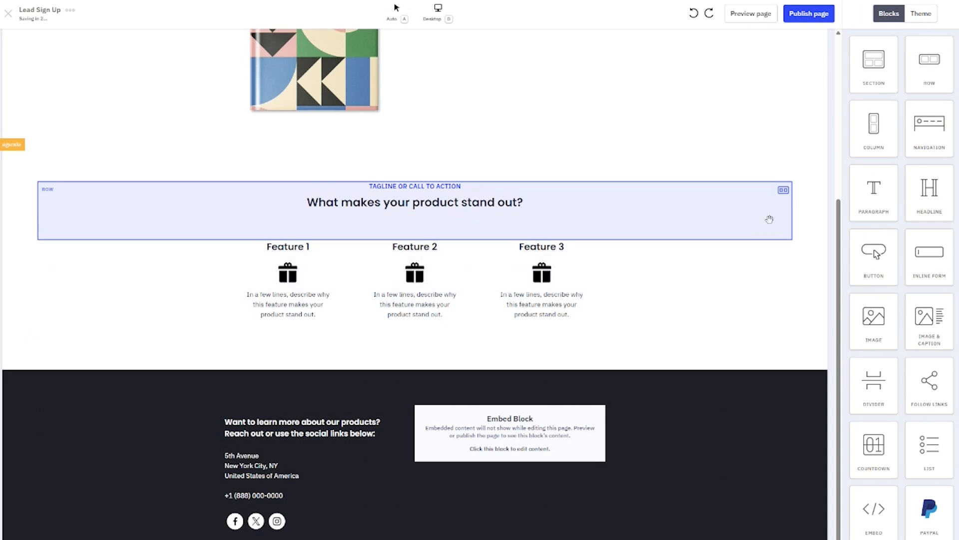
{"action": "left_click", "coordinate": [797, 183]}
{"action": "left_click", "coordinate": [920, 14]}
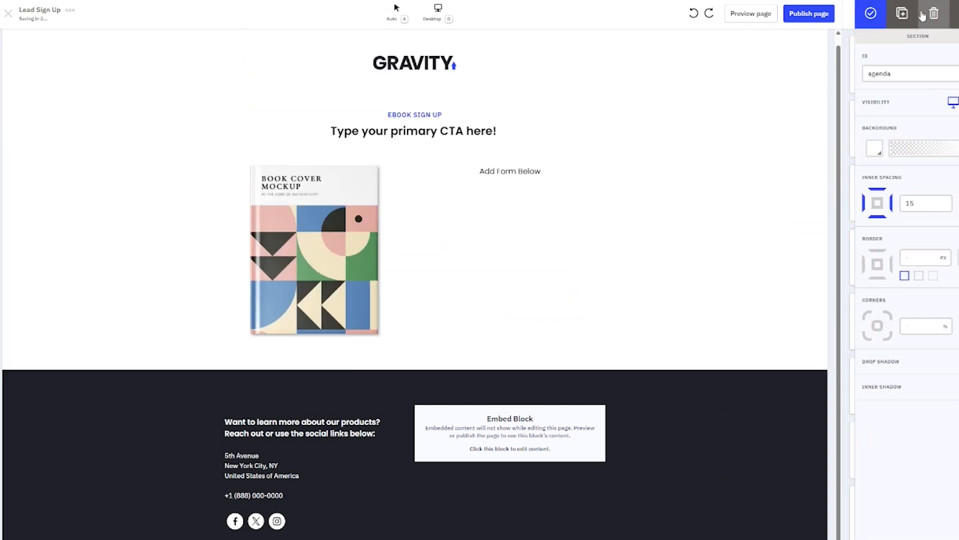
{"action": "left_click", "coordinate": [657, 390]}
{"action": "left_click", "coordinate": [921, 13]}
{"action": "left_click", "coordinate": [660, 97]}
{"action": "key", "text": "Delete"}
{"action": "left_click", "coordinate": [598, 105]}
{"action": "left_click", "coordinate": [921, 44]}
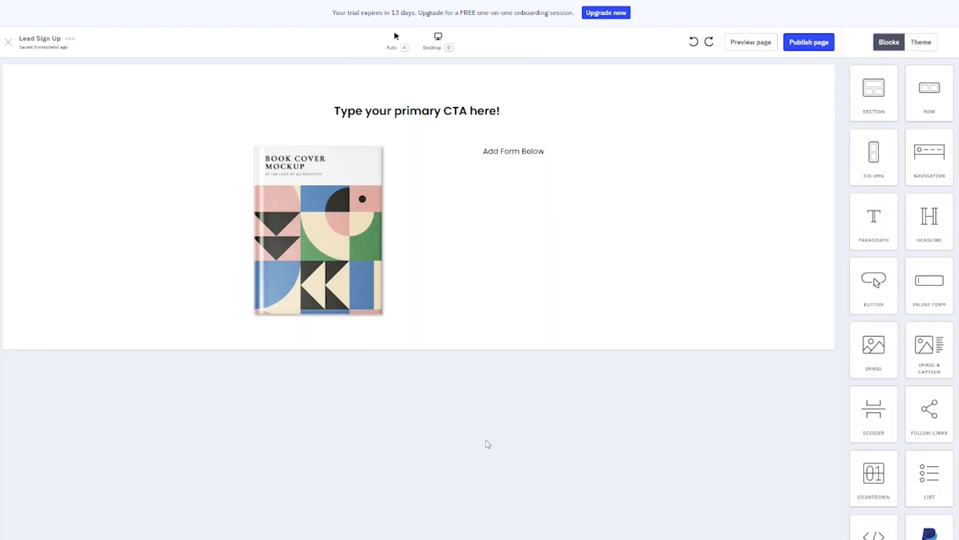
Change the page headline to 'FREE BONUS GUIDE!'
{"action": "left_click", "coordinate": [621, 231]}
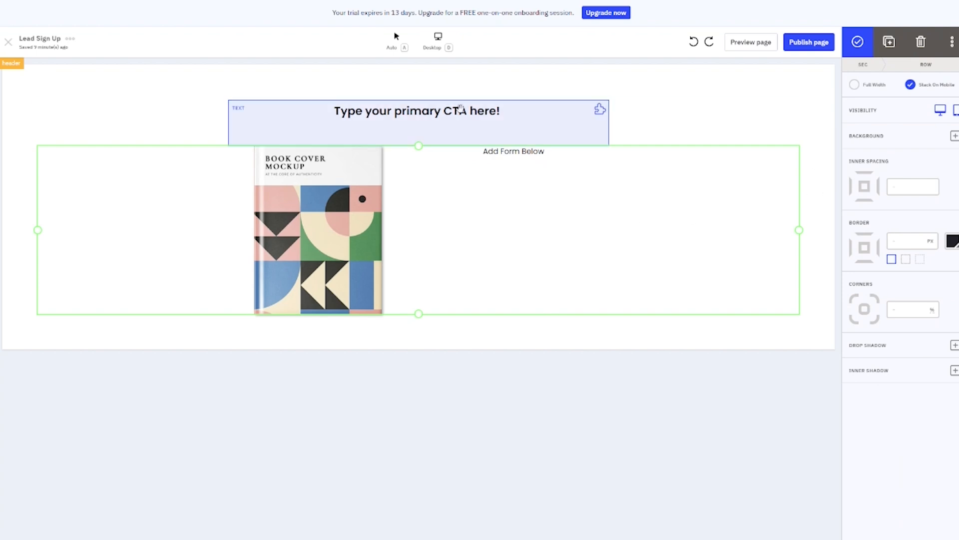
{"action": "left_click", "coordinate": [419, 107]}
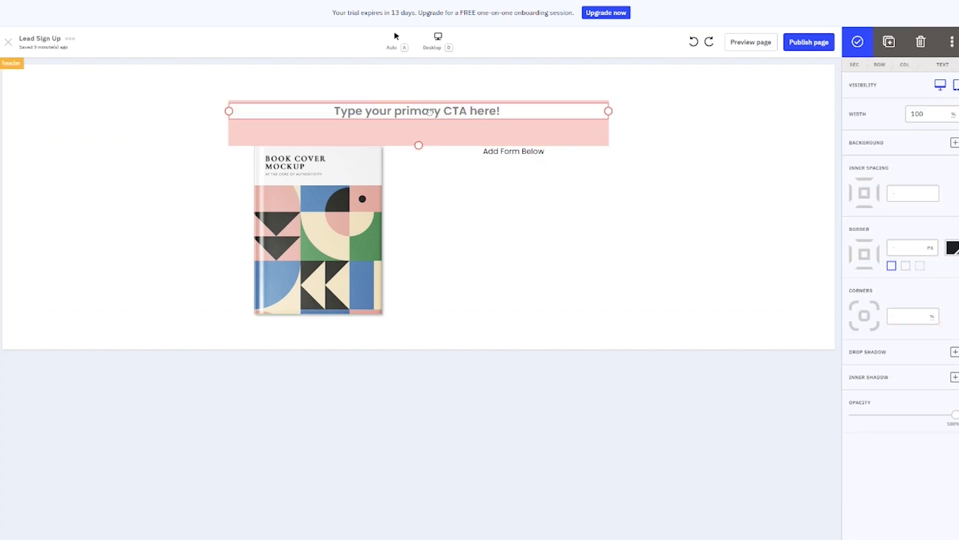
{"action": "triple_click", "coordinate": [430, 112]}
{"action": "type", "text": "Free"}
{"action": "key", "text": "BackSpace"}
{"action": "key", "text": "BackSpace"}
{"action": "key", "text": "BackSpace"}
{"action": "type", "text": "REE BONUS GUIDE!"}
{"action": "left_click", "coordinate": [316, 197]}
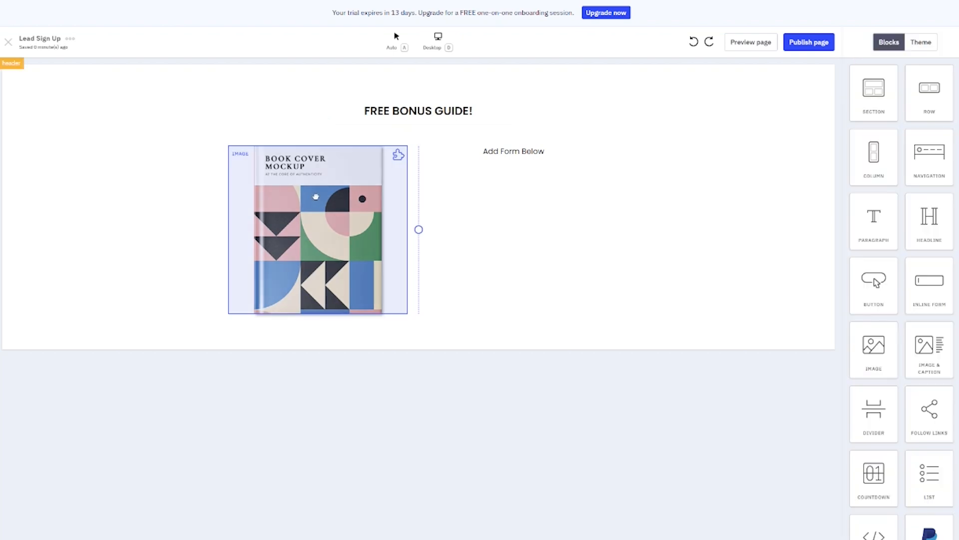
Replace the book mockup with the uploaded Ebook Cover image
{"action": "left_click", "coordinate": [316, 197]}
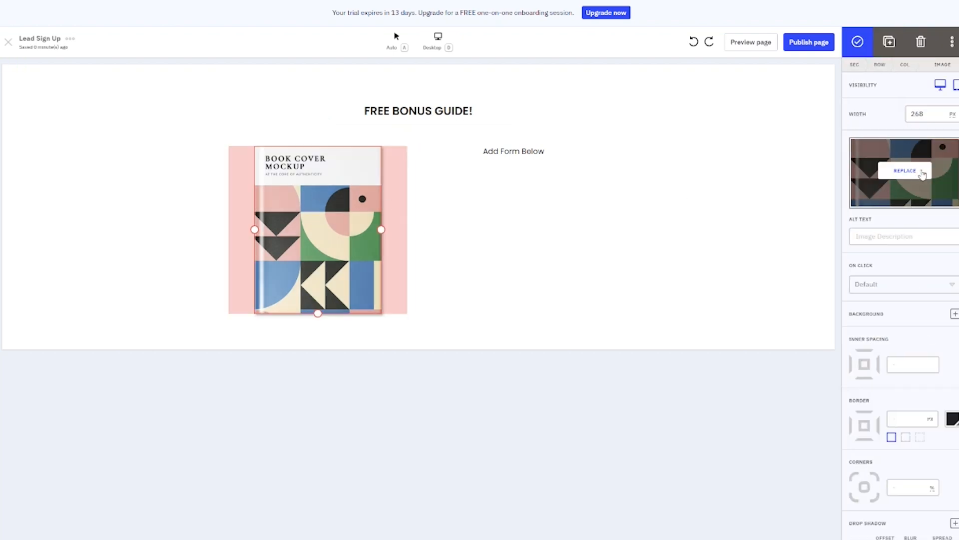
{"action": "left_click", "coordinate": [919, 177]}
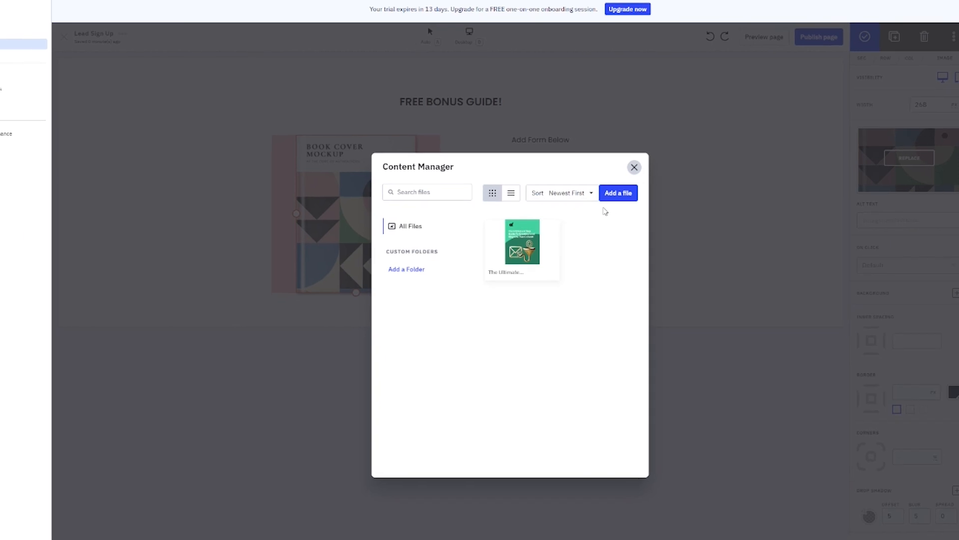
{"action": "left_click", "coordinate": [618, 192]}
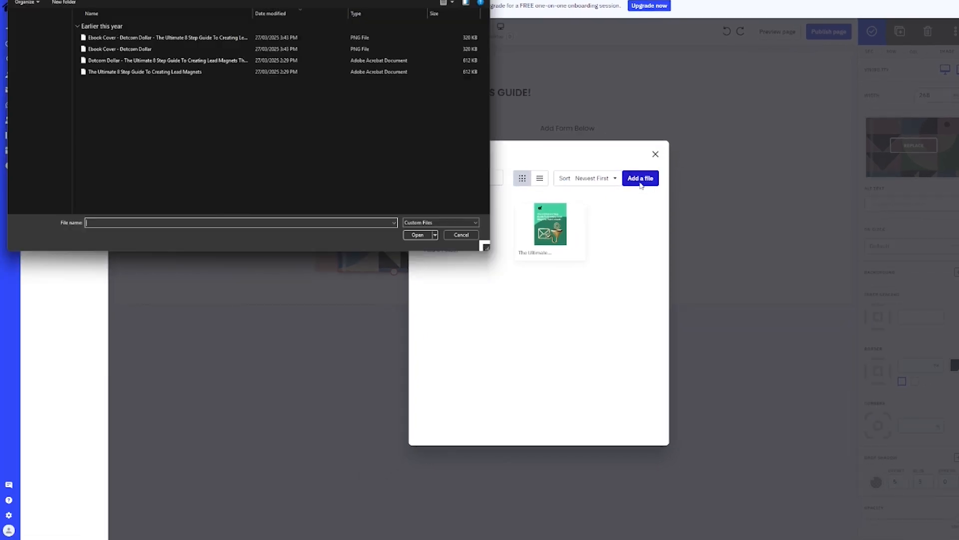
{"action": "double_click", "coordinate": [132, 48]}
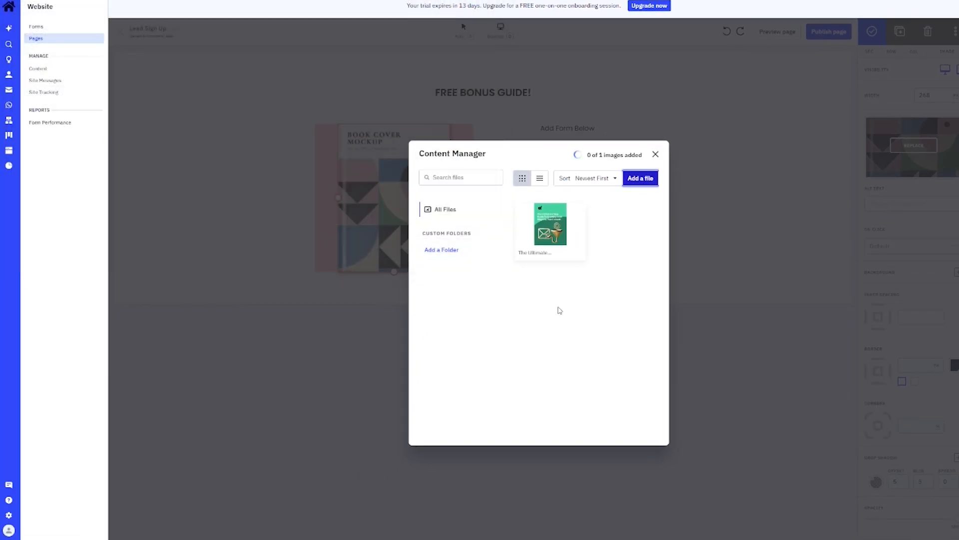
{"action": "mouse_move", "coordinate": [534, 221]}
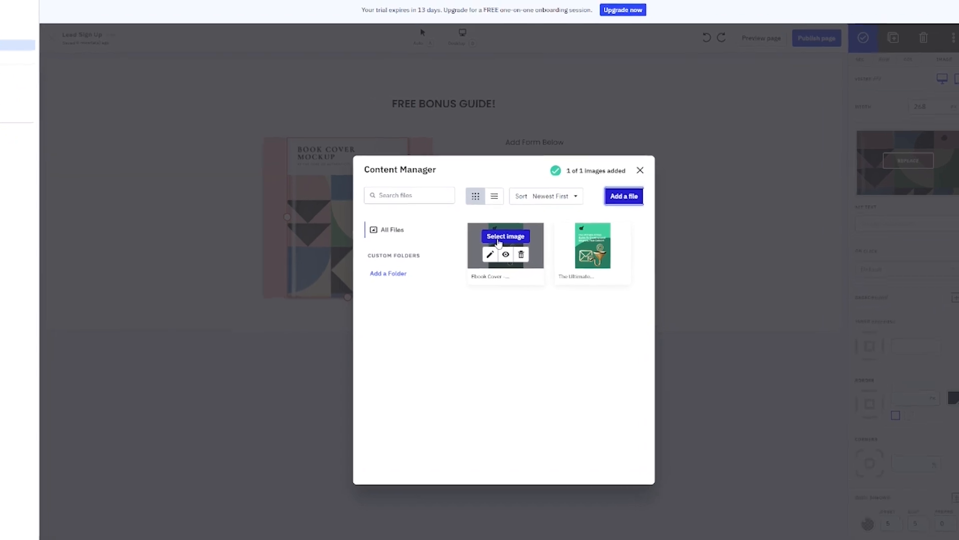
{"action": "left_click", "coordinate": [500, 237]}
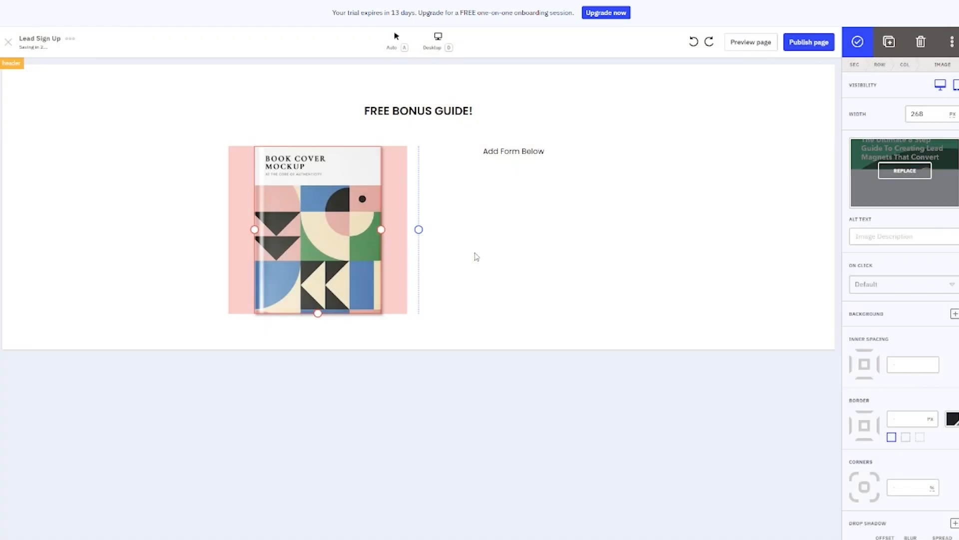
{"action": "left_click", "coordinate": [553, 471]}
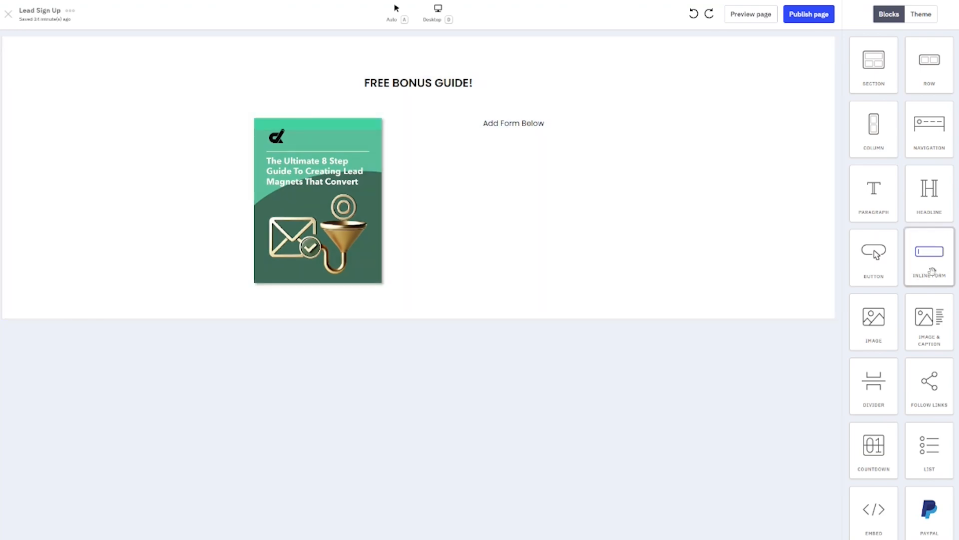
Add a new inline form named 'Sign Up Form' subscribing to Master Contact List
{"action": "left_click_drag", "start_coordinate": [932, 273], "coordinate": [604, 194]}
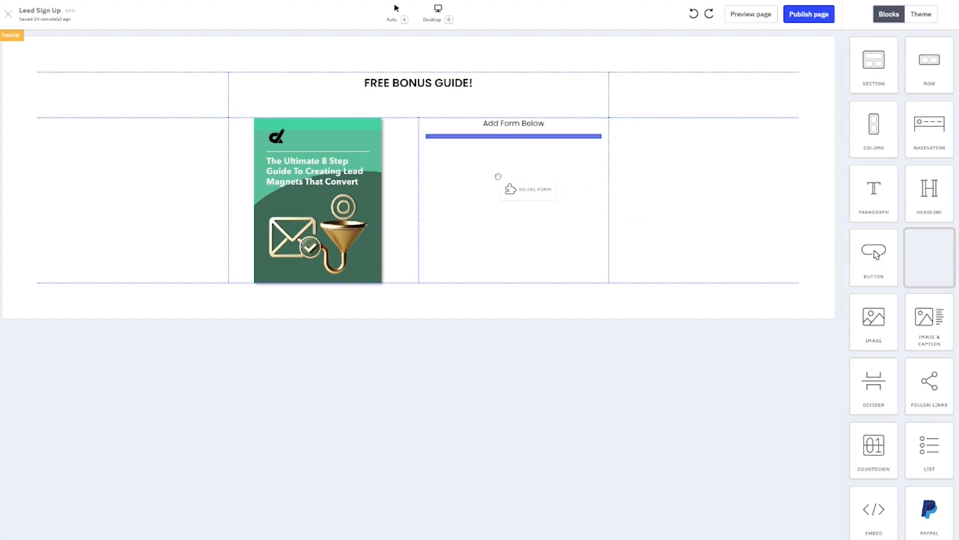
{"action": "left_click_drag", "start_coordinate": [498, 177], "coordinate": [499, 179]}
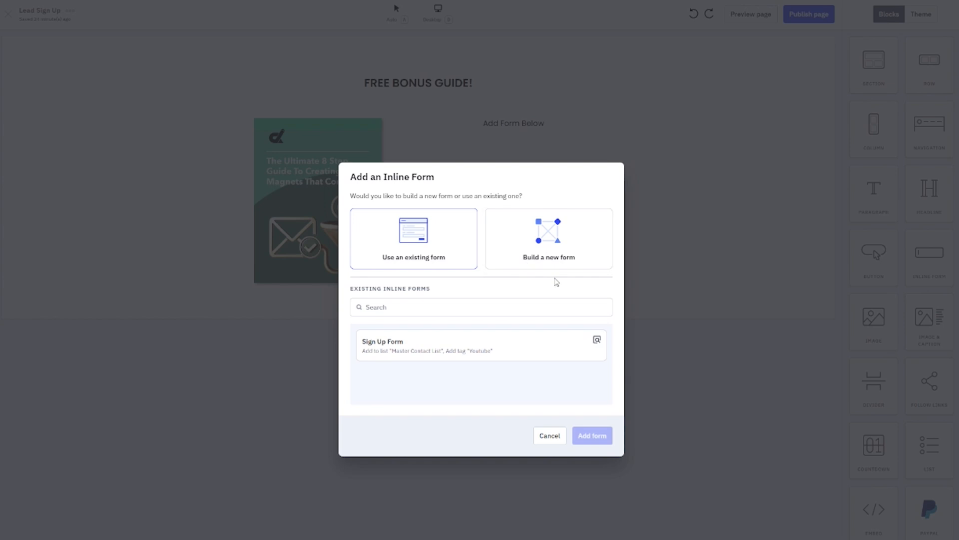
{"action": "left_click", "coordinate": [548, 258]}
{"action": "left_click", "coordinate": [383, 304]}
{"action": "type", "text": "Sign Up Form"}
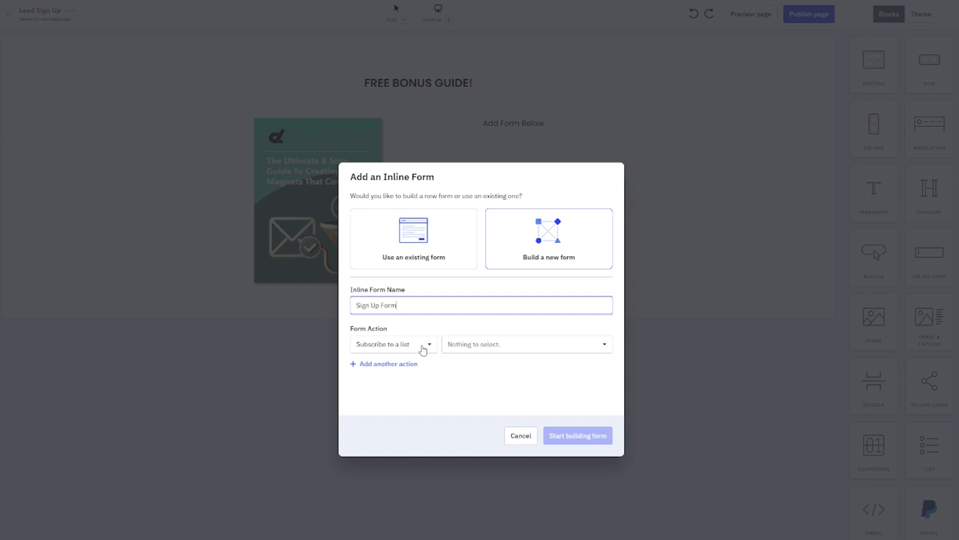
{"action": "left_click", "coordinate": [470, 344]}
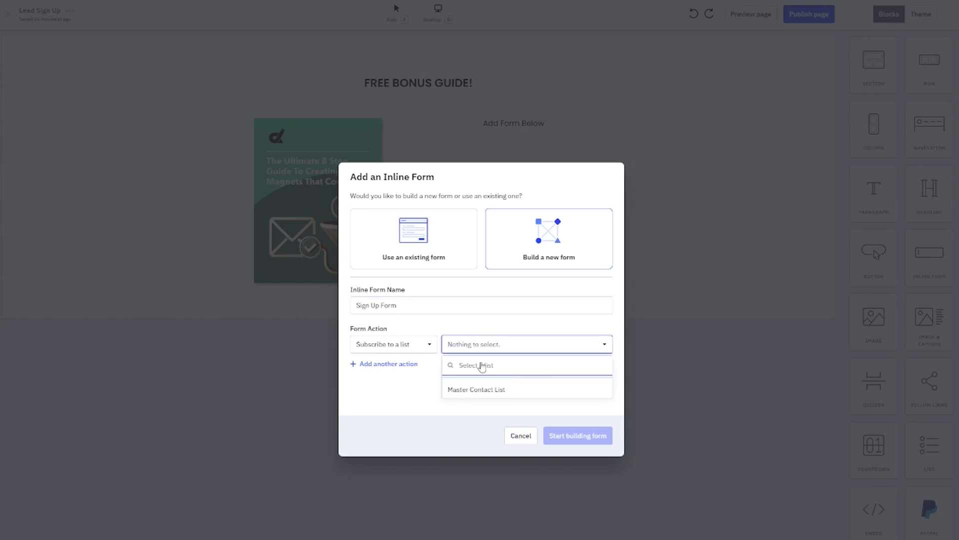
{"action": "left_click", "coordinate": [497, 393]}
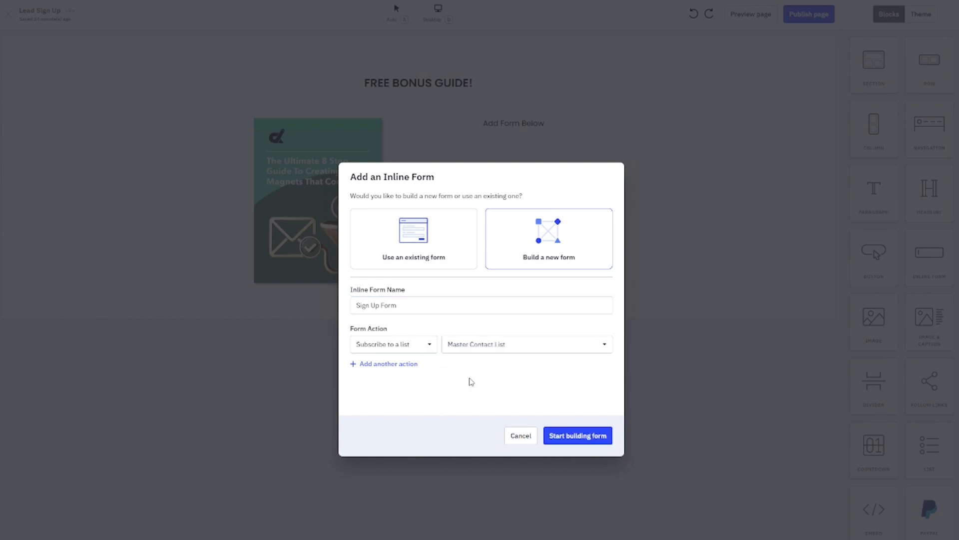
Add a second form action tagging contacts 'Youtube' and start building the form
{"action": "left_click", "coordinate": [374, 369]}
{"action": "left_click", "coordinate": [385, 370]}
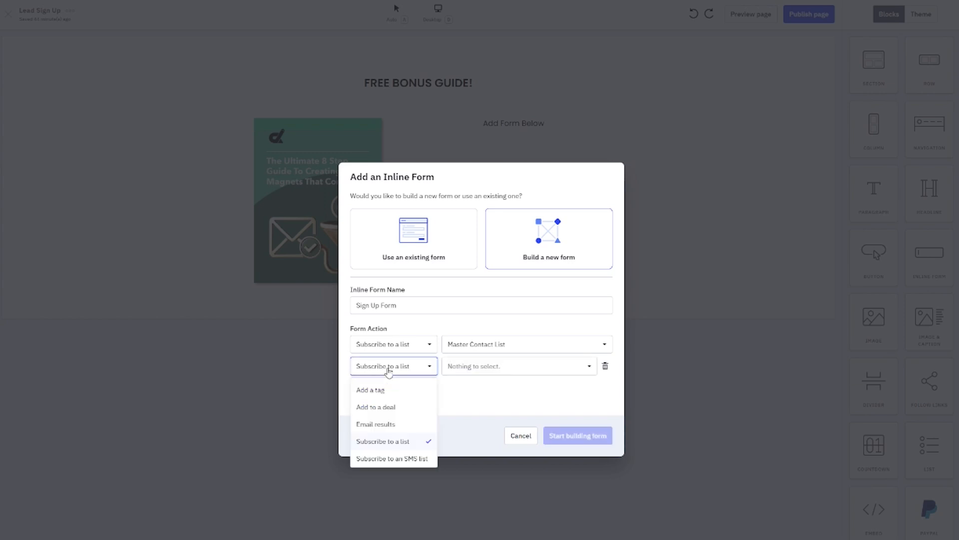
{"action": "left_click", "coordinate": [381, 390]}
{"action": "left_click", "coordinate": [456, 365]}
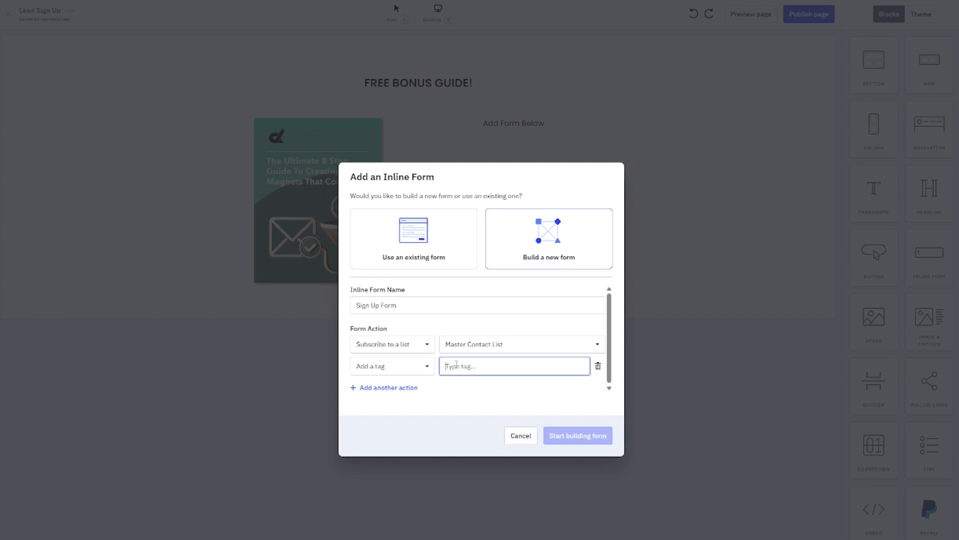
{"action": "type", "text": "Youtube"}
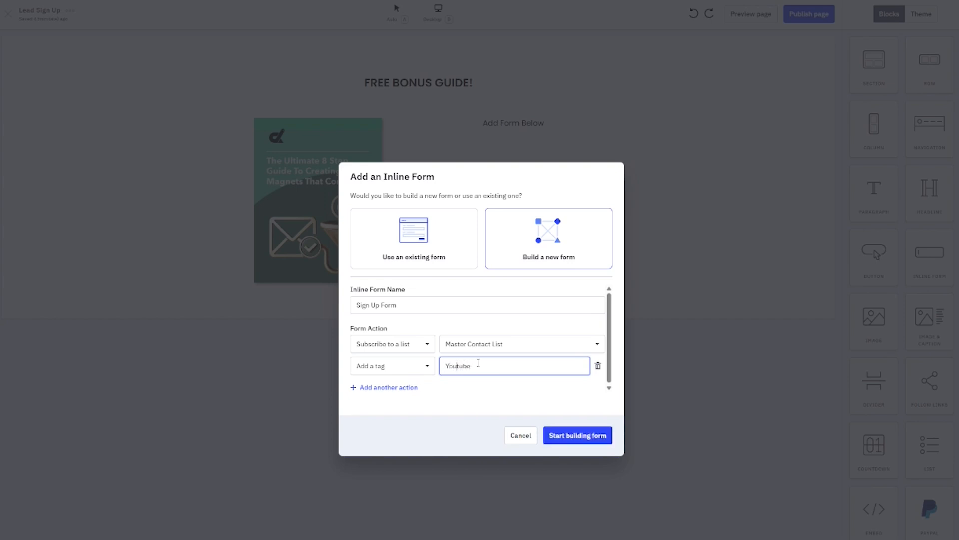
{"action": "left_click", "coordinate": [485, 393]}
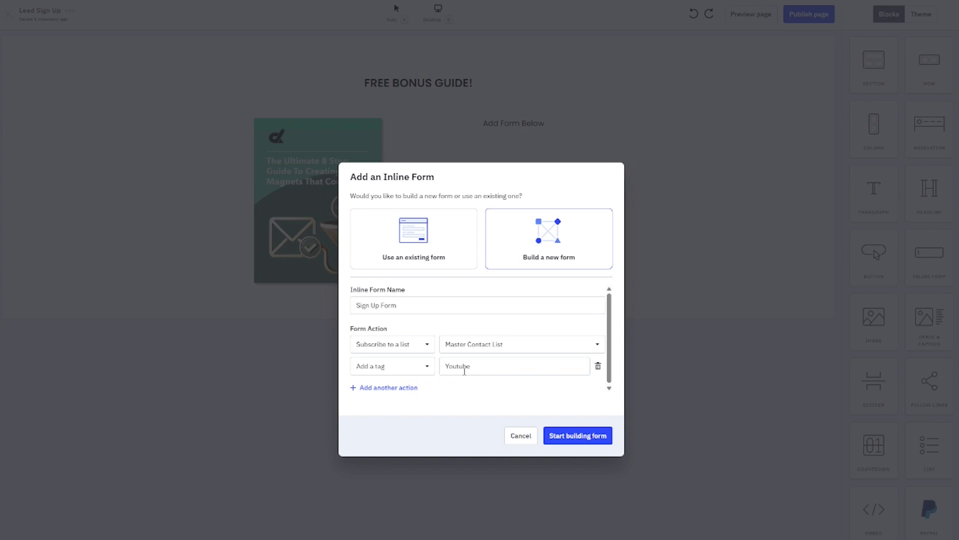
{"action": "left_click", "coordinate": [585, 436]}
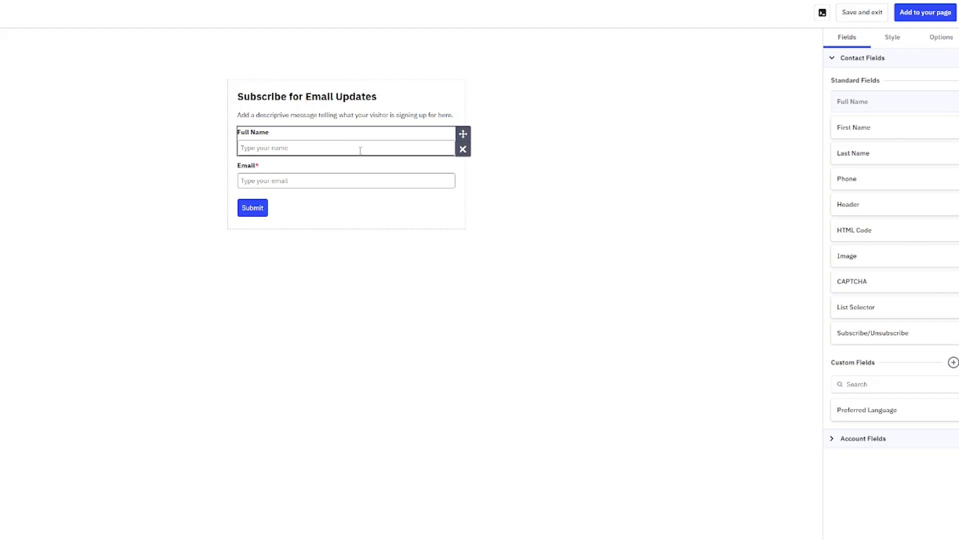
{"action": "left_click", "coordinate": [464, 118]}
Remove the form header and set the description to '8 Step Guide To Creating Lead Magnets That Covert'
{"action": "left_click", "coordinate": [464, 113]}
{"action": "left_click", "coordinate": [537, 70]}
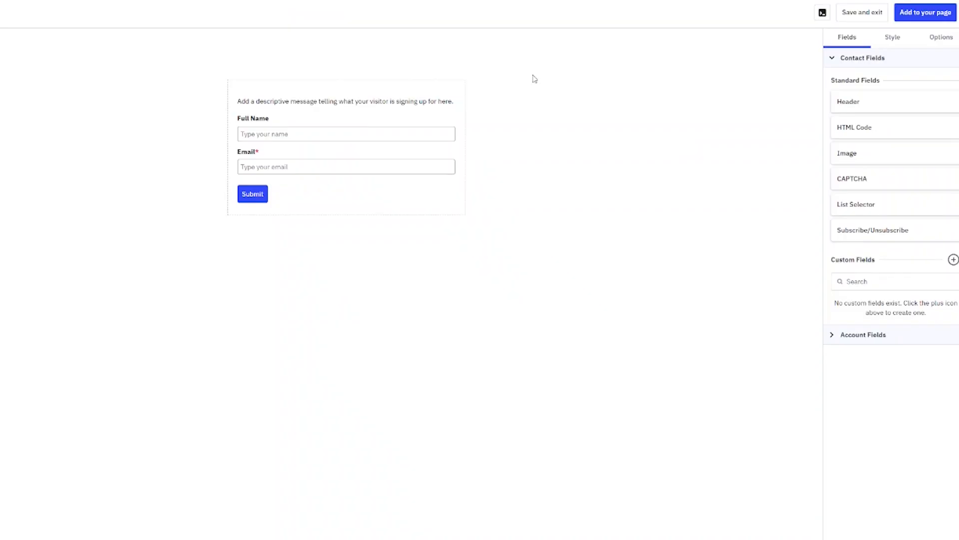
{"action": "double_click", "coordinate": [362, 101]}
{"action": "left_click_drag", "start_coordinate": [948, 74], "coordinate": [848, 64]}
{"action": "type", "text": "8 Step Guide To Creating Lead"}
{"action": "type", "text": " Magnets That Covert"}
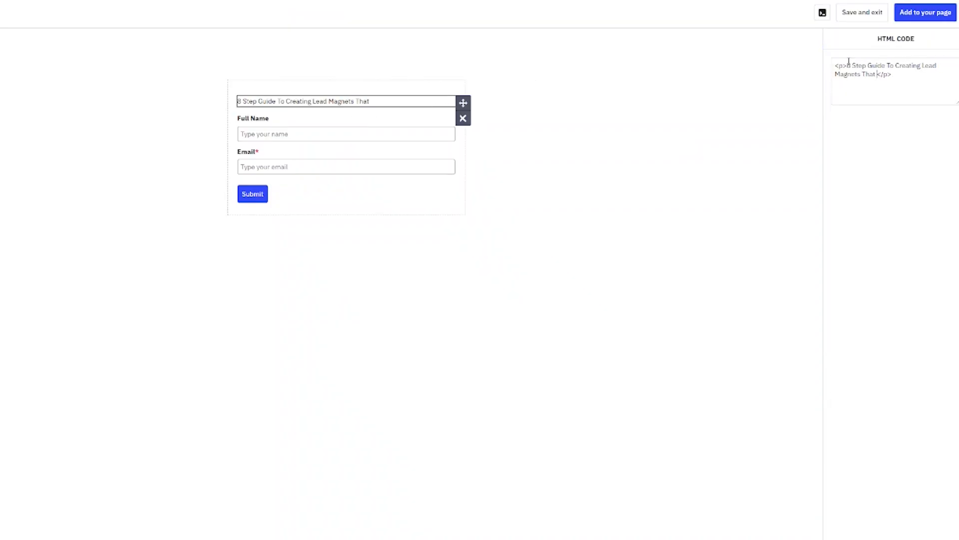
Rename the Full Name field to First Name and make it required
{"action": "left_click", "coordinate": [260, 119]}
{"action": "double_click", "coordinate": [243, 118]}
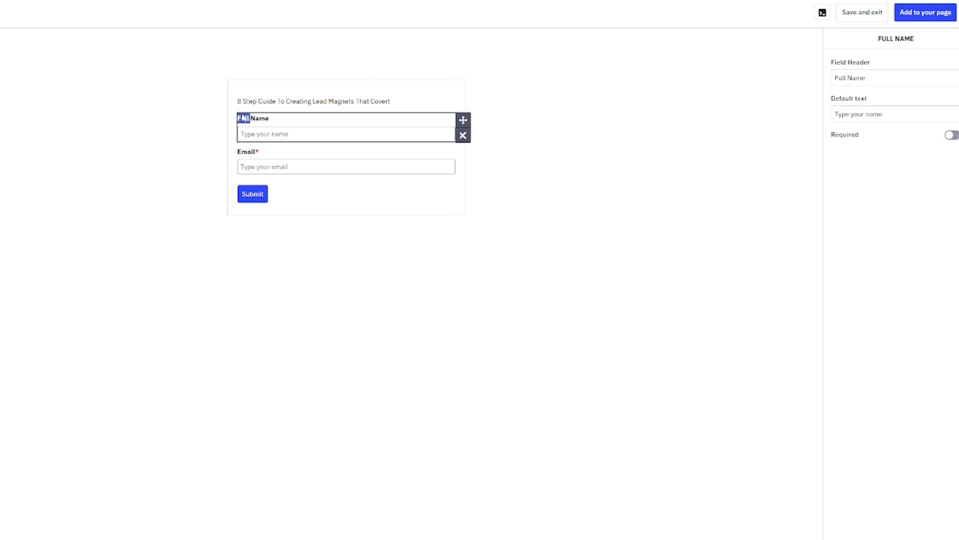
{"action": "type", "text": "First"}
{"action": "left_click", "coordinate": [952, 135]}
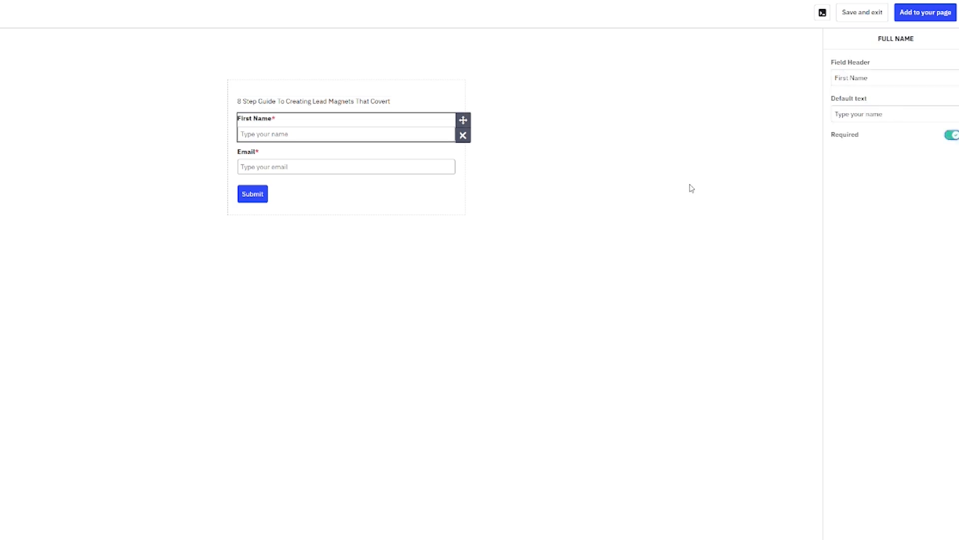
{"action": "left_click", "coordinate": [592, 221]}
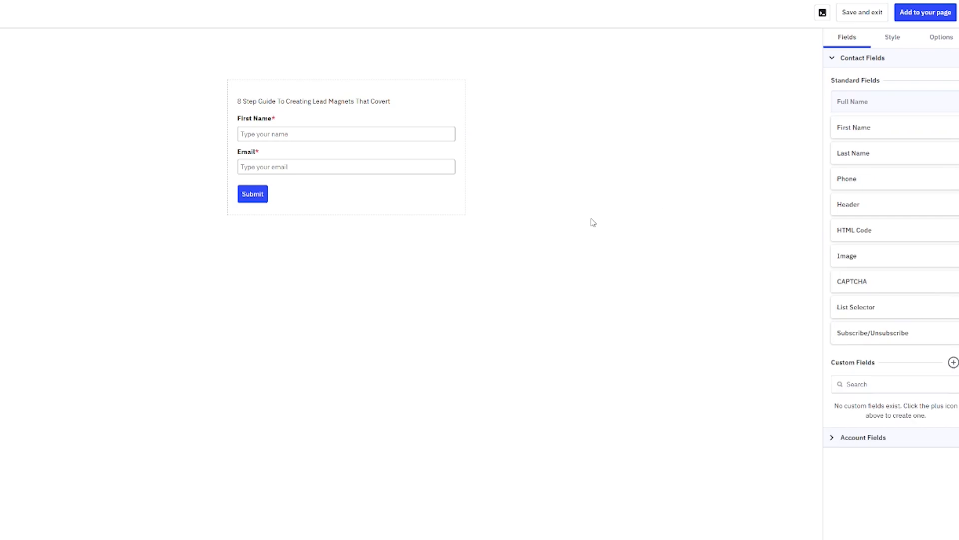
Give the Submit button a red #FF0808 background
{"action": "left_click", "coordinate": [257, 198]}
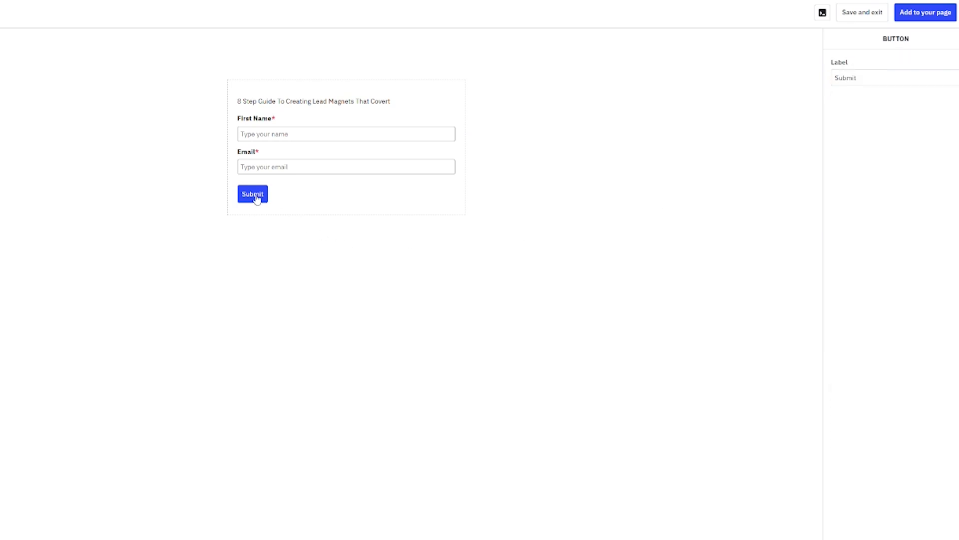
{"action": "left_click", "coordinate": [565, 175]}
{"action": "left_click", "coordinate": [892, 45]}
{"action": "scroll", "coordinate": [875, 385], "scroll_direction": "down", "scroll_amount": 3}
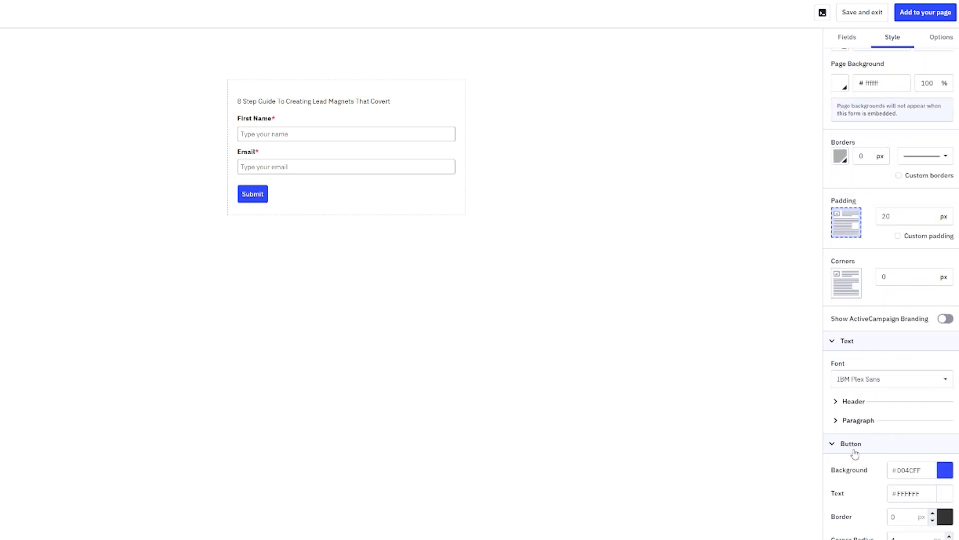
{"action": "left_click", "coordinate": [945, 473]}
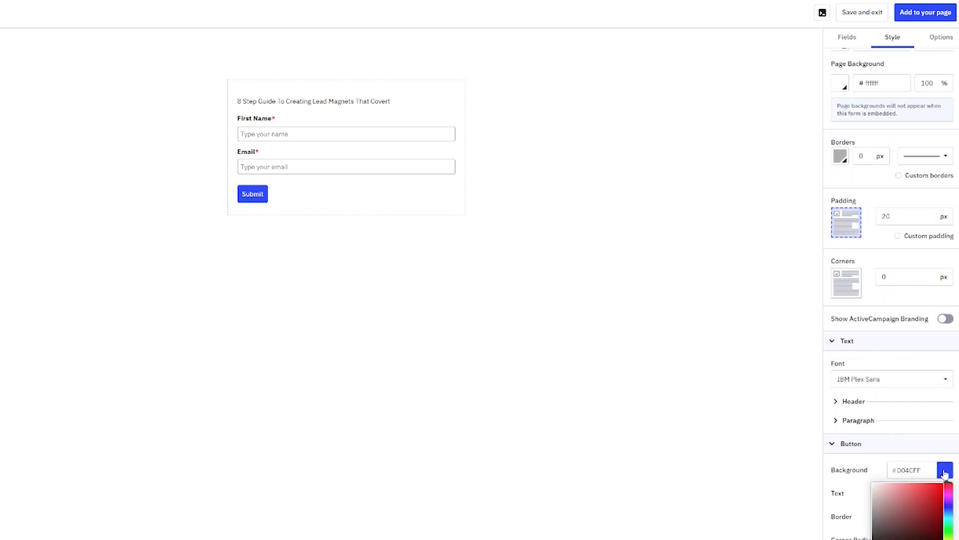
{"action": "left_click_drag", "start_coordinate": [932, 492], "coordinate": [942, 481]}
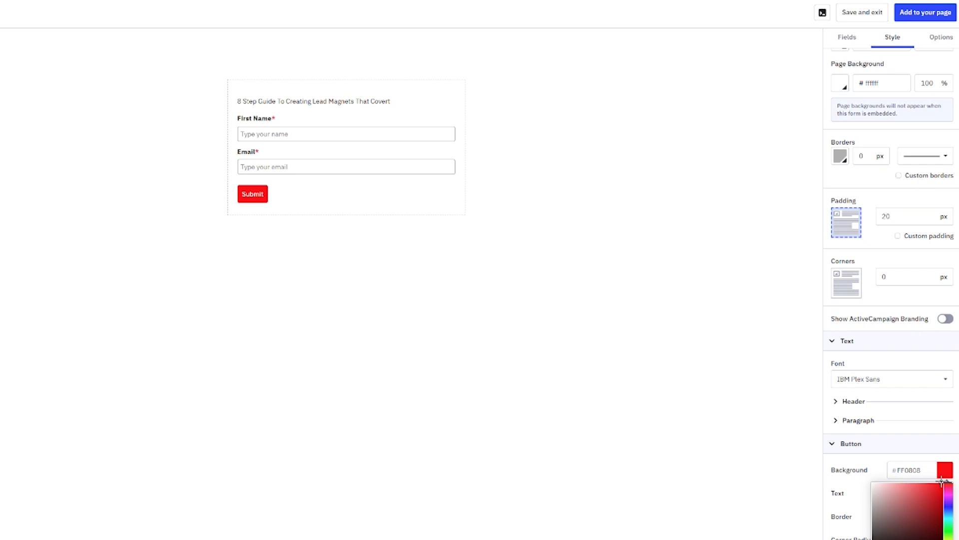
{"action": "left_click", "coordinate": [718, 355]}
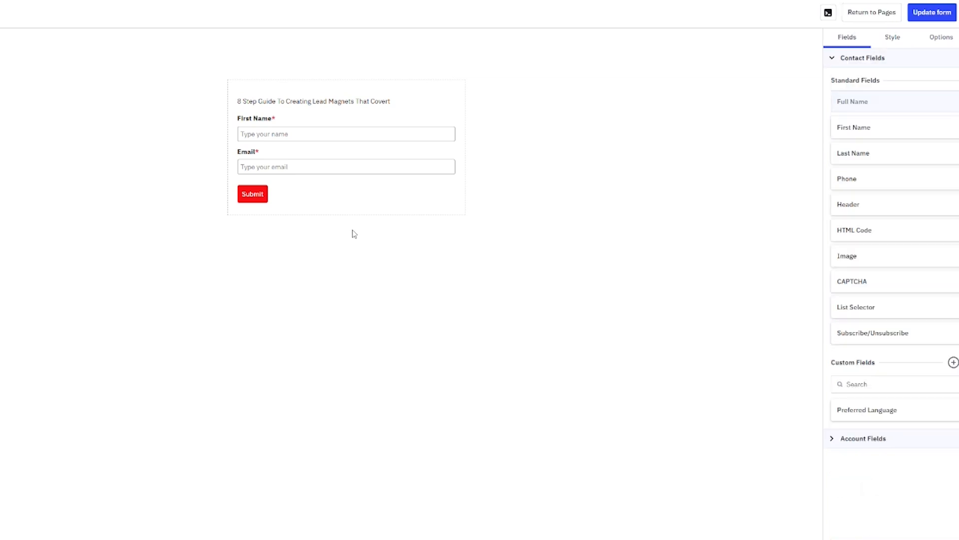
{"action": "left_click", "coordinate": [941, 42]}
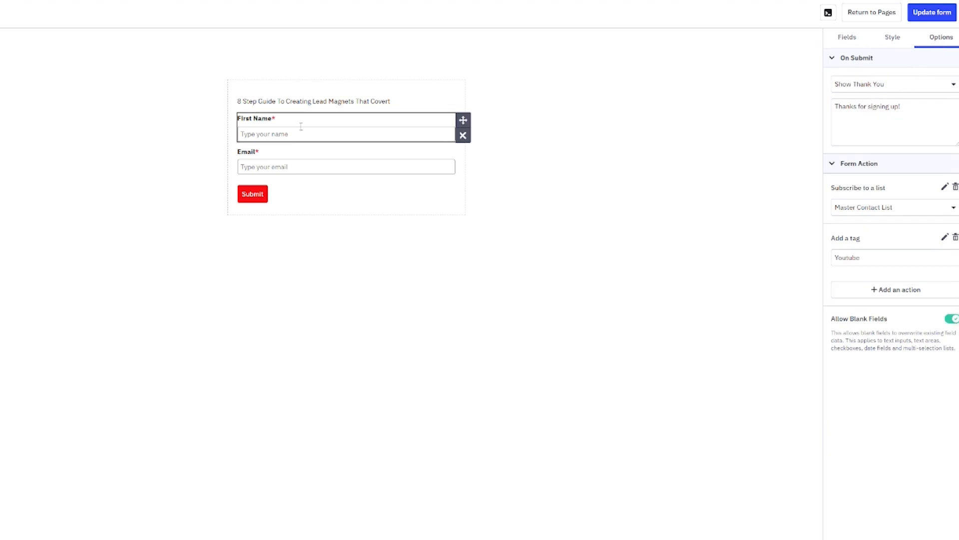
{"action": "left_click", "coordinate": [853, 117]}
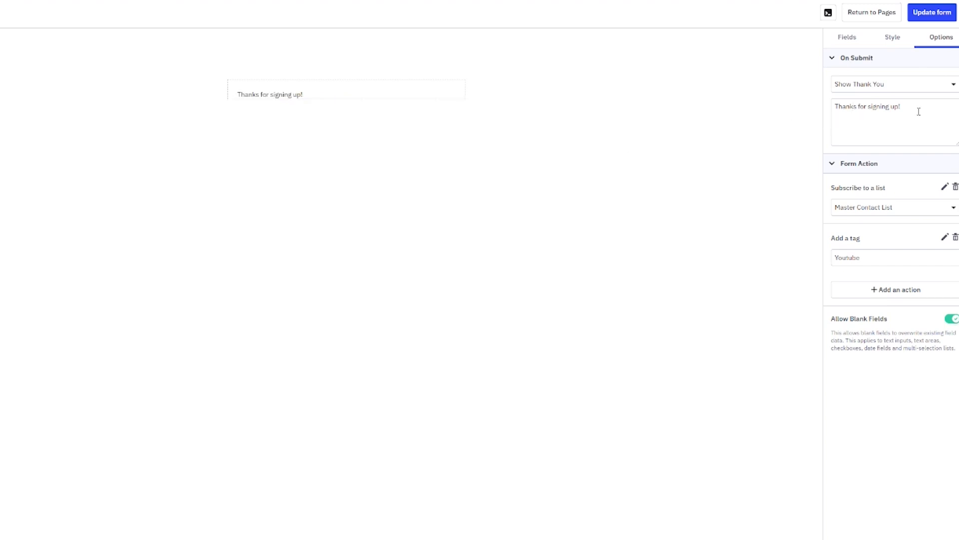
{"action": "key", "text": "Return"}
{"action": "key", "text": "Return"}
{"action": "type", "text": "Here is the link to the guide: www.dotcomdollar.com/guide"}
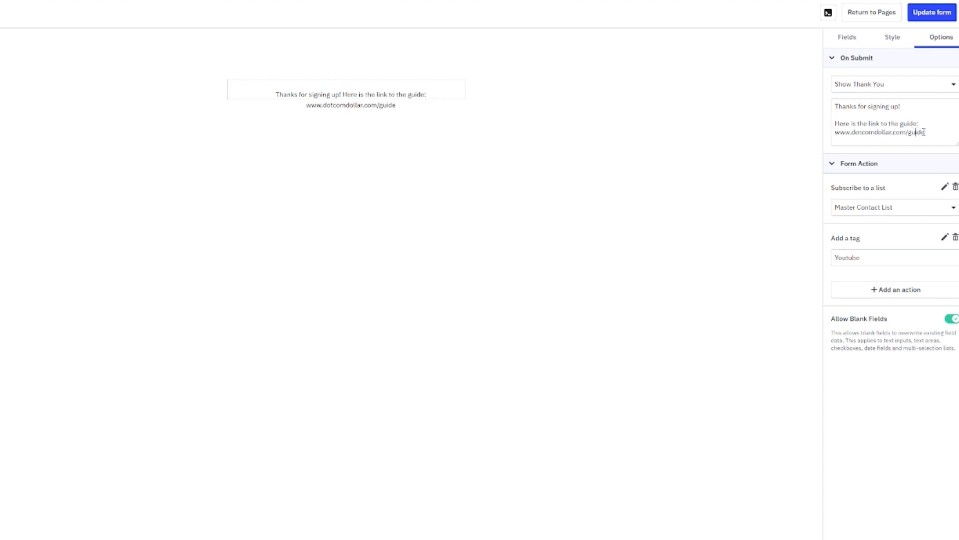
{"action": "left_click_drag", "start_coordinate": [924, 131], "coordinate": [835, 132]}
{"action": "left_click", "coordinate": [847, 125]}
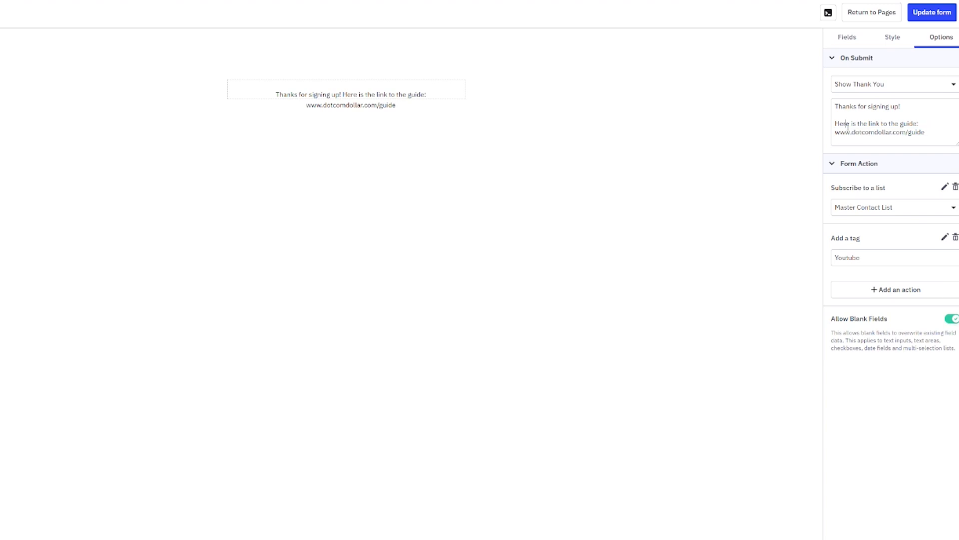
{"action": "left_click", "coordinate": [907, 89]}
{"action": "left_click", "coordinate": [853, 125]}
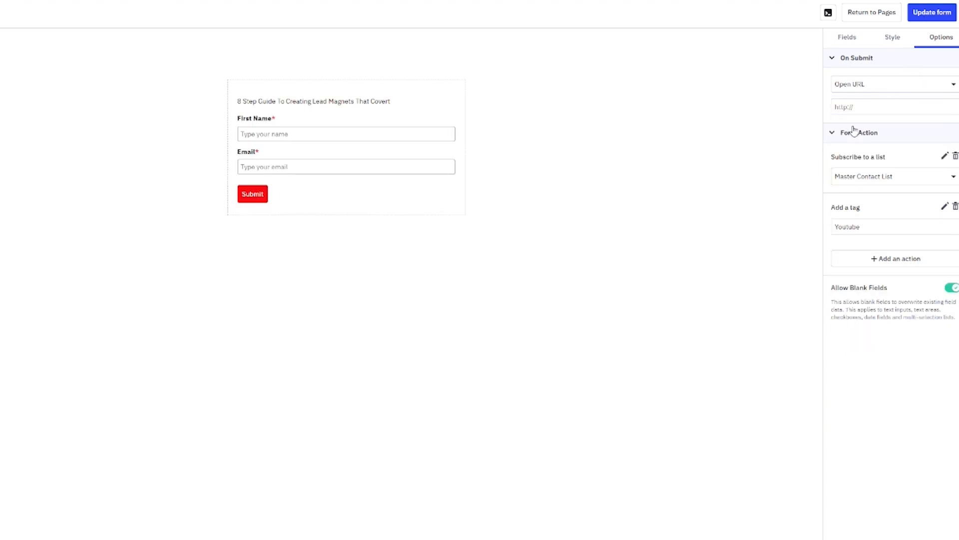
{"action": "left_click", "coordinate": [869, 106]}
{"action": "type", "text": "www.google.com"}
{"action": "left_click", "coordinate": [927, 23]}
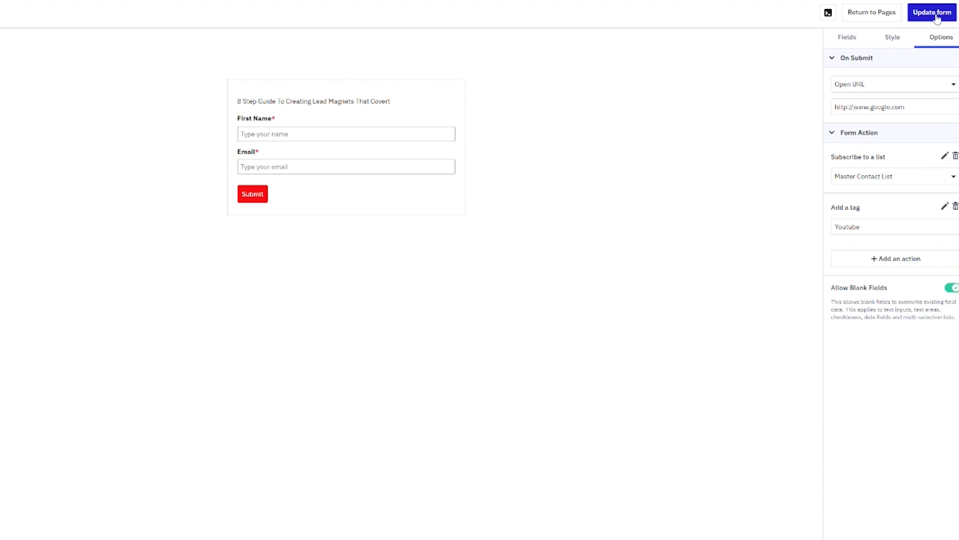
{"action": "left_click", "coordinate": [937, 18]}
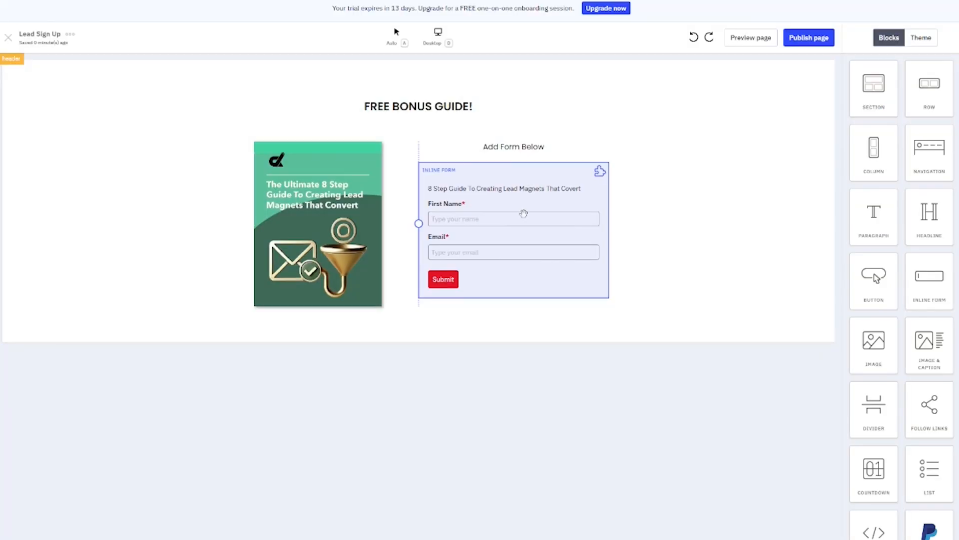
Delete the 'Add Form Below' headline and preview the landing page
{"action": "left_click", "coordinate": [550, 150]}
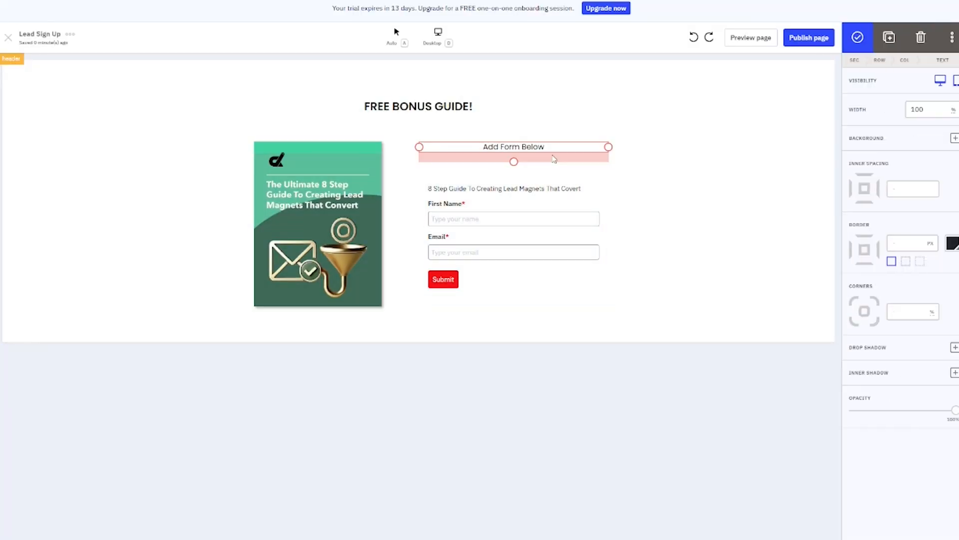
{"action": "left_click", "coordinate": [921, 36]}
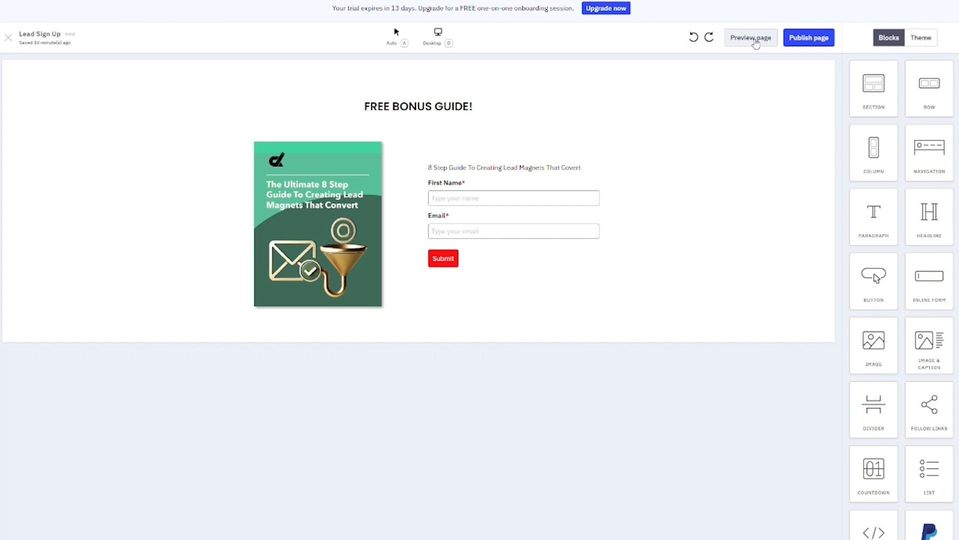
{"action": "left_click", "coordinate": [755, 40]}
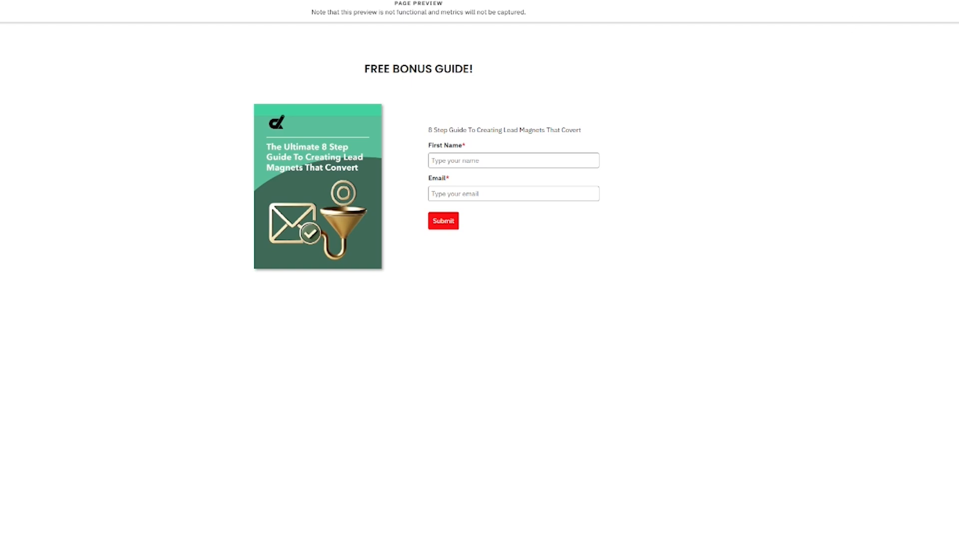
Leave the preview and open Publish settings, checking the 'lead-sign-up' URL slug
{"action": "left_click", "coordinate": [829, 16]}
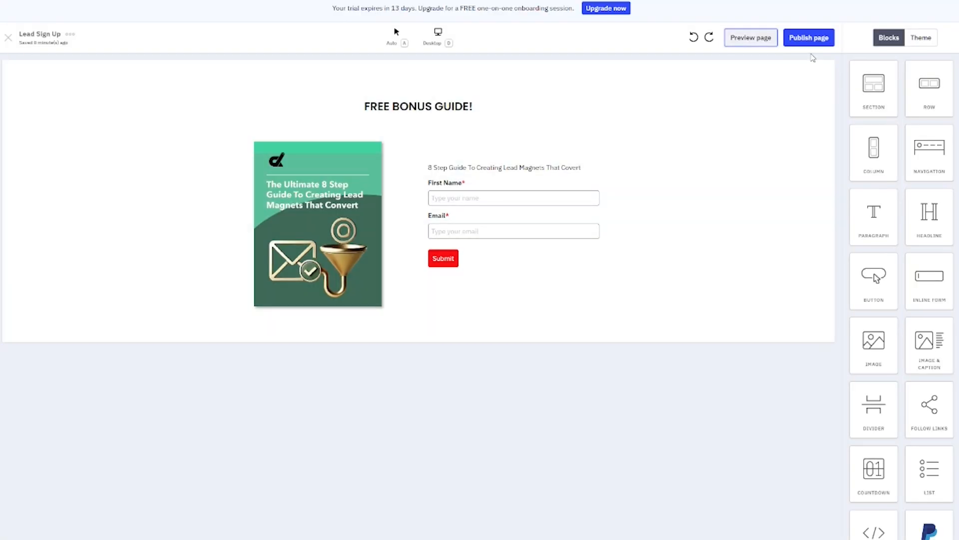
{"action": "left_click", "coordinate": [816, 39]}
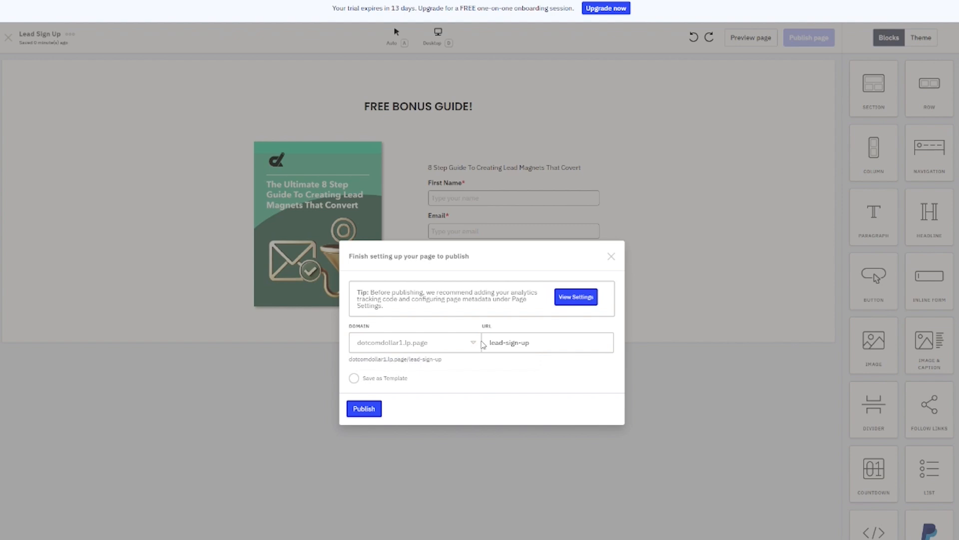
{"action": "left_click", "coordinate": [512, 342]}
{"action": "left_click_drag", "start_coordinate": [530, 342], "coordinate": [489, 342]}
{"action": "left_click", "coordinate": [532, 344]}
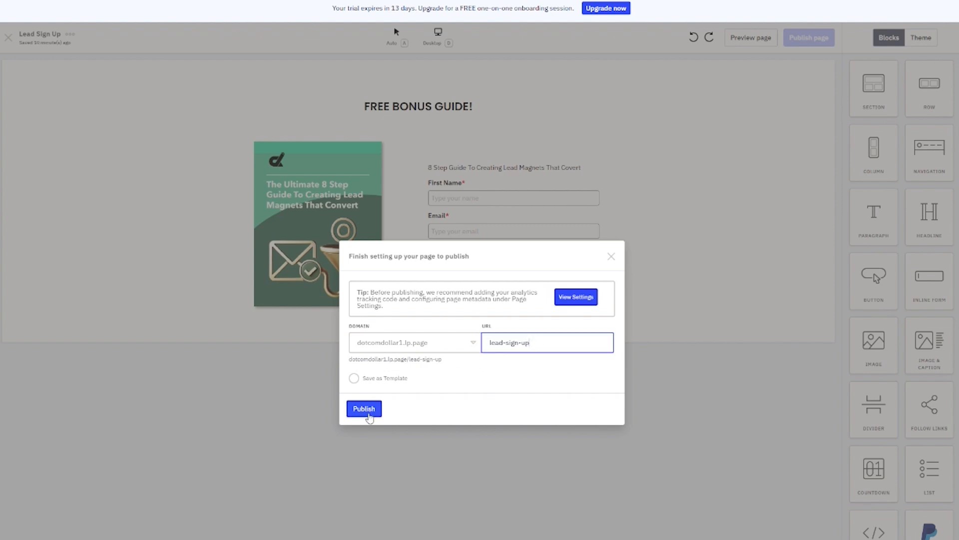
Publish the Lead Sign Up page and copy its public URL from Get URL
{"action": "left_click", "coordinate": [368, 416]}
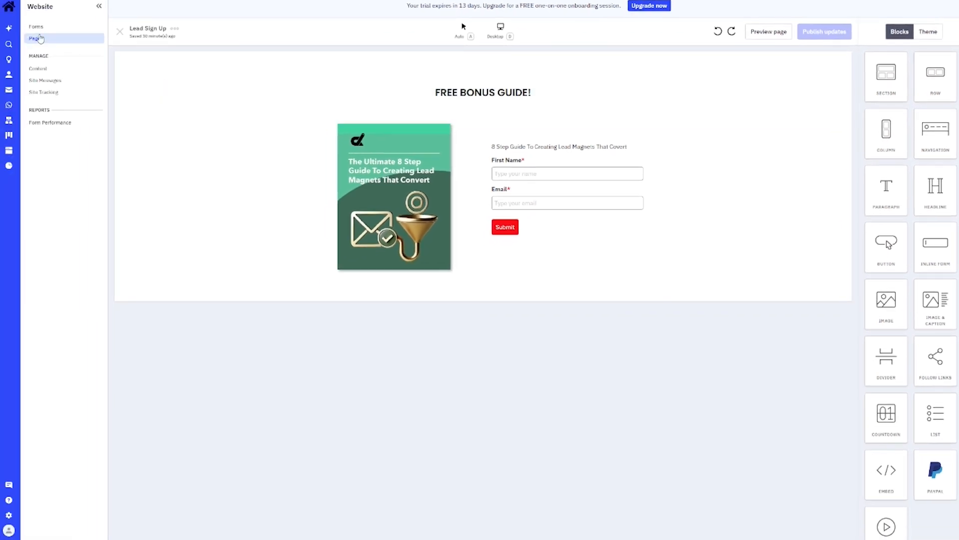
{"action": "left_click", "coordinate": [36, 39]}
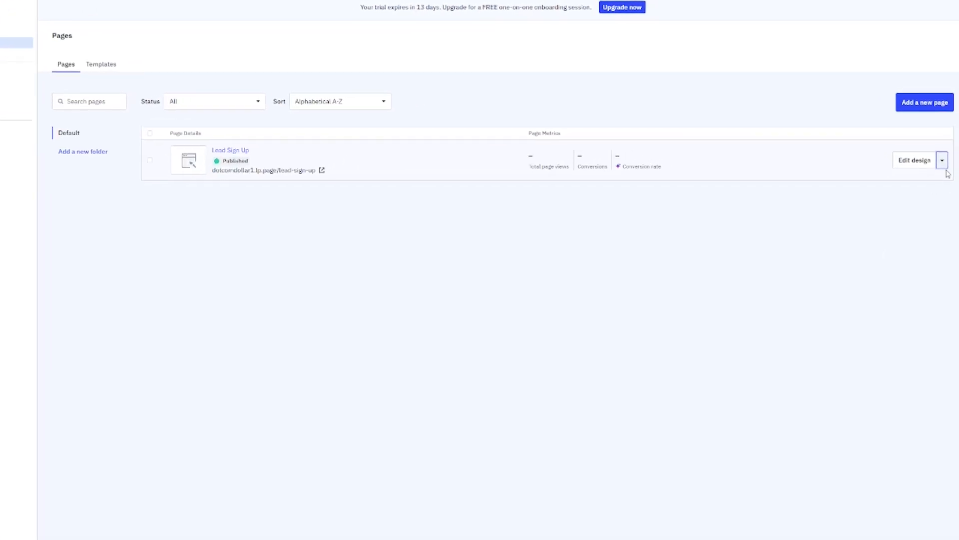
{"action": "left_click", "coordinate": [941, 170]}
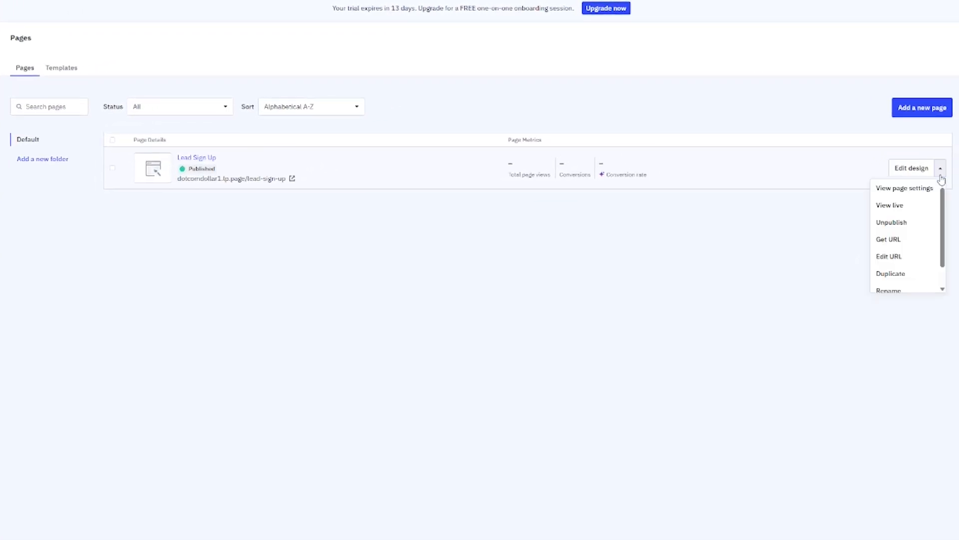
{"action": "left_click", "coordinate": [901, 240]}
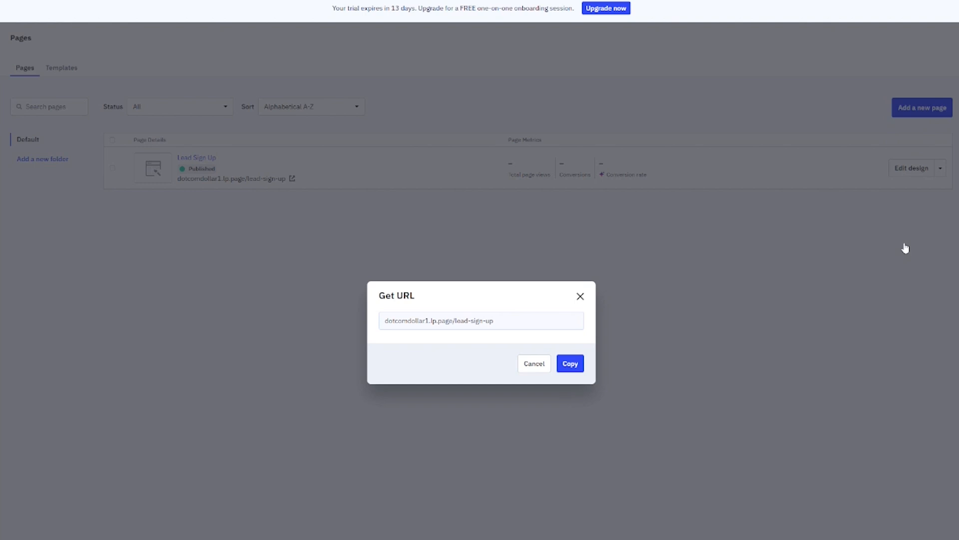
{"action": "left_click", "coordinate": [569, 364]}
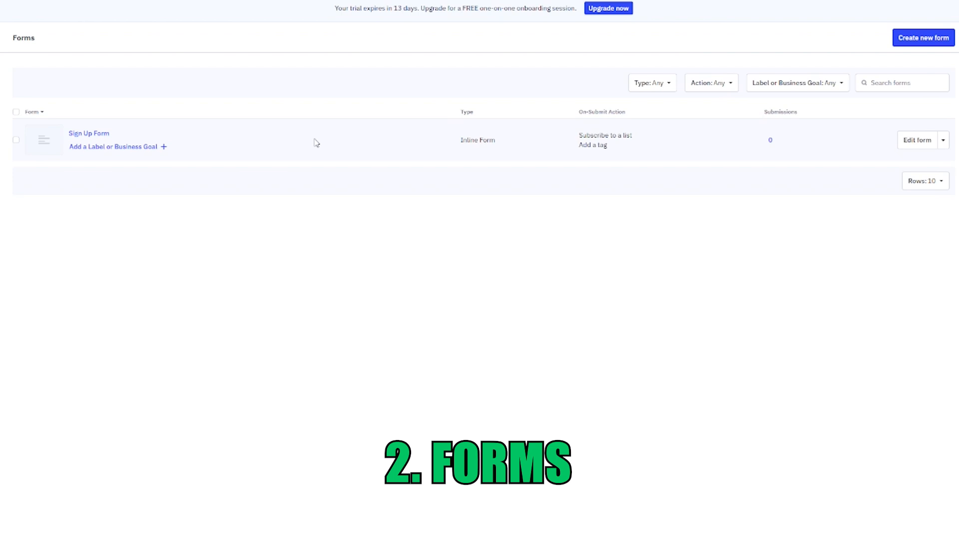
Review the Sign Up Form's Integrate embed code, save and exit, then return to Pages
{"action": "left_click", "coordinate": [944, 140]}
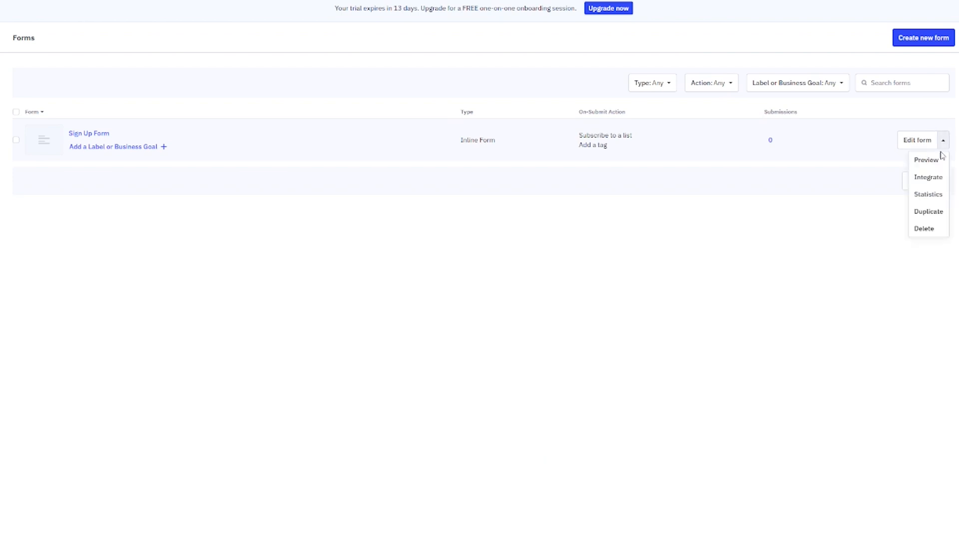
{"action": "left_click", "coordinate": [928, 177]}
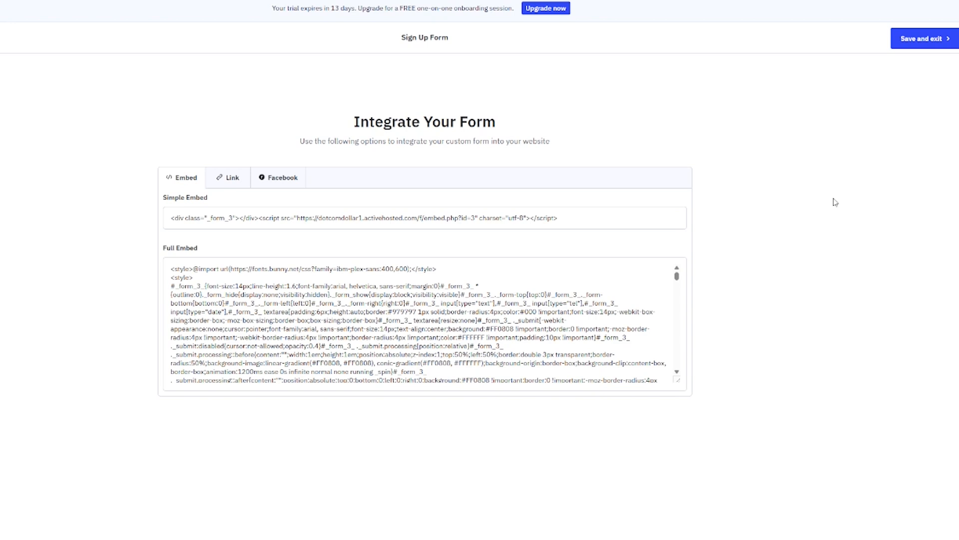
{"action": "left_click", "coordinate": [929, 39]}
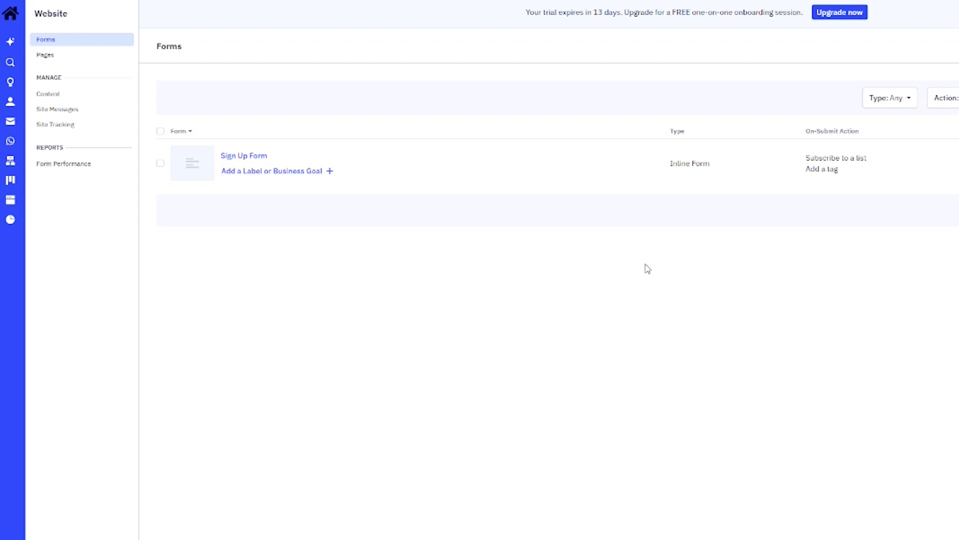
{"action": "left_click", "coordinate": [46, 55]}
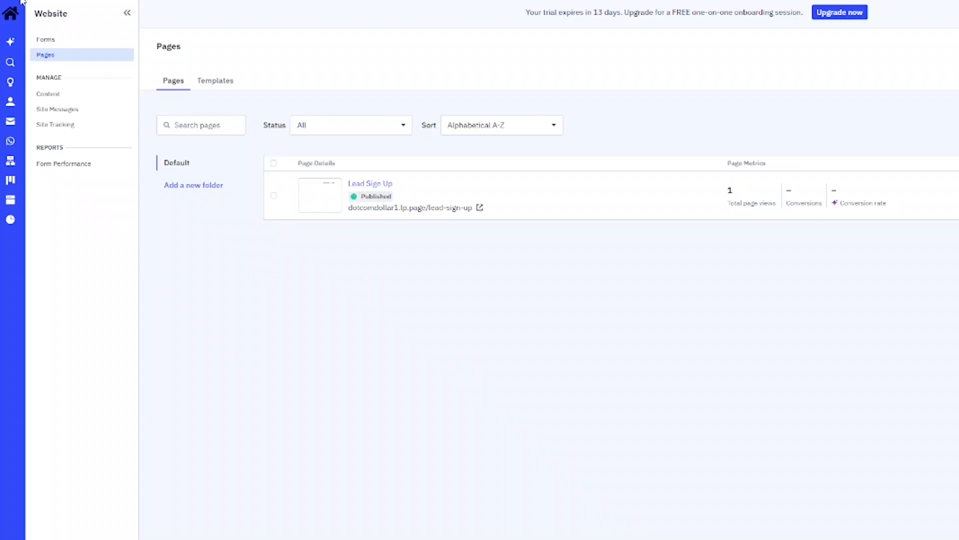
Create a Standard email campaign named 'Newsletter #1' from Email > Campaigns
{"action": "left_click", "coordinate": [11, 14]}
{"action": "left_click", "coordinate": [41, 122]}
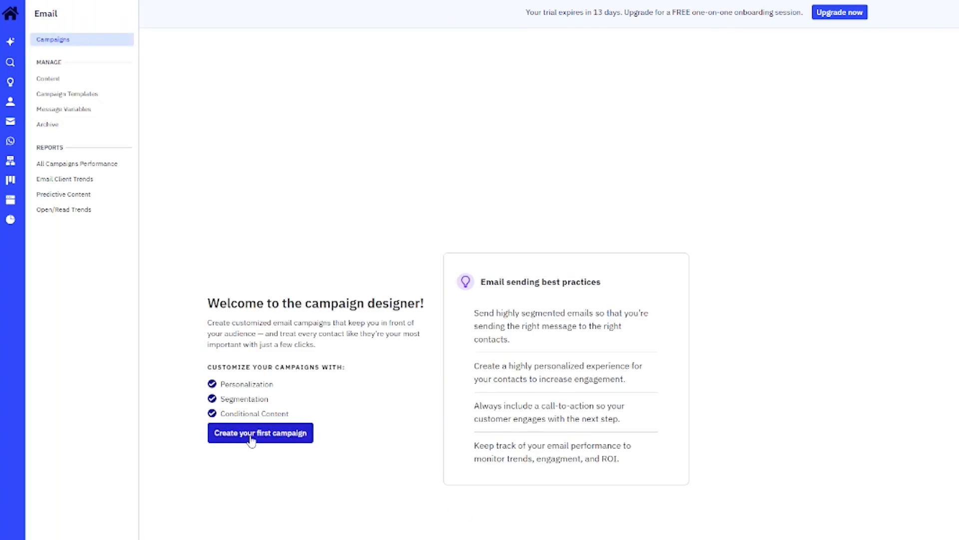
{"action": "left_click", "coordinate": [251, 432]}
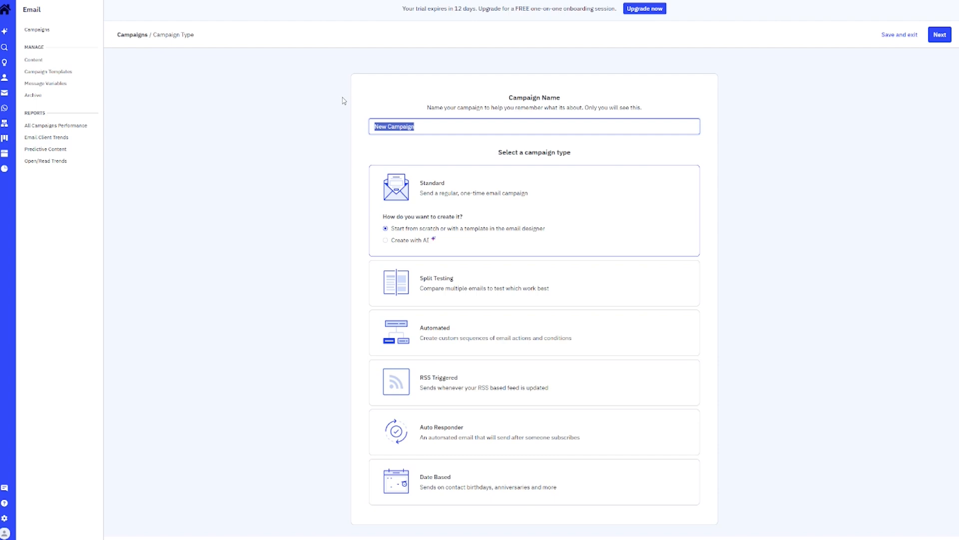
{"action": "type", "text": "Newsletter #1"}
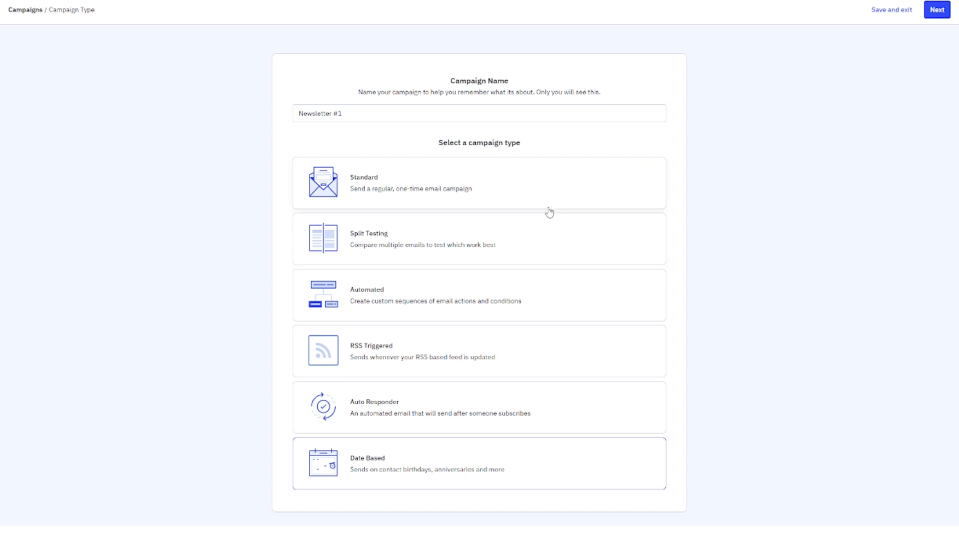
{"action": "left_click", "coordinate": [506, 188]}
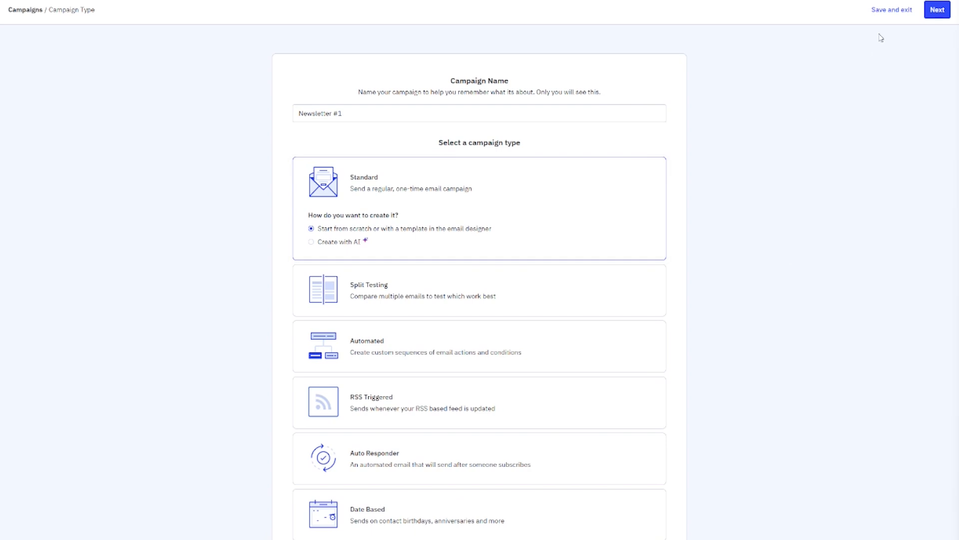
{"action": "left_click", "coordinate": [937, 15]}
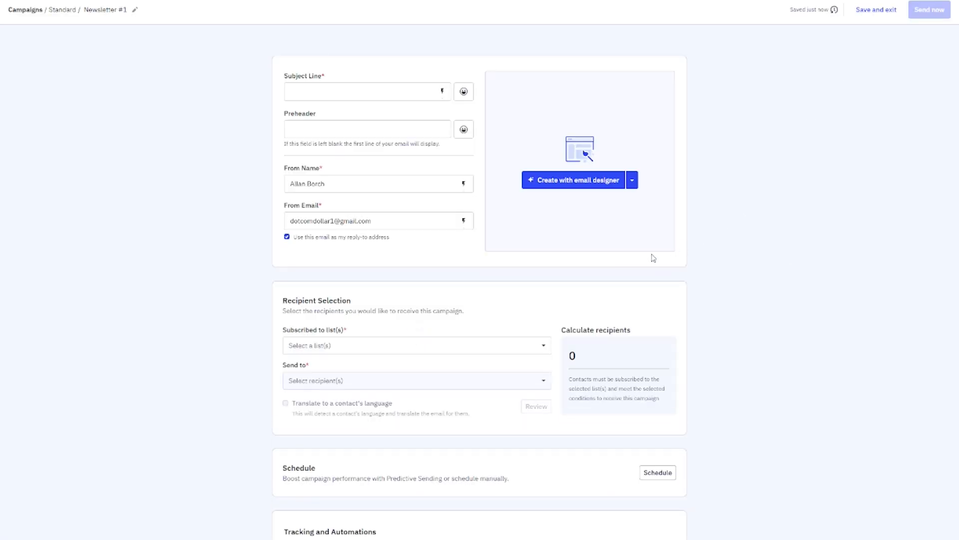
Set the subject to '🧲 The Lead Magnet Vault' and the preheader about loyal subscribers
{"action": "left_click", "coordinate": [330, 95]}
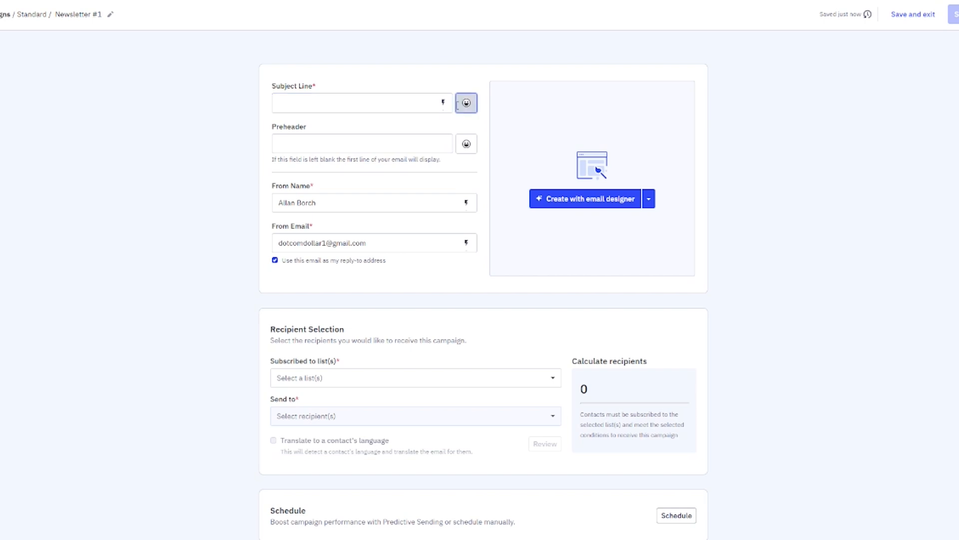
{"action": "left_click", "coordinate": [466, 102]}
{"action": "type", "text": "magnet"}
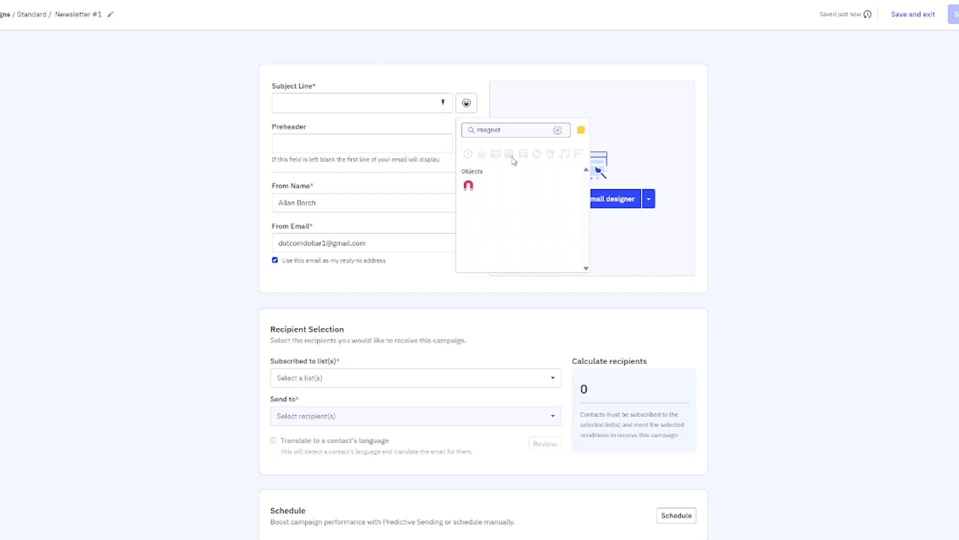
{"action": "left_click", "coordinate": [468, 184]}
{"action": "type", "text": "The Lead Magnet Vau"}
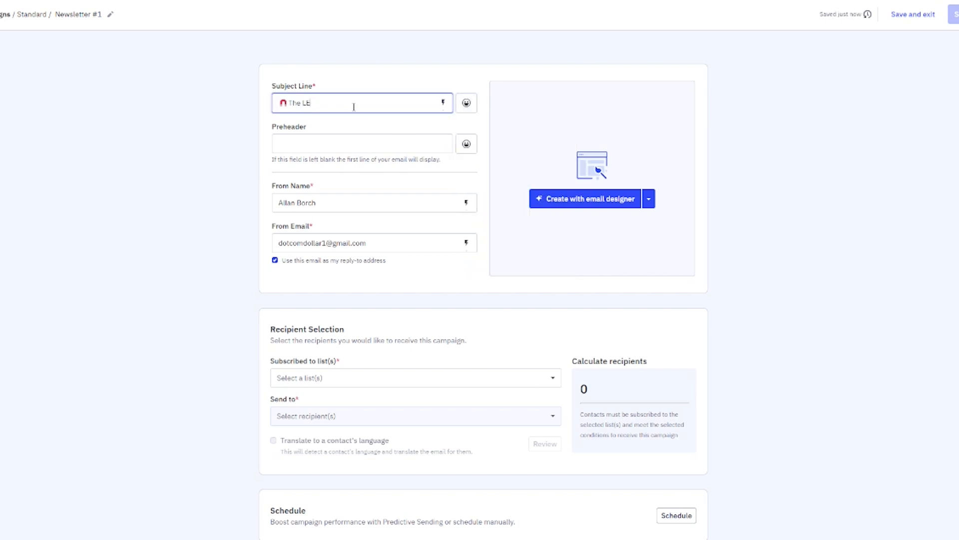
{"action": "type", "text": "lt"}
{"action": "left_click", "coordinate": [332, 141]}
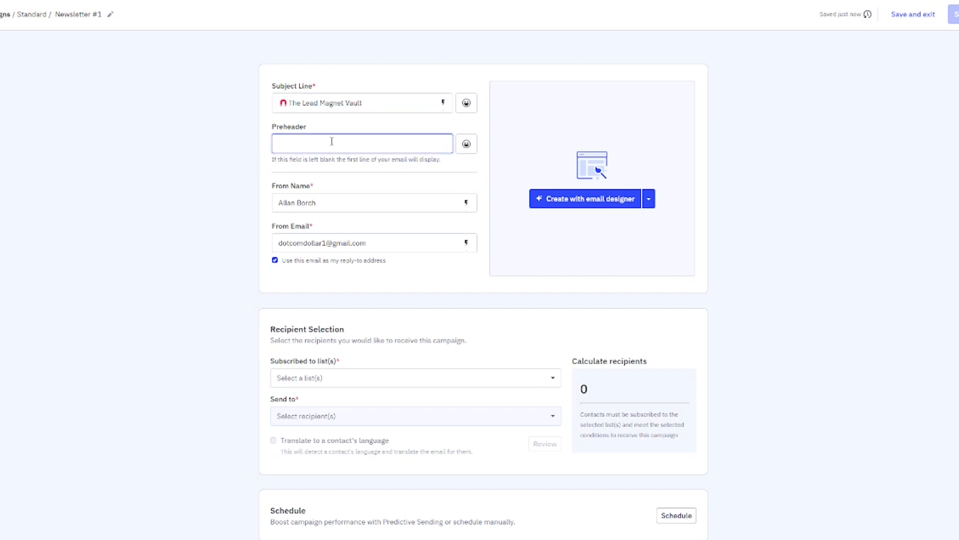
{"action": "type", "text": "Unlock the hidden strategies that turn visitors into loyal sub"}
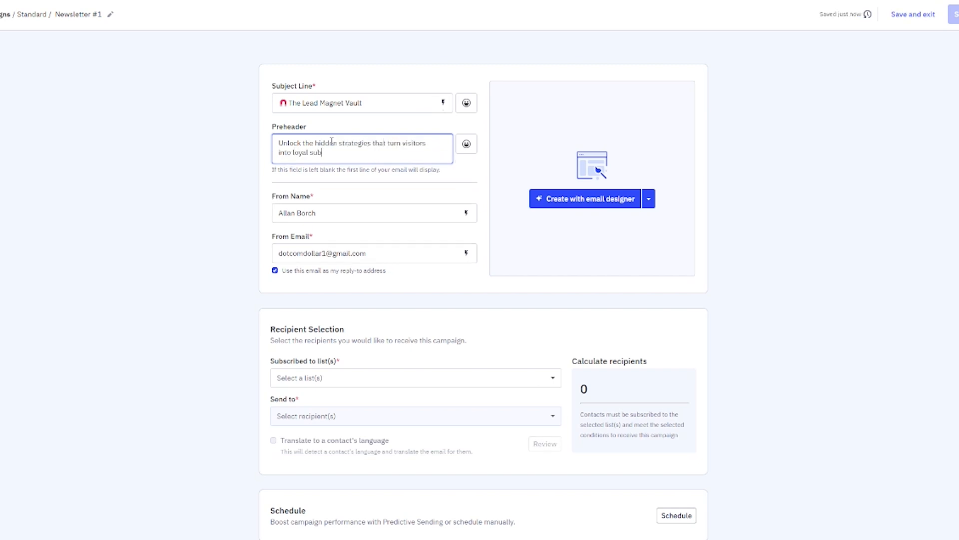
{"action": "type", "text": "scribers"}
{"action": "left_click", "coordinate": [336, 216]}
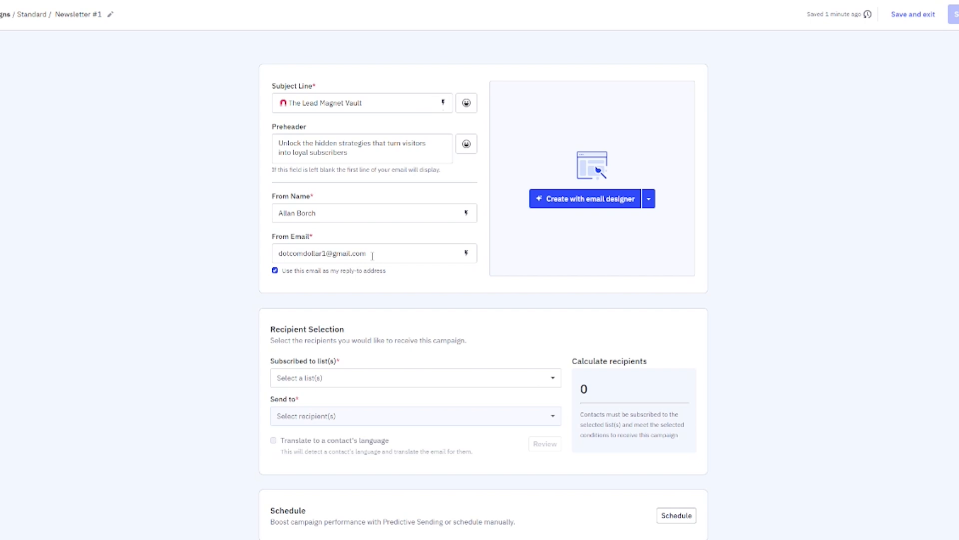
Replace the From Email with the business sender e-mail address
{"action": "left_click_drag", "start_coordinate": [372, 256], "coordinate": [274, 254]}
{"action": "key", "text": "BackSpace"}
{"action": "left_click", "coordinate": [384, 343]}
Choose the Master Contact List as the newsletter's recipient list
{"action": "scroll", "coordinate": [385, 343], "scroll_direction": "down", "scroll_amount": 3}
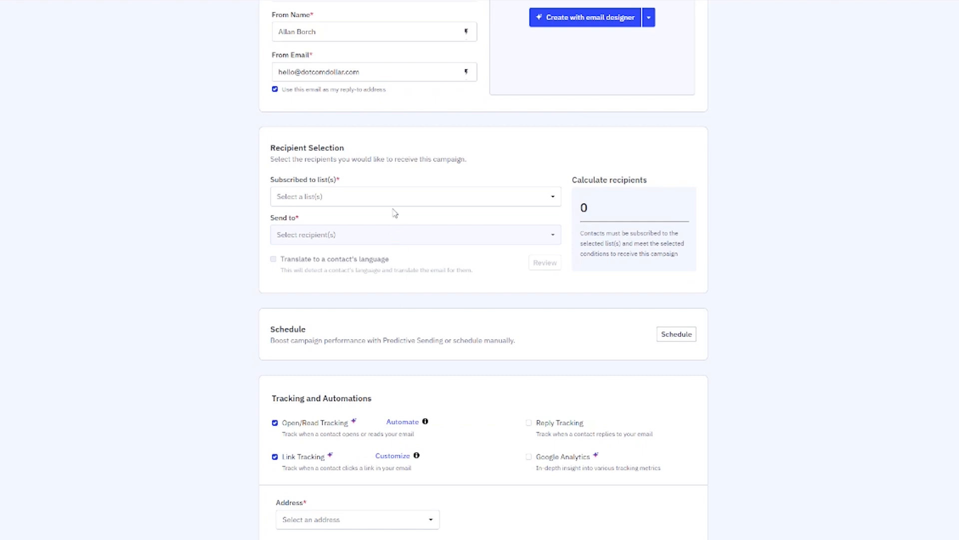
{"action": "left_click", "coordinate": [369, 199]}
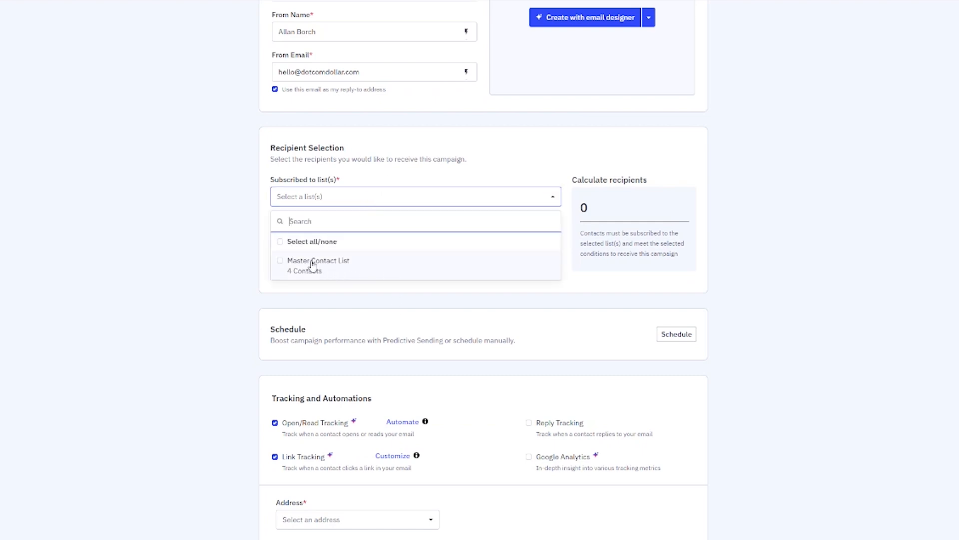
{"action": "left_click", "coordinate": [279, 266]}
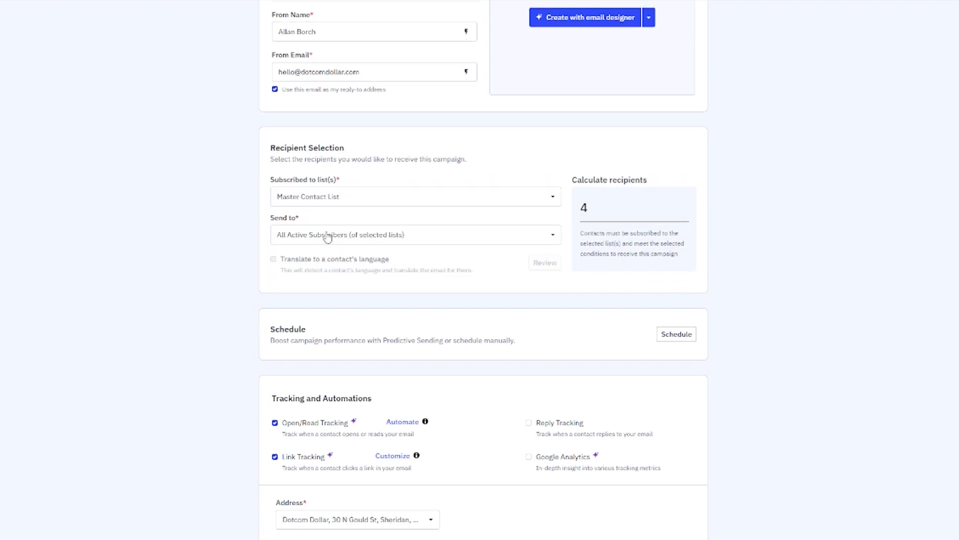
Look over the segment and tag options, then keep All Active Subscribers, giving 4 recipients
{"action": "left_click", "coordinate": [327, 236]}
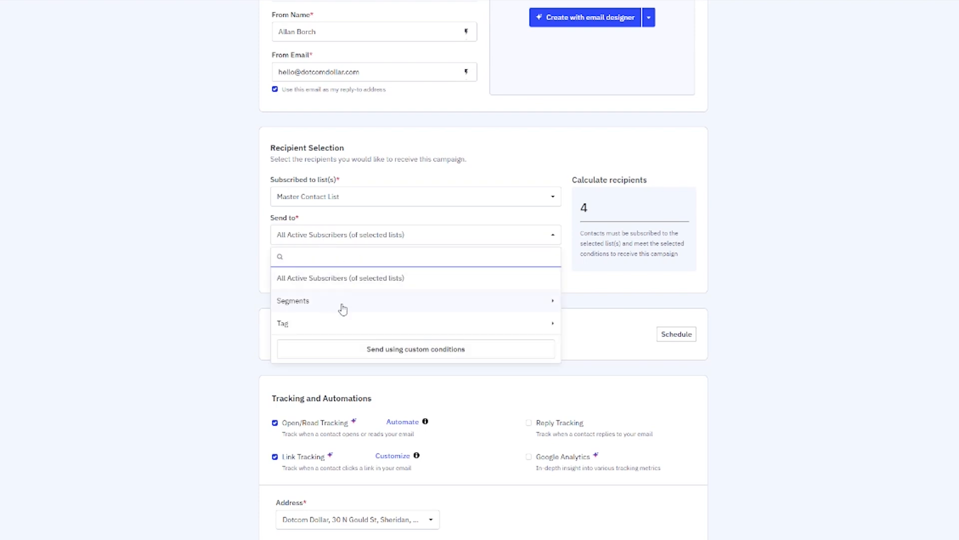
{"action": "left_click", "coordinate": [549, 302]}
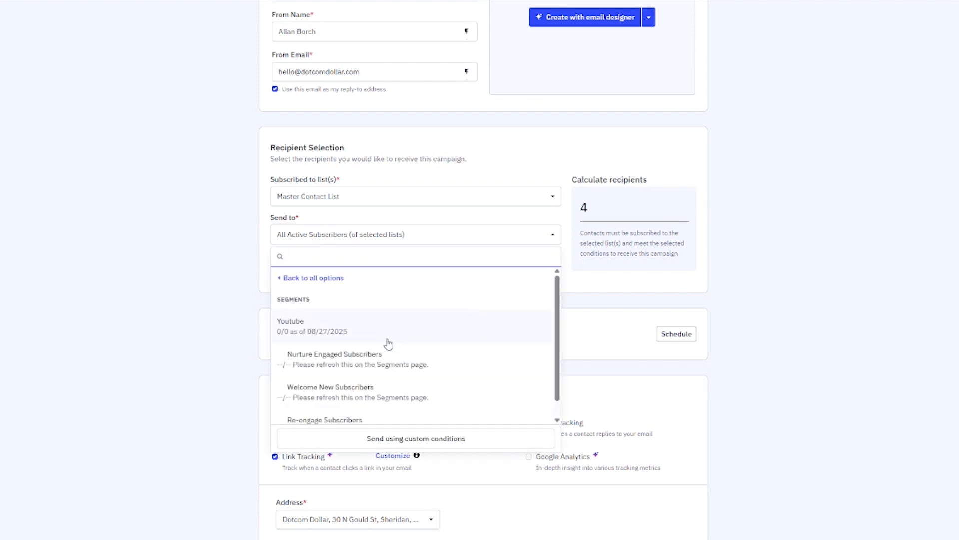
{"action": "scroll", "coordinate": [388, 344], "scroll_direction": "down", "scroll_amount": 1}
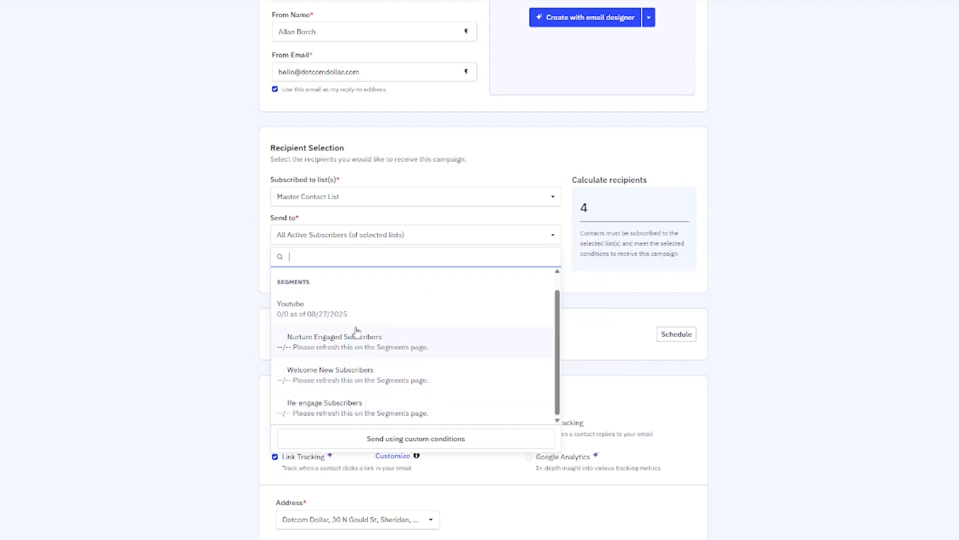
{"action": "scroll", "coordinate": [360, 325], "scroll_direction": "up", "scroll_amount": 1}
{"action": "left_click", "coordinate": [277, 277]}
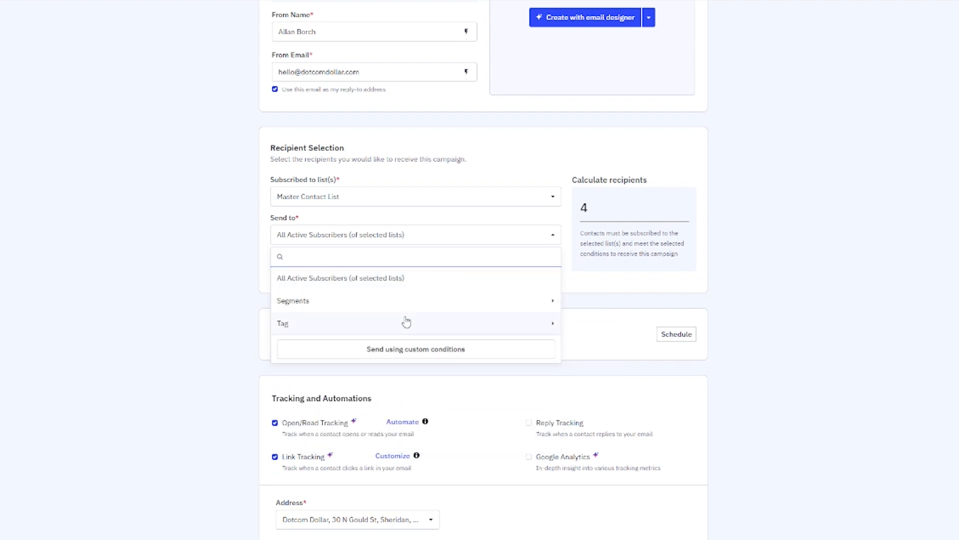
{"action": "left_click", "coordinate": [537, 325]}
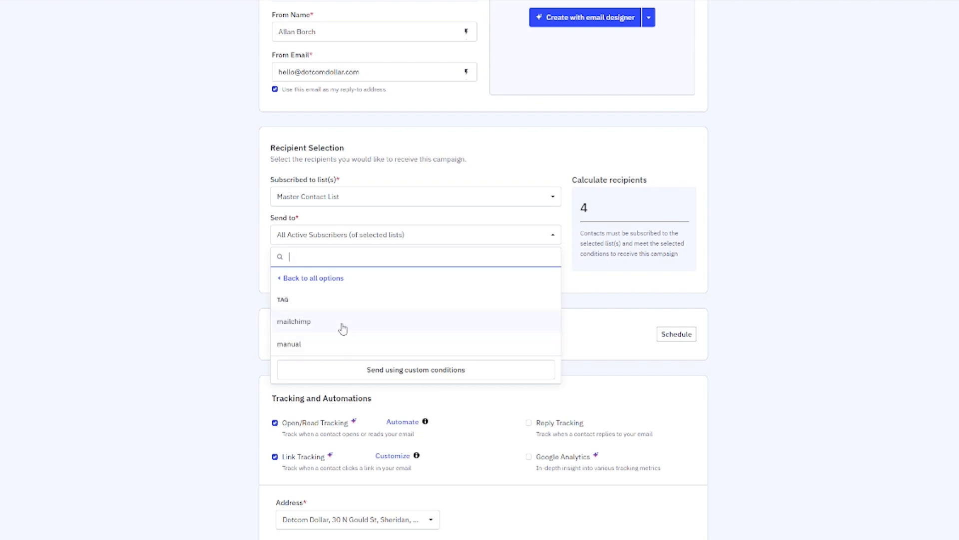
{"action": "left_click", "coordinate": [284, 282]}
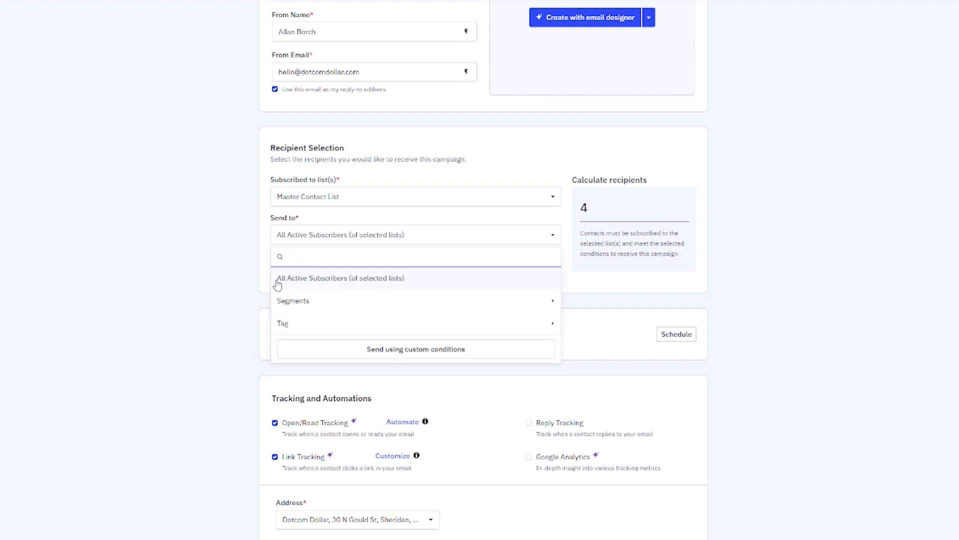
{"action": "left_click", "coordinate": [302, 281]}
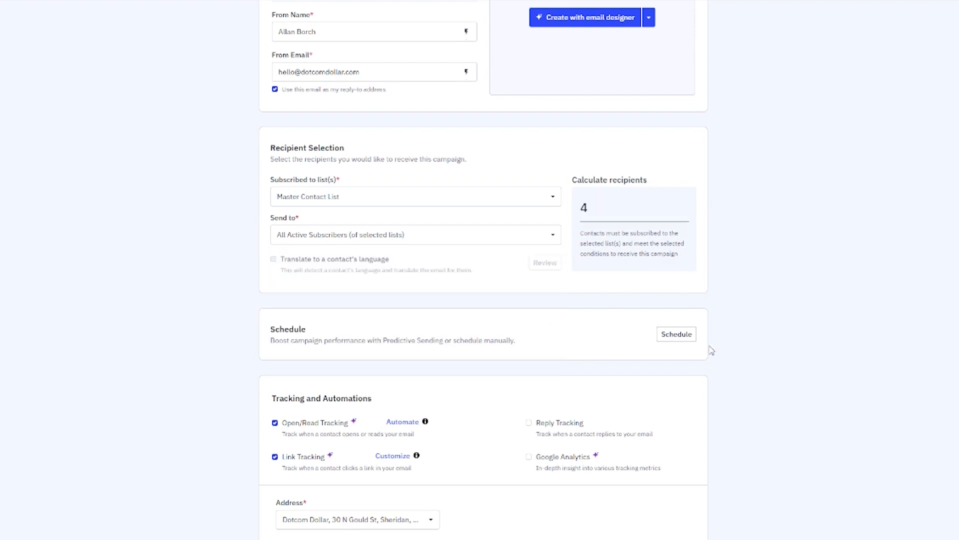
{"action": "left_click", "coordinate": [676, 334]}
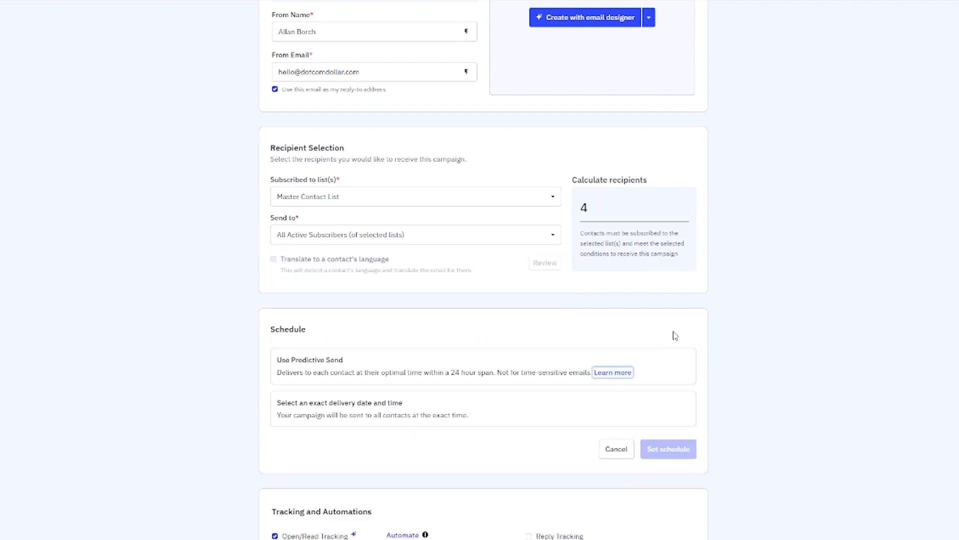
{"action": "scroll", "coordinate": [321, 377], "scroll_direction": "down", "scroll_amount": 2}
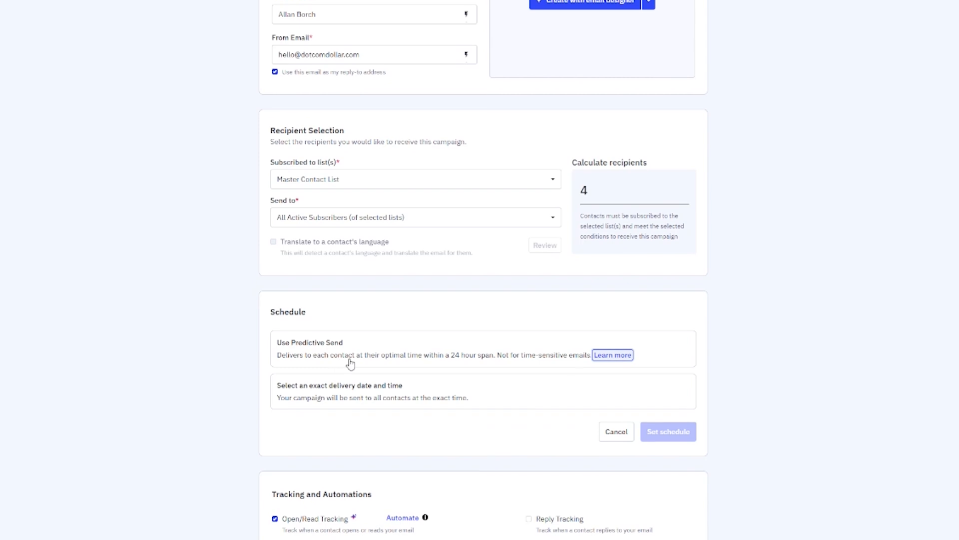
{"action": "scroll", "coordinate": [523, 325], "scroll_direction": "down", "scroll_amount": 1}
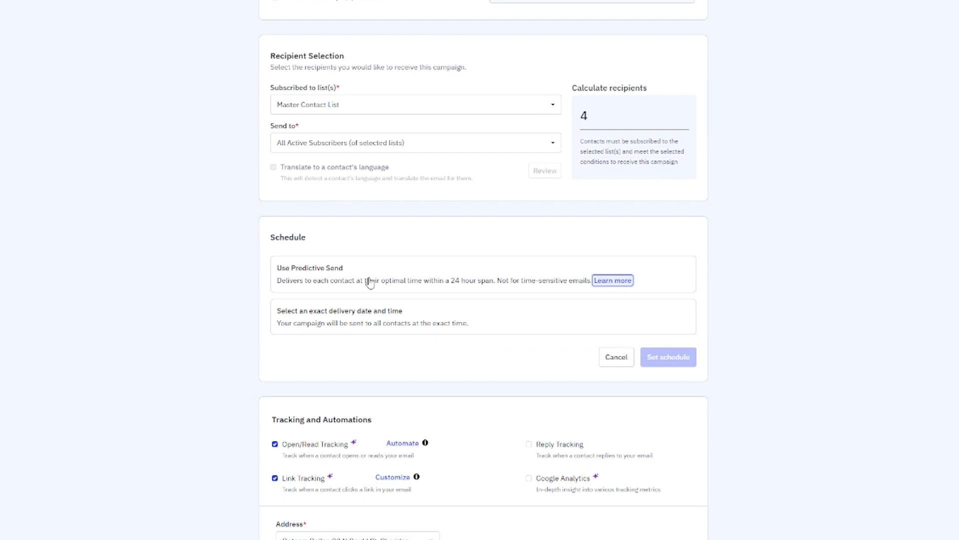
{"action": "left_click", "coordinate": [387, 291]}
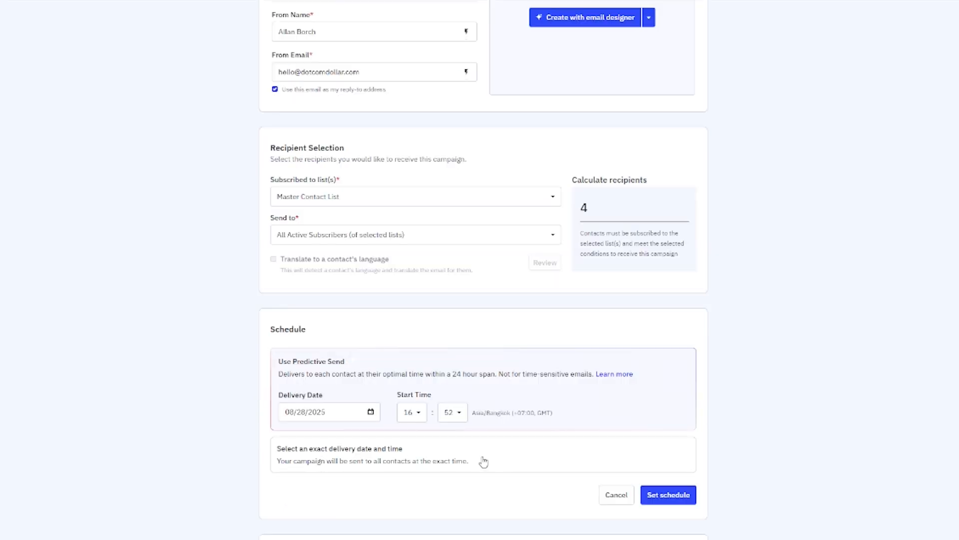
{"action": "left_click", "coordinate": [483, 462]}
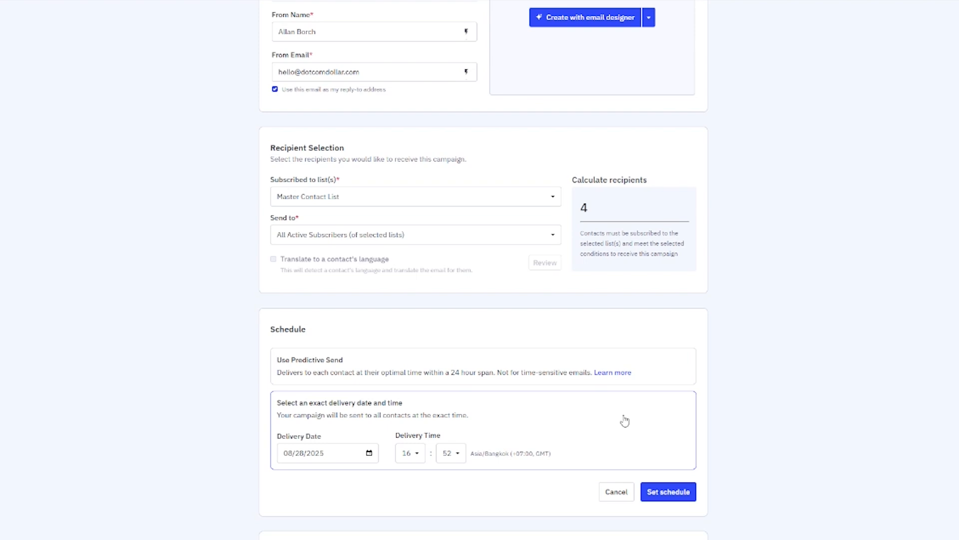
{"action": "left_click", "coordinate": [616, 492]}
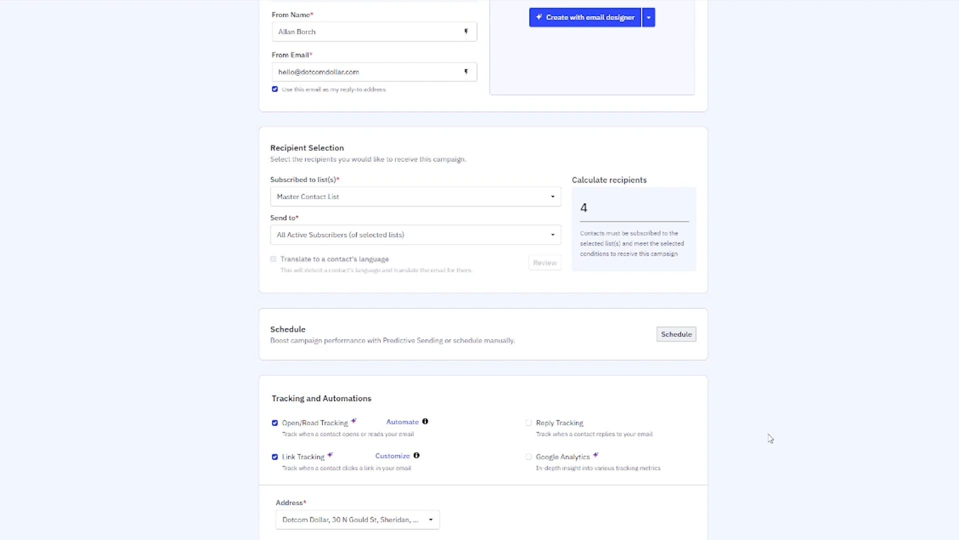
Save the Newsletter #1 draft, reopen it, and show the Text Only and HTML builder options
{"action": "scroll", "coordinate": [791, 423], "scroll_direction": "up", "scroll_amount": 3}
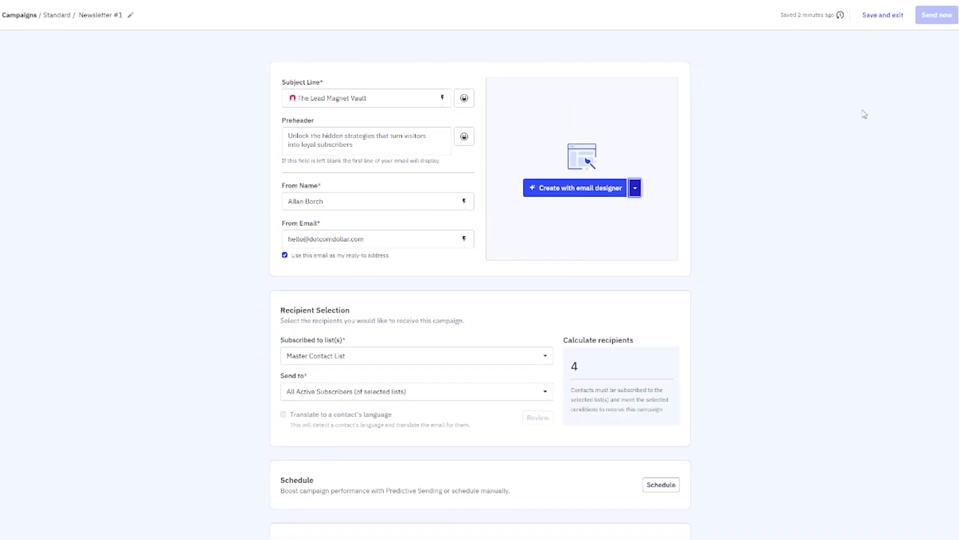
{"action": "left_click", "coordinate": [879, 23]}
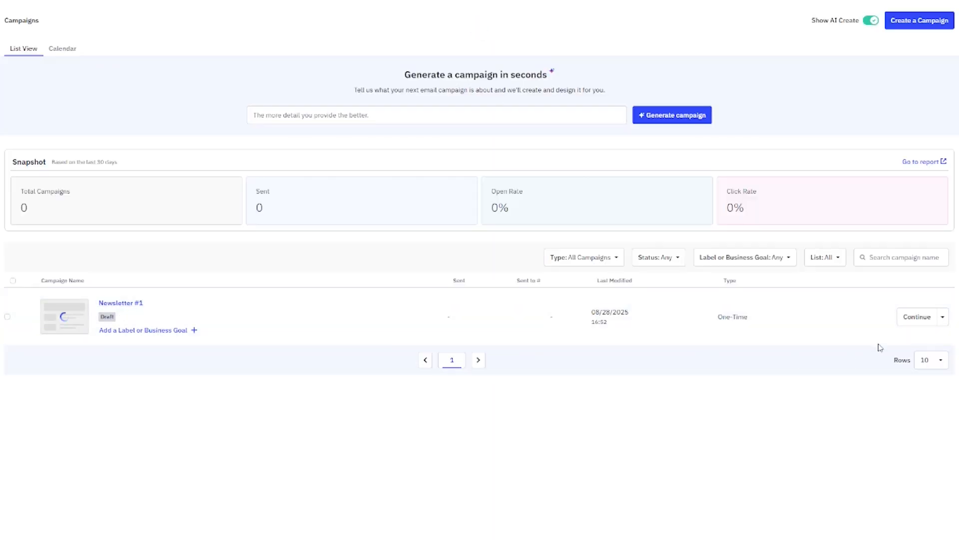
{"action": "left_click", "coordinate": [916, 318]}
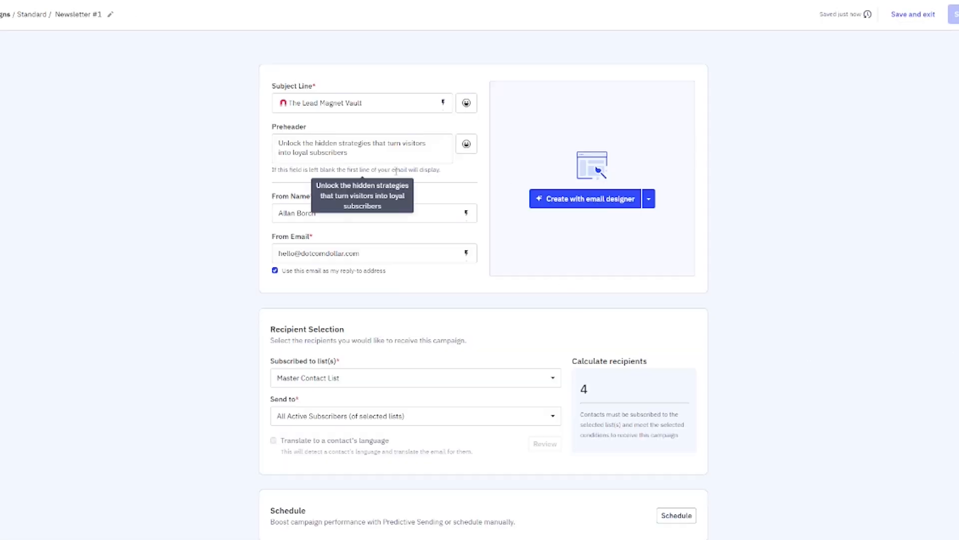
{"action": "left_click", "coordinate": [649, 199]}
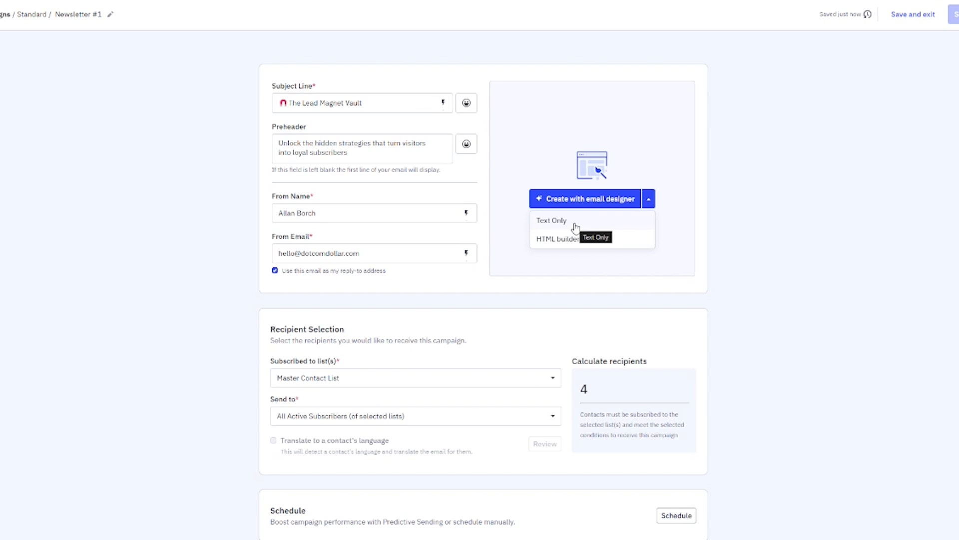
Pick the Weekly Newsletter template from the gallery and edit it manually in the email designer
{"action": "left_click", "coordinate": [612, 203]}
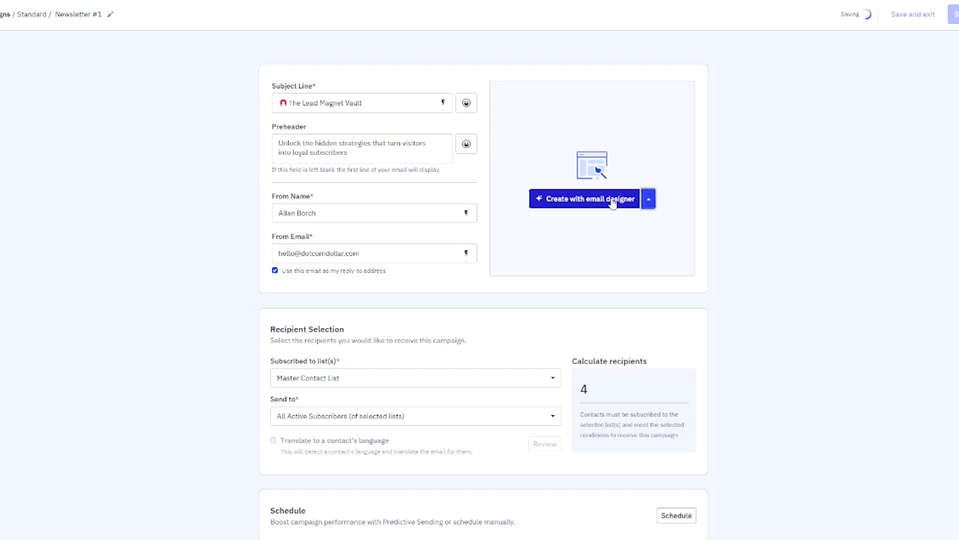
{"action": "mouse_move", "coordinate": [127, 237]}
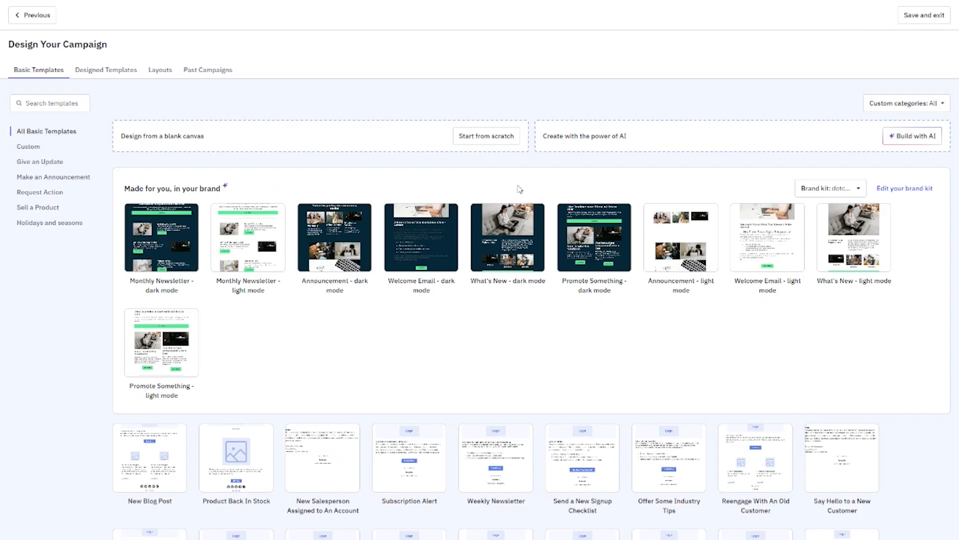
{"action": "mouse_move", "coordinate": [150, 328]}
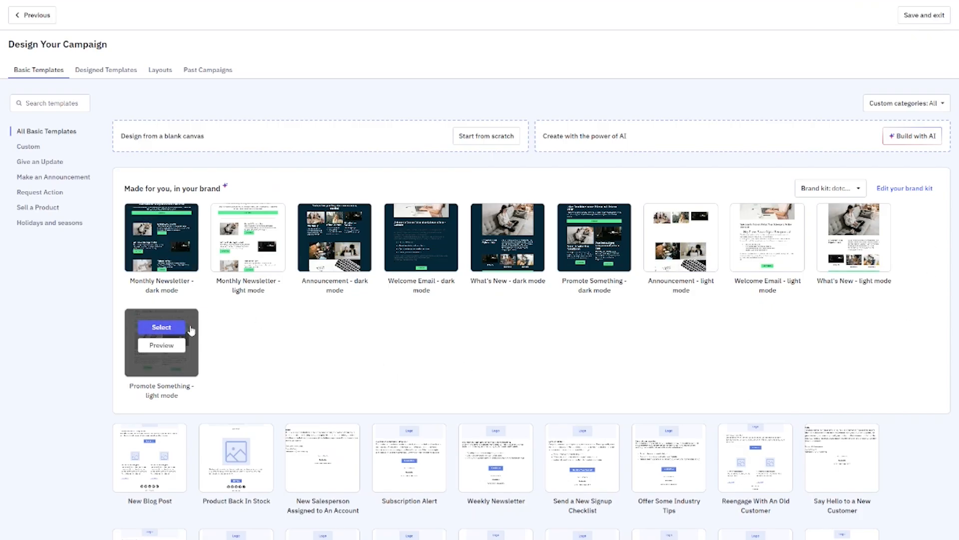
{"action": "mouse_move", "coordinate": [531, 256]}
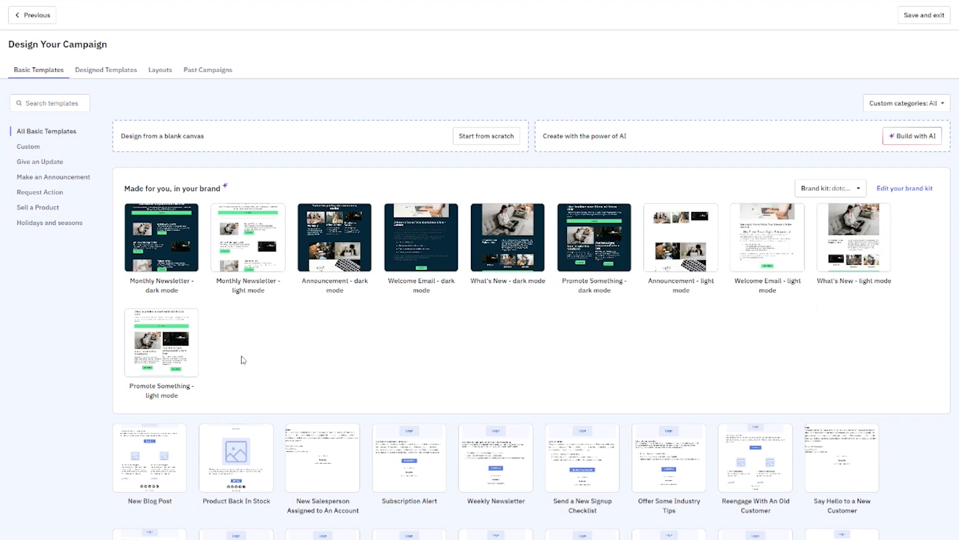
{"action": "scroll", "coordinate": [319, 357], "scroll_direction": "down", "scroll_amount": 4}
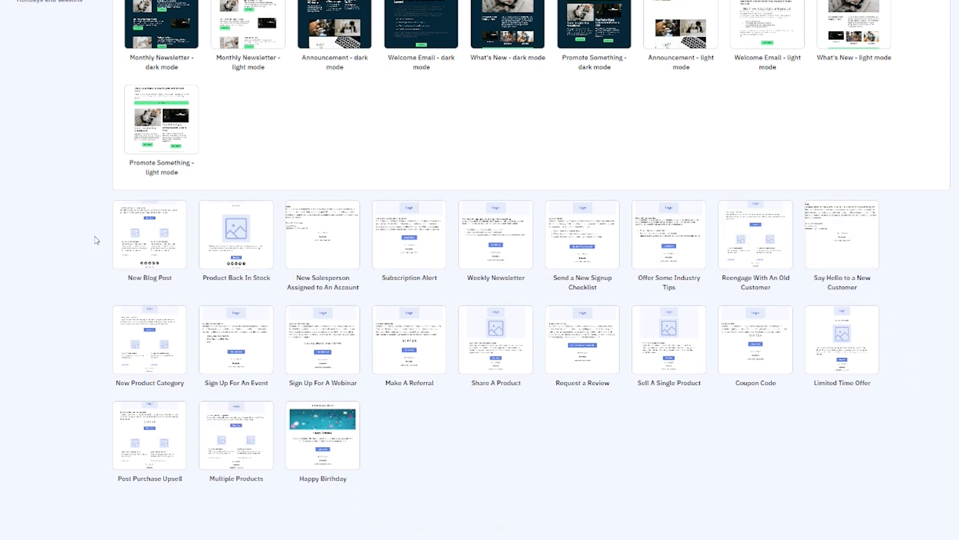
{"action": "scroll", "coordinate": [96, 240], "scroll_direction": "up", "scroll_amount": 5}
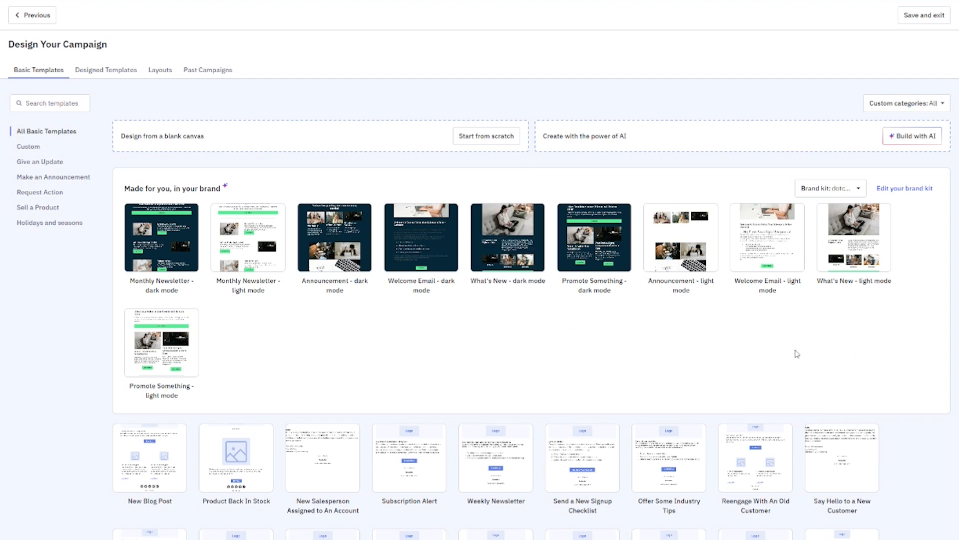
{"action": "mouse_move", "coordinate": [409, 437]}
{"action": "mouse_move", "coordinate": [516, 445]}
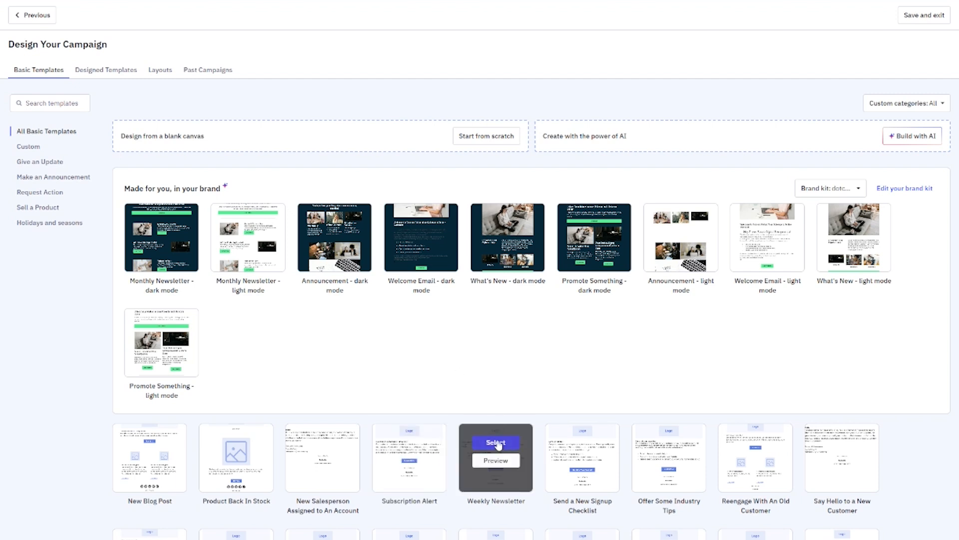
{"action": "left_click", "coordinate": [496, 443]}
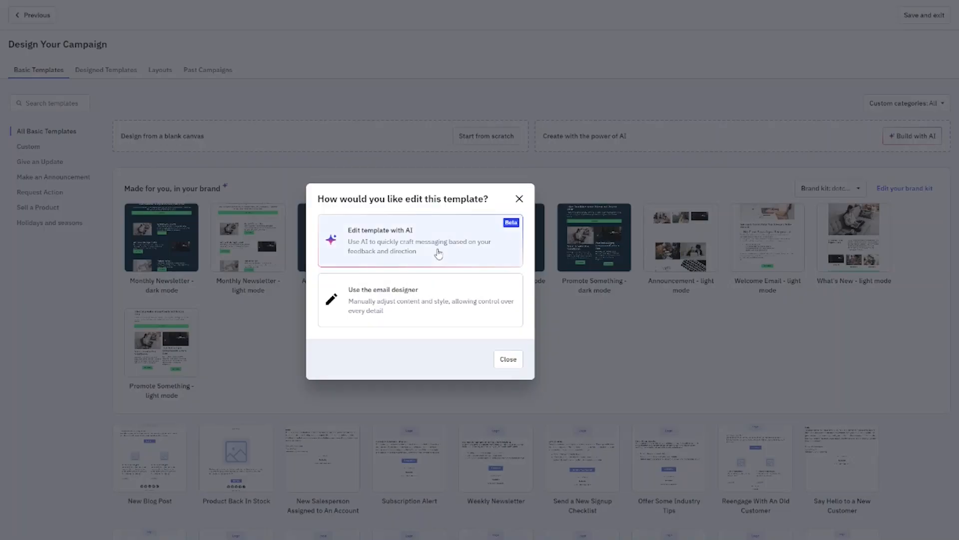
{"action": "left_click", "coordinate": [445, 304]}
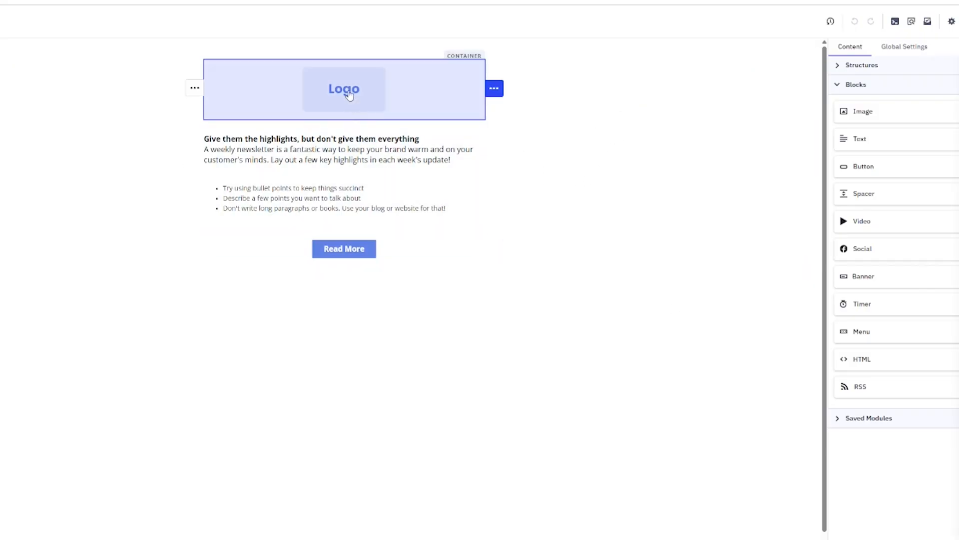
Replace the logo placeholder with the Ebook Cover image from Content Manager
{"action": "left_click", "coordinate": [348, 96]}
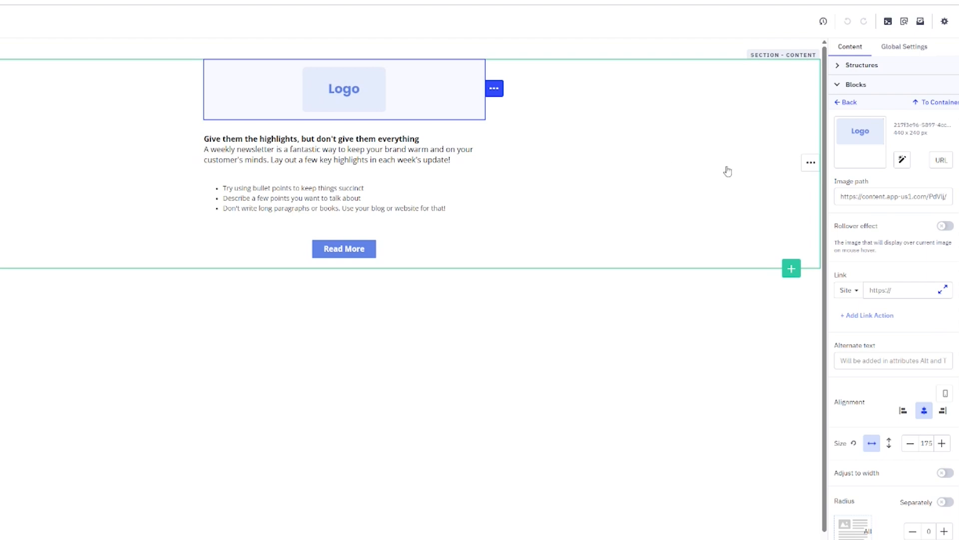
{"action": "left_click", "coordinate": [903, 160]}
{"action": "mouse_move", "coordinate": [433, 227]}
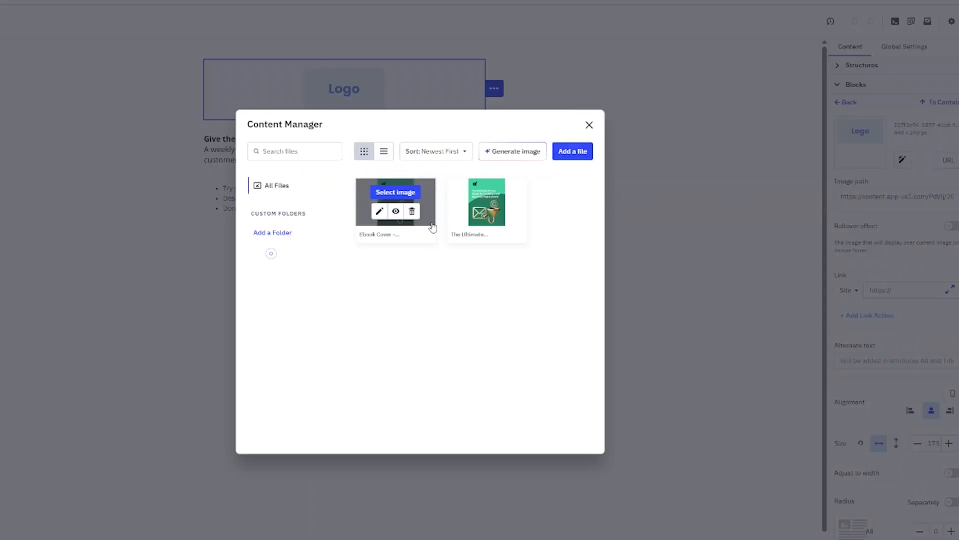
{"action": "left_click", "coordinate": [396, 192]}
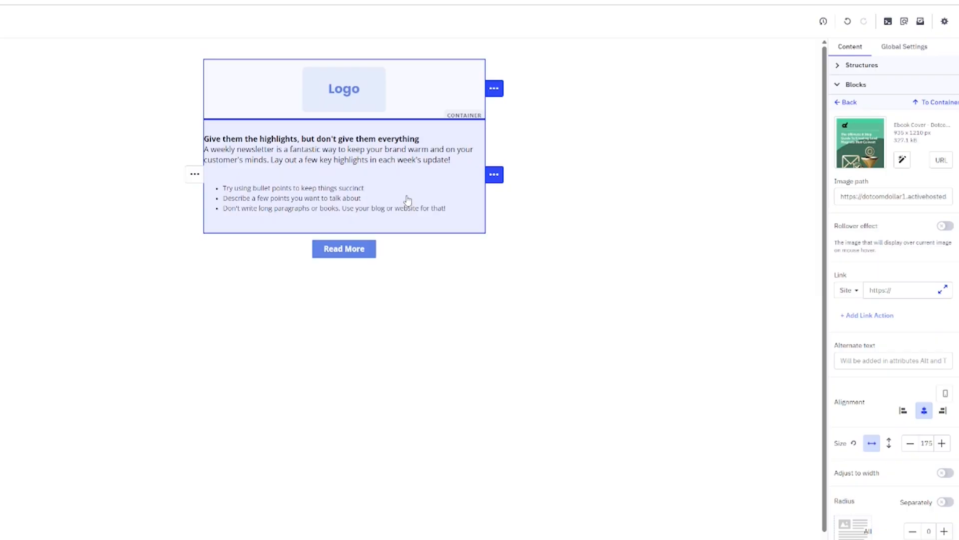
{"action": "left_click", "coordinate": [559, 344]}
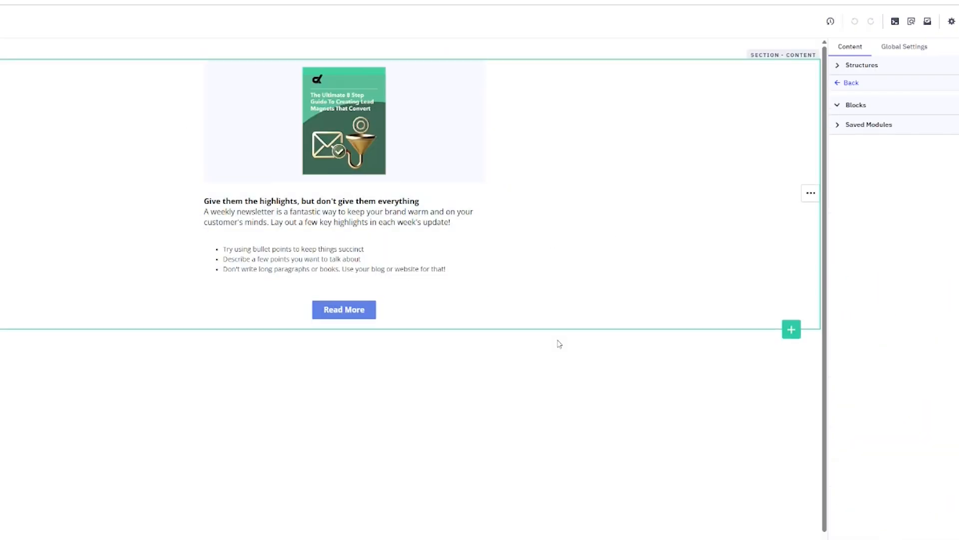
Change the heading to 'The Lead Magnet Vault' and the body to the visitors-into-loyal-customers tagline
{"action": "left_click", "coordinate": [427, 281]}
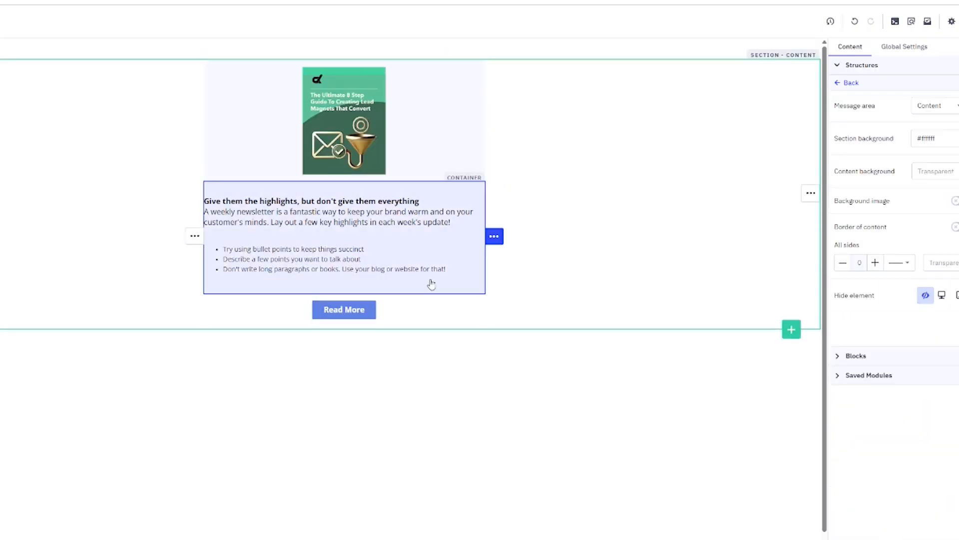
{"action": "double_click", "coordinate": [327, 224]}
{"action": "left_click", "coordinate": [355, 214]}
{"action": "double_click", "coordinate": [355, 213]}
{"action": "left_click", "coordinate": [322, 211]}
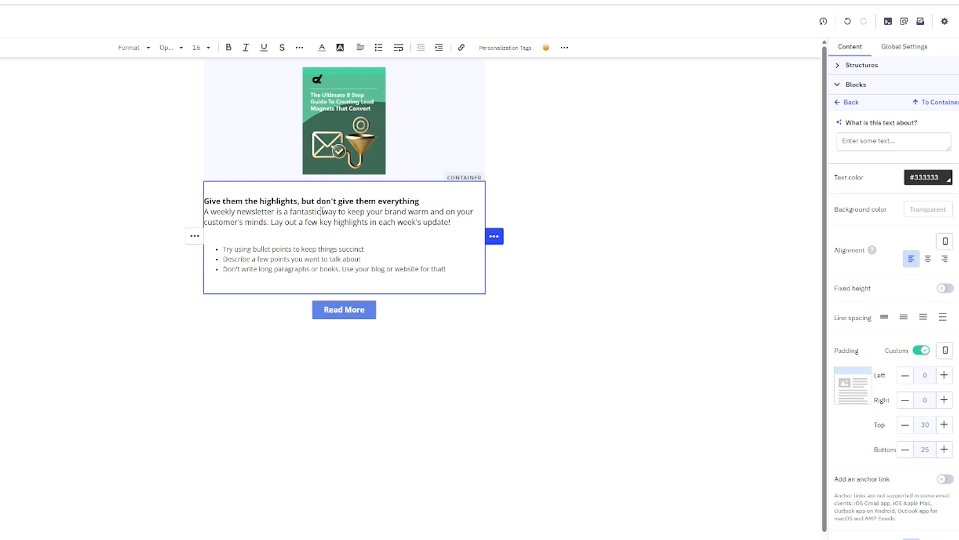
{"action": "left_click_drag", "start_coordinate": [420, 201], "coordinate": [204, 201]}
{"action": "type", "text": "The Lead Magnet Vault"}
{"action": "left_click_drag", "start_coordinate": [446, 270], "coordinate": [204, 212]}
{"action": "type", "text": "Unlock the hidden strategies that turn visitors into loyal customers."}
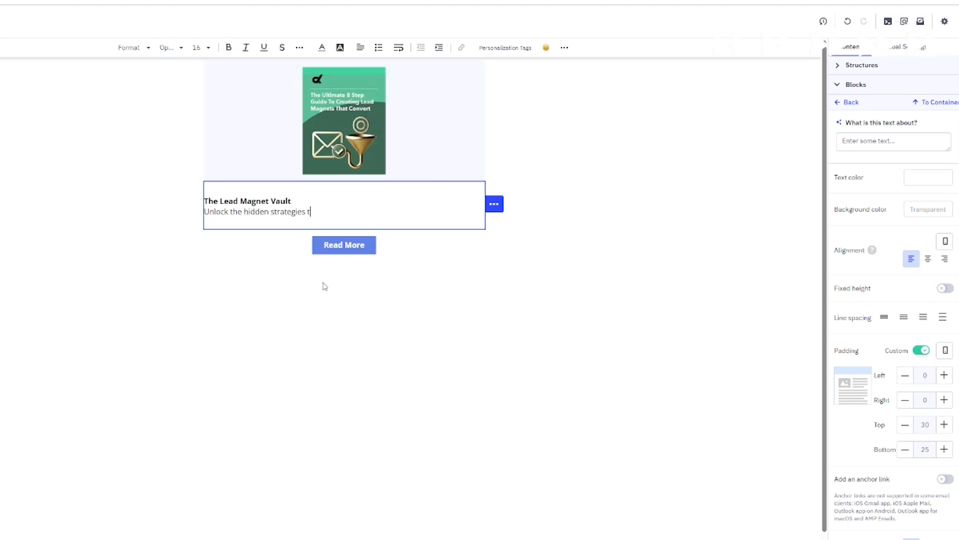
{"action": "left_click", "coordinate": [325, 286]}
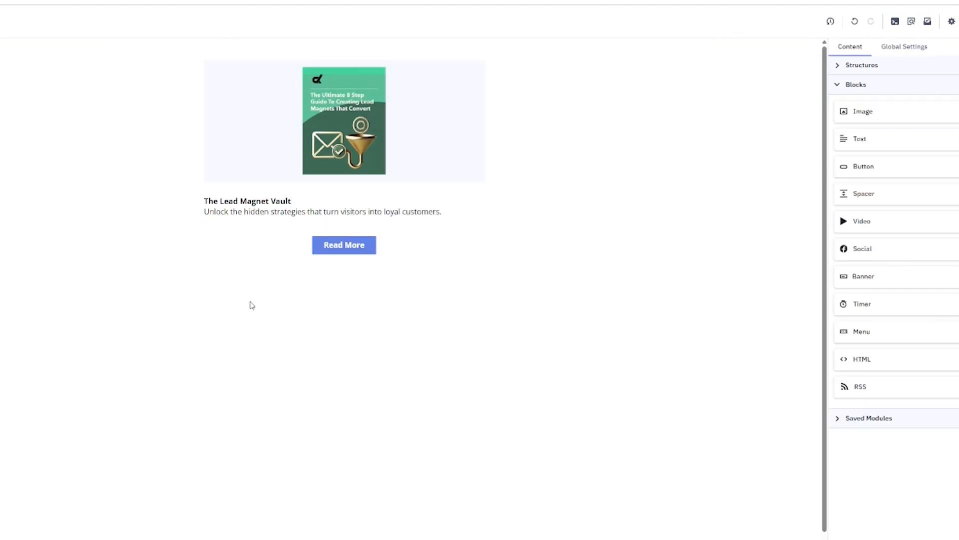
Relabel the button 'Check It Out!', make it the green brand colour, and save the design
{"action": "left_click", "coordinate": [357, 250]}
{"action": "left_click", "coordinate": [358, 250]}
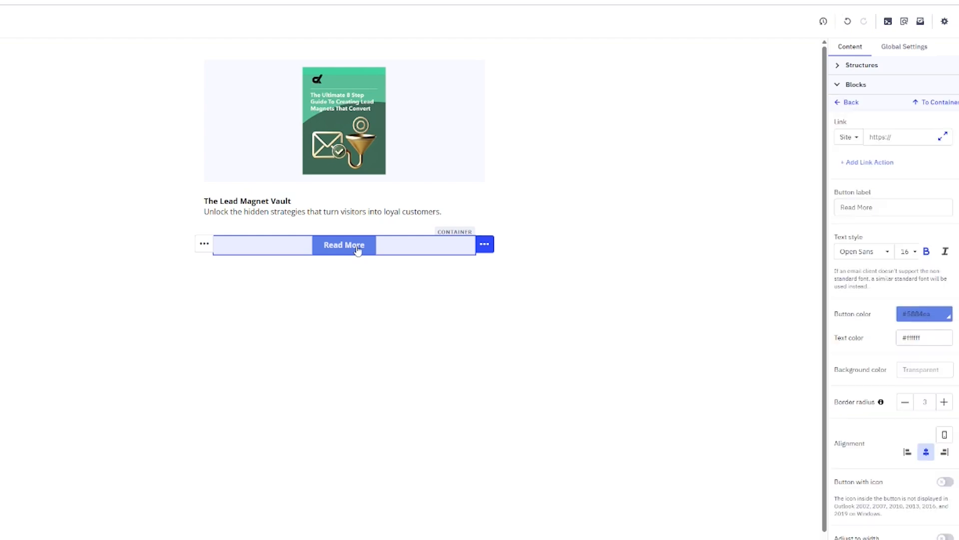
{"action": "triple_click", "coordinate": [841, 204]}
{"action": "type", "text": "Check It Out!"}
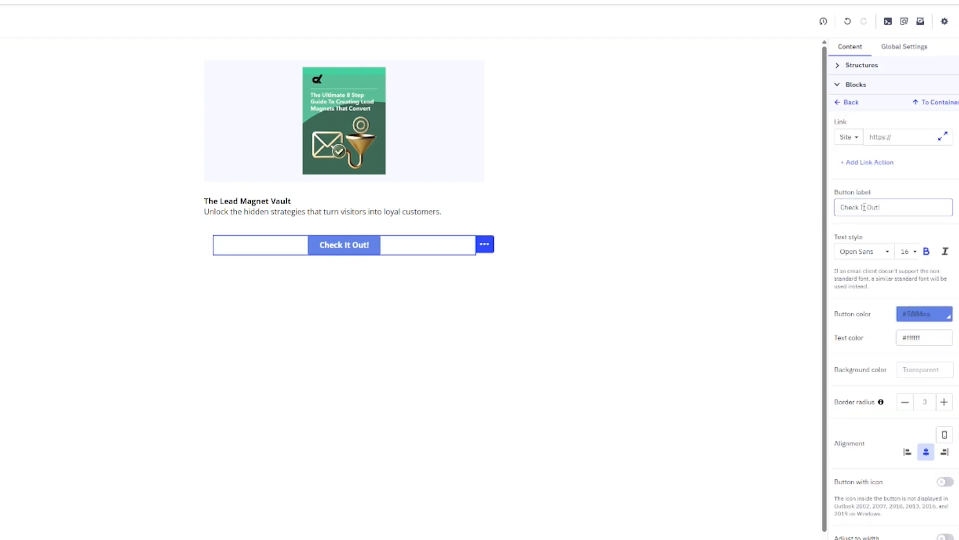
{"action": "left_click", "coordinate": [919, 313]}
{"action": "left_click", "coordinate": [951, 317]}
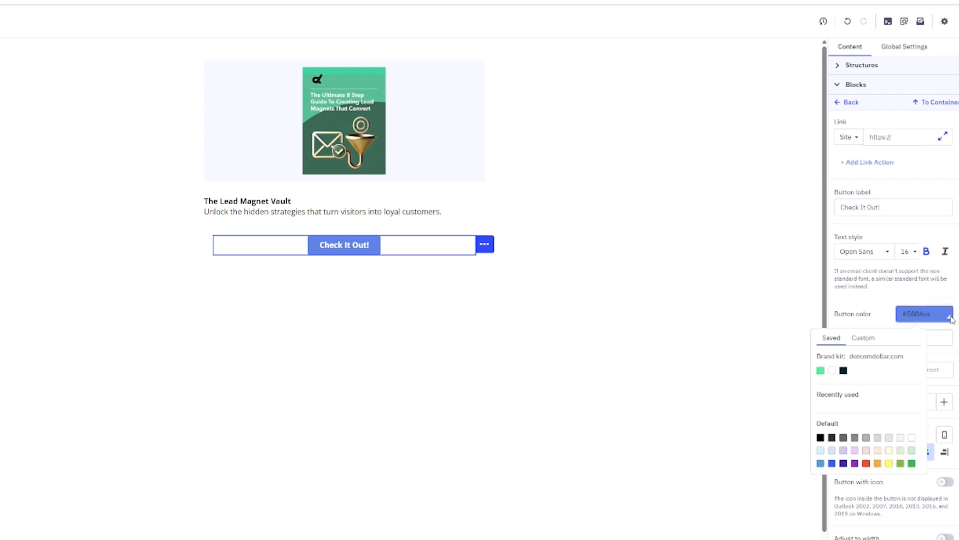
{"action": "left_click", "coordinate": [821, 371]}
{"action": "left_click", "coordinate": [703, 417]}
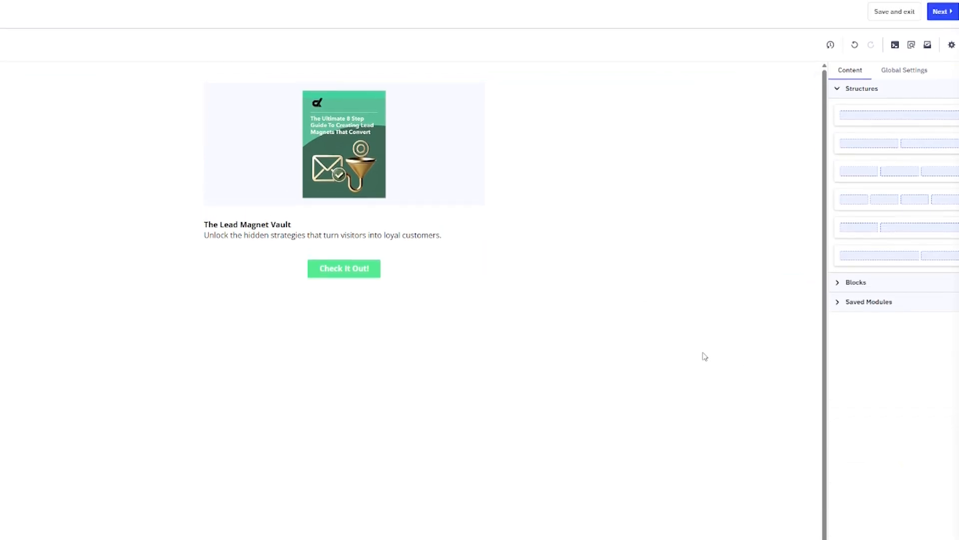
{"action": "left_click", "coordinate": [938, 14]}
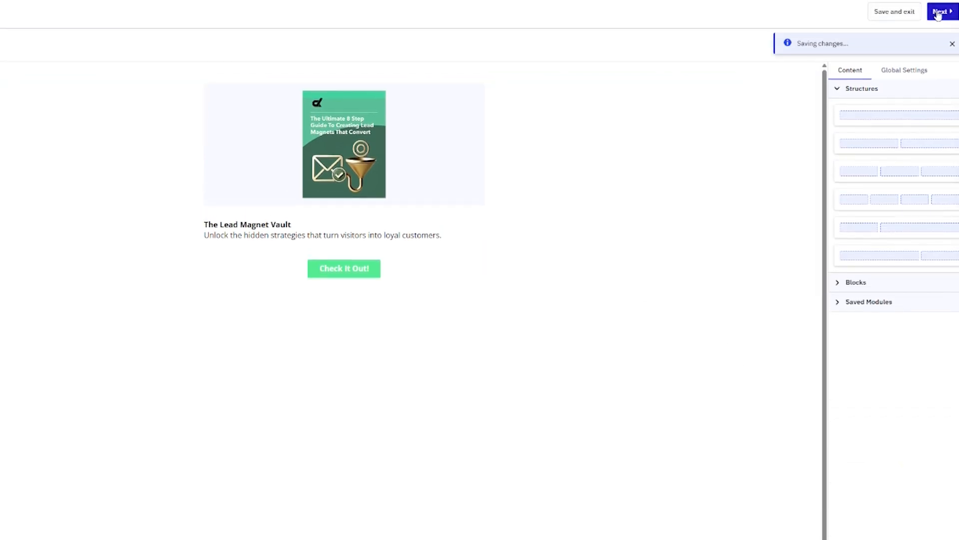
Send a test of 'The Lead Magnet Vault' email to the test address
{"action": "mouse_move", "coordinate": [637, 214]}
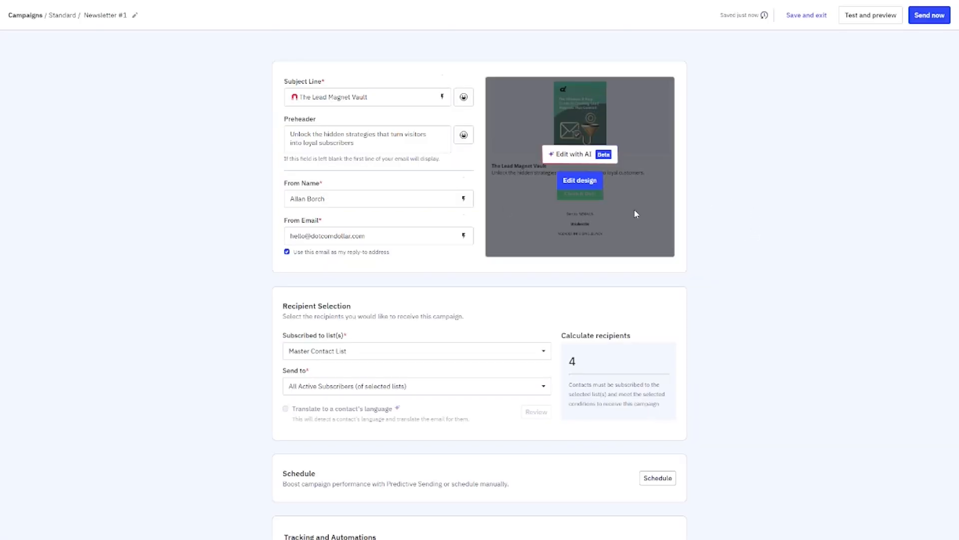
{"action": "scroll", "coordinate": [804, 362], "scroll_direction": "down", "scroll_amount": 3}
{"action": "scroll", "coordinate": [804, 363], "scroll_direction": "up", "scroll_amount": 3}
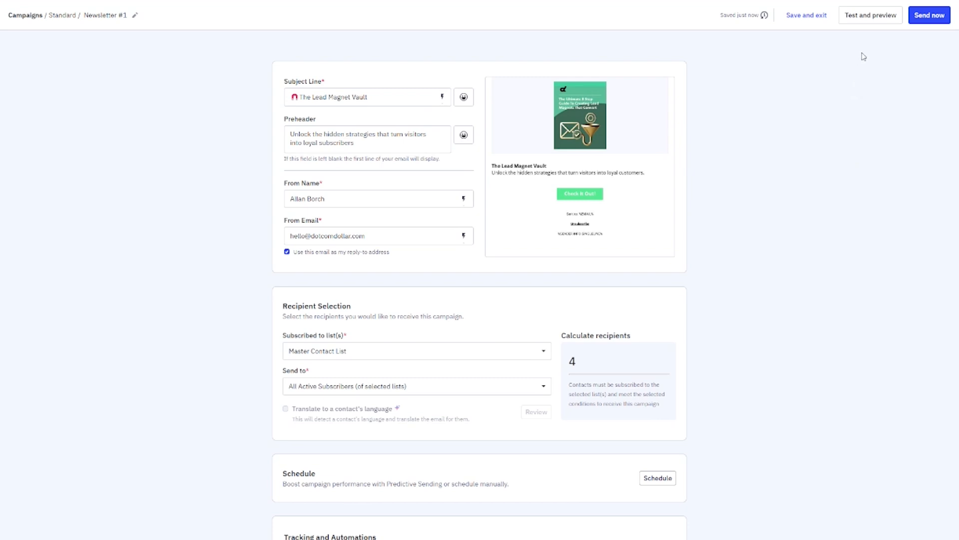
{"action": "left_click", "coordinate": [875, 17]}
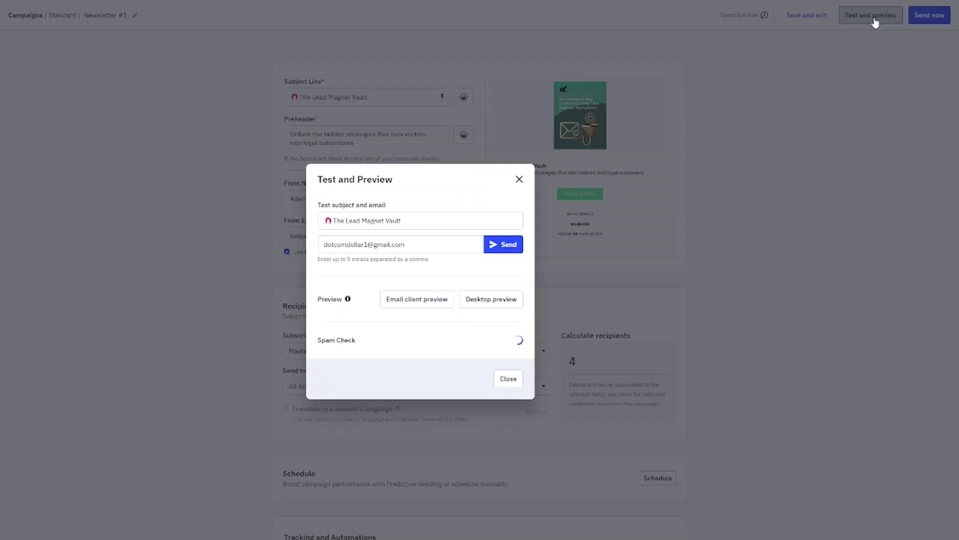
{"action": "left_click", "coordinate": [497, 250]}
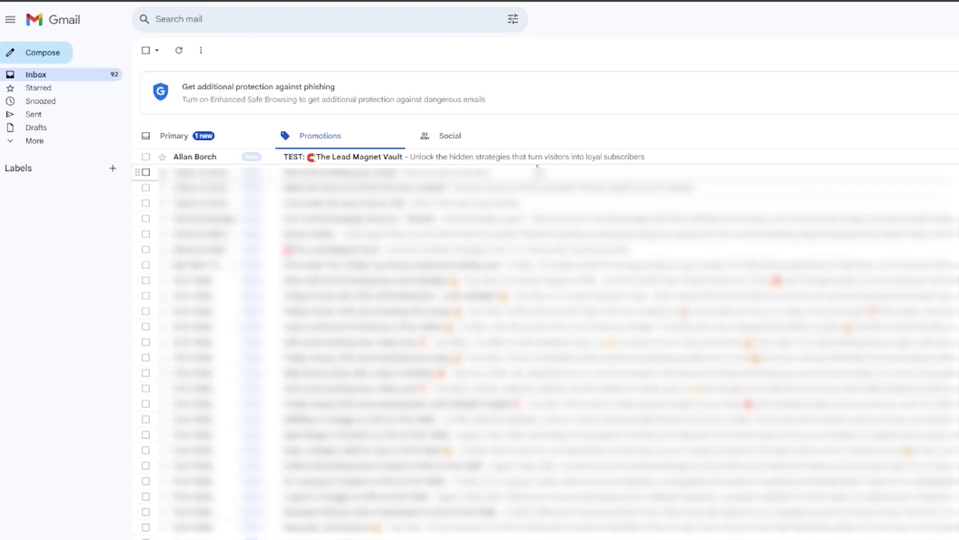
Open the 'TEST: The Lead Magnet Vault' email in Gmail's Promotions tab
{"action": "left_click", "coordinate": [343, 157]}
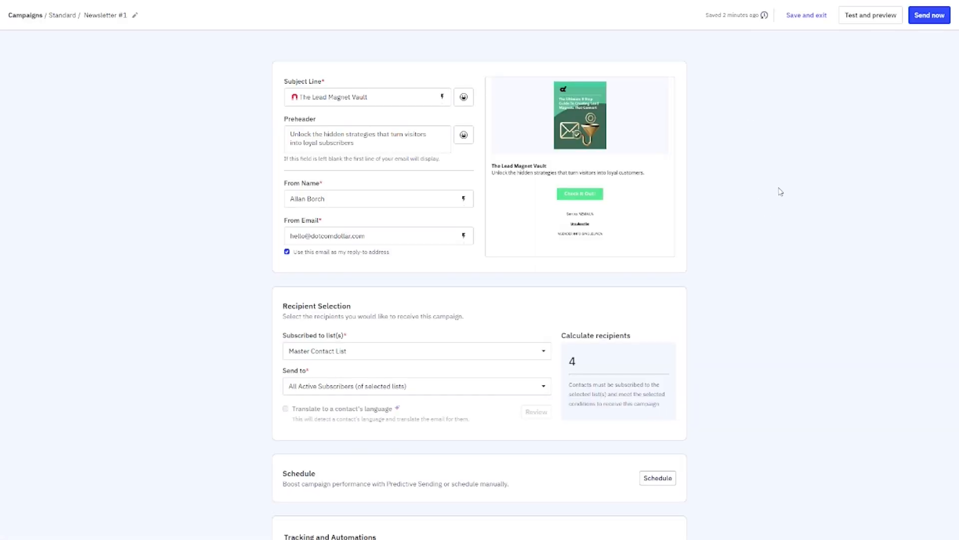
Send Newsletter #1 now to its 4 contacts and view the campaign report
{"action": "left_click", "coordinate": [923, 19]}
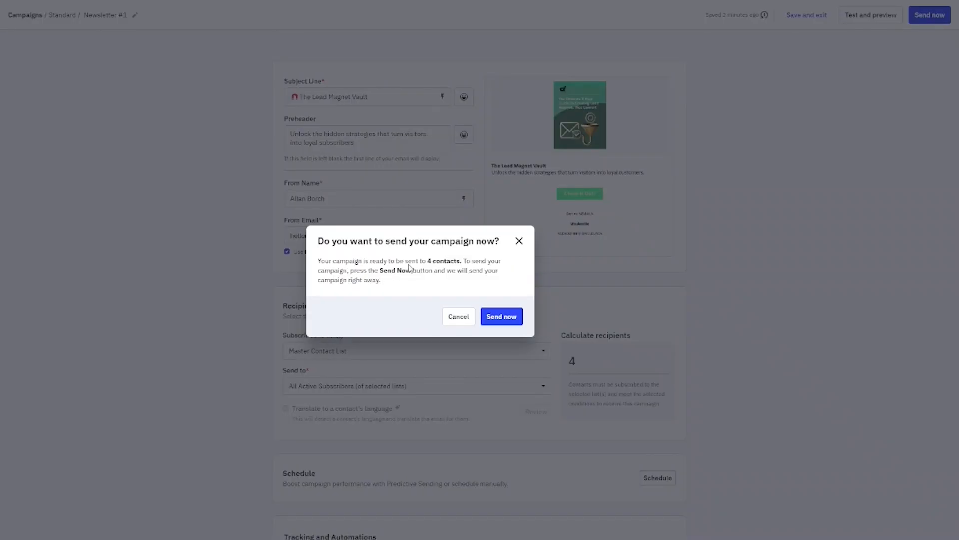
{"action": "left_click", "coordinate": [498, 319]}
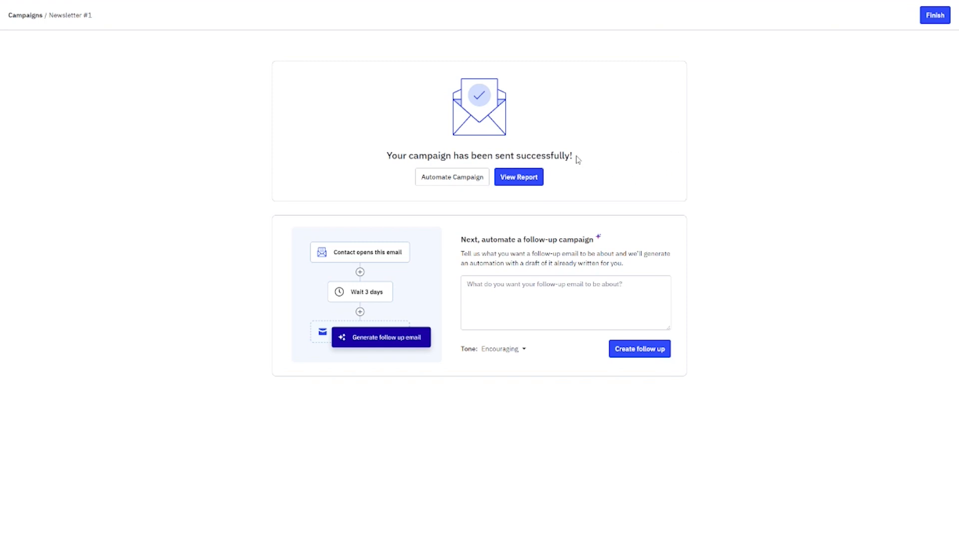
{"action": "left_click", "coordinate": [520, 177]}
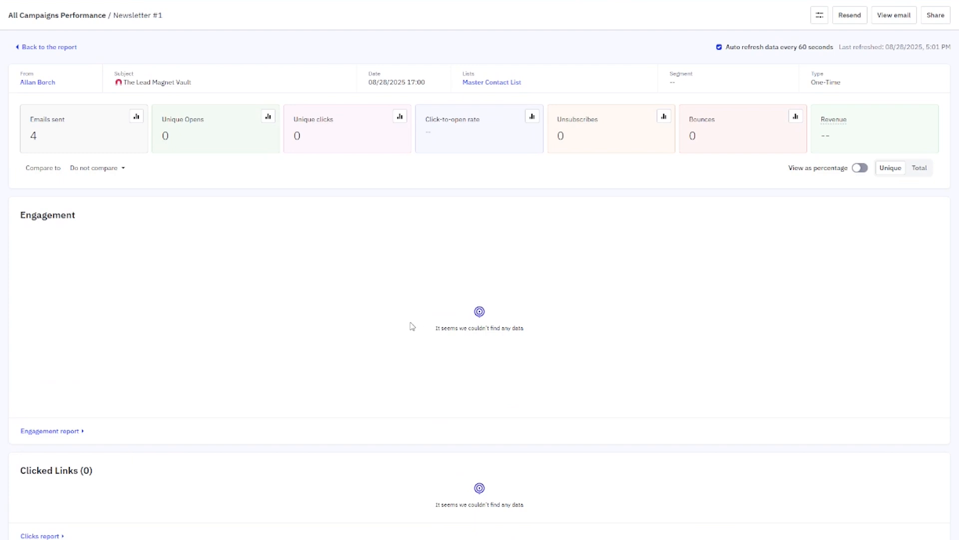
Scroll through the Newsletter #1 report, then return to the Welcome home page
{"action": "scroll", "coordinate": [430, 328], "scroll_direction": "down", "scroll_amount": 8}
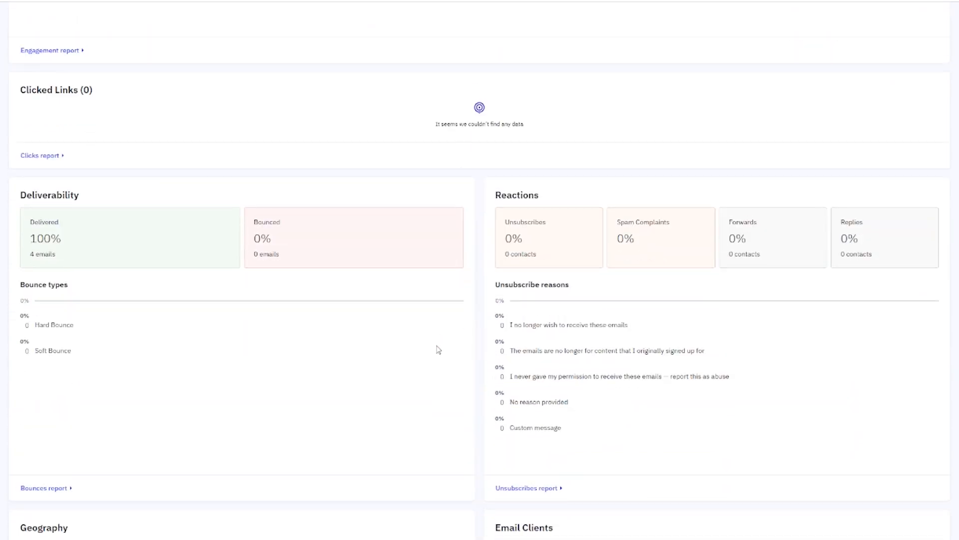
{"action": "scroll", "coordinate": [438, 349], "scroll_direction": "up", "scroll_amount": 8}
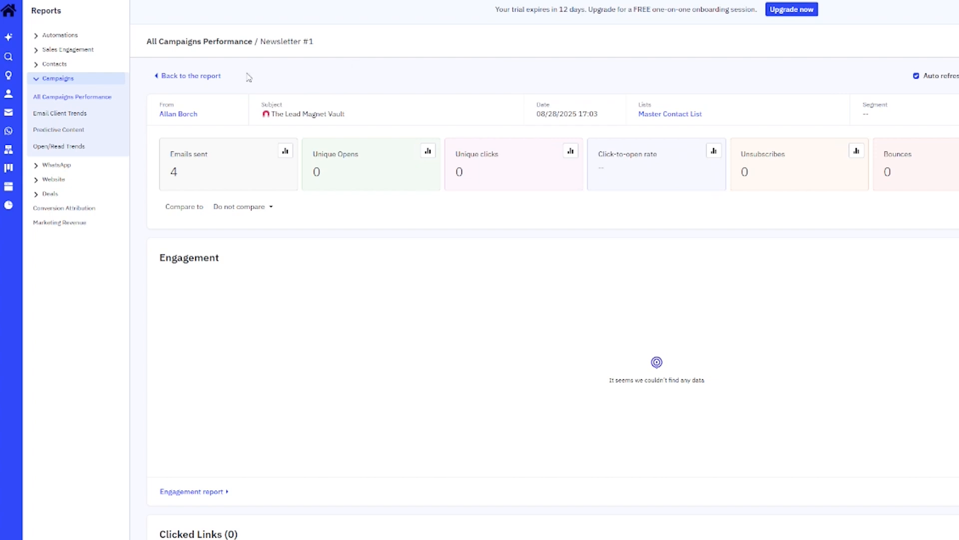
{"action": "left_click", "coordinate": [10, 12]}
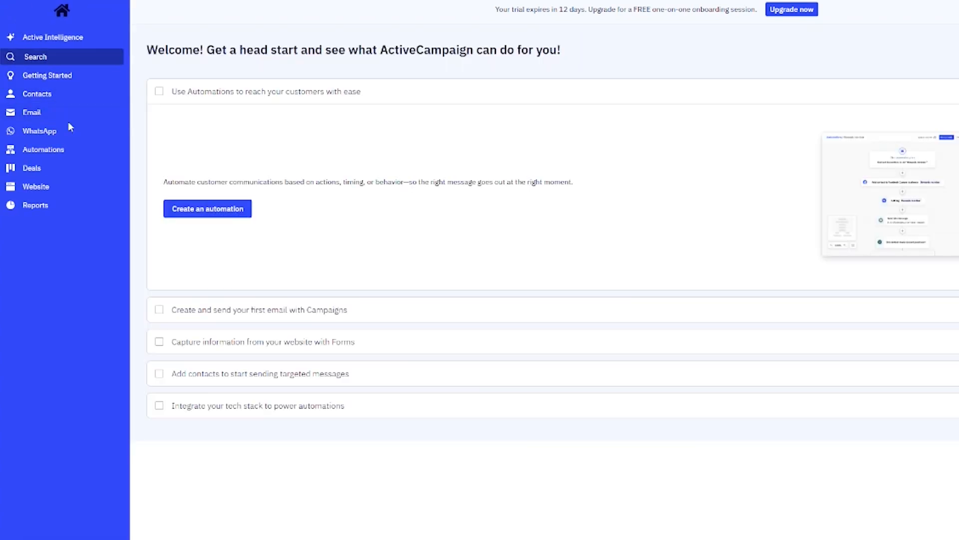
Create a new automation from the Welcome Series recipe, found by searching 'welcome'
{"action": "left_click", "coordinate": [59, 150]}
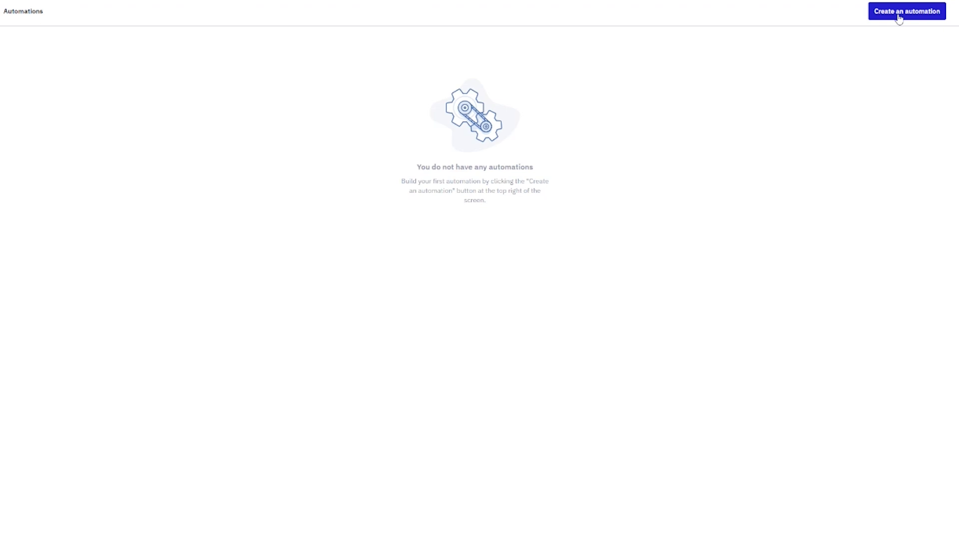
{"action": "left_click", "coordinate": [899, 16]}
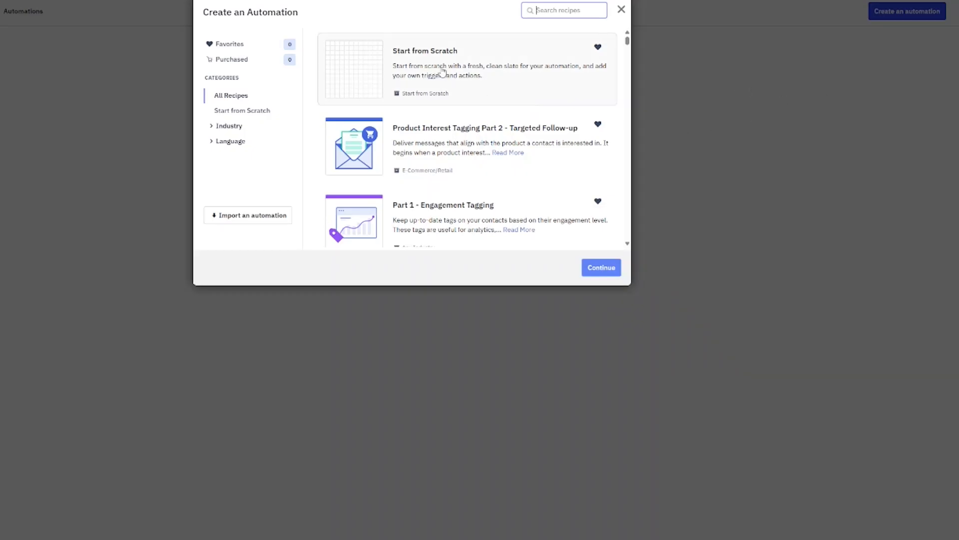
{"action": "scroll", "coordinate": [515, 112], "scroll_direction": "down", "scroll_amount": 10}
{"action": "scroll", "coordinate": [532, 133], "scroll_direction": "down", "scroll_amount": 15}
{"action": "scroll", "coordinate": [532, 132], "scroll_direction": "down", "scroll_amount": 12}
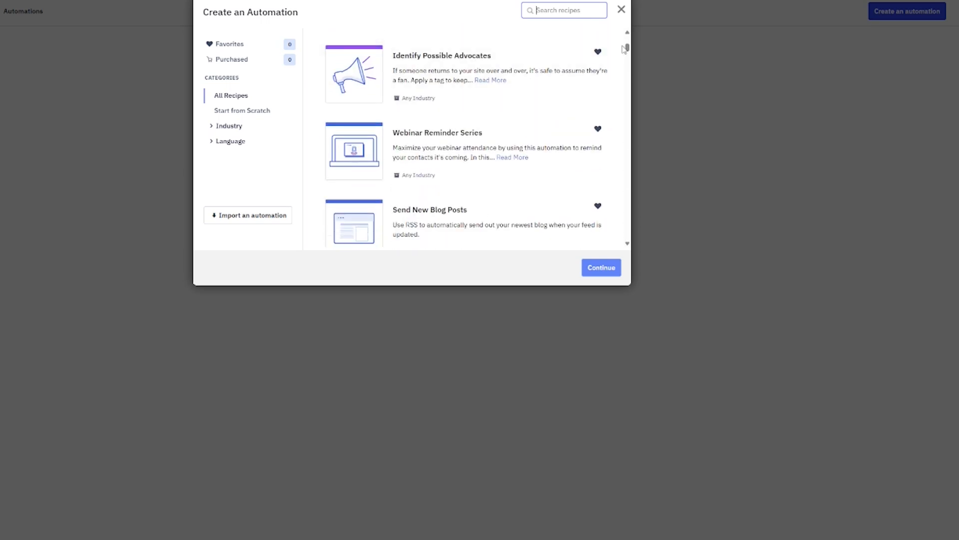
{"action": "left_click_drag", "start_coordinate": [627, 48], "coordinate": [628, 37]}
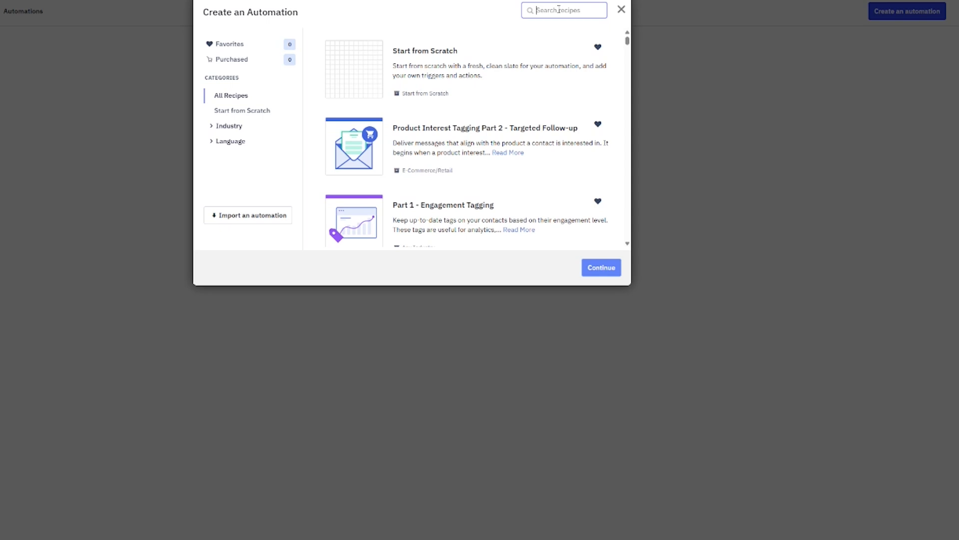
{"action": "type", "text": "welcome"}
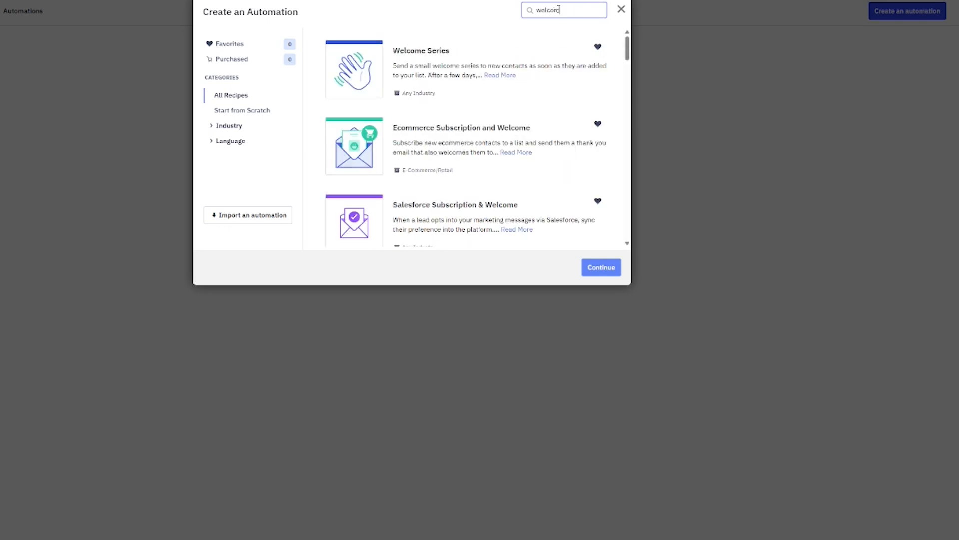
{"action": "left_click", "coordinate": [430, 73]}
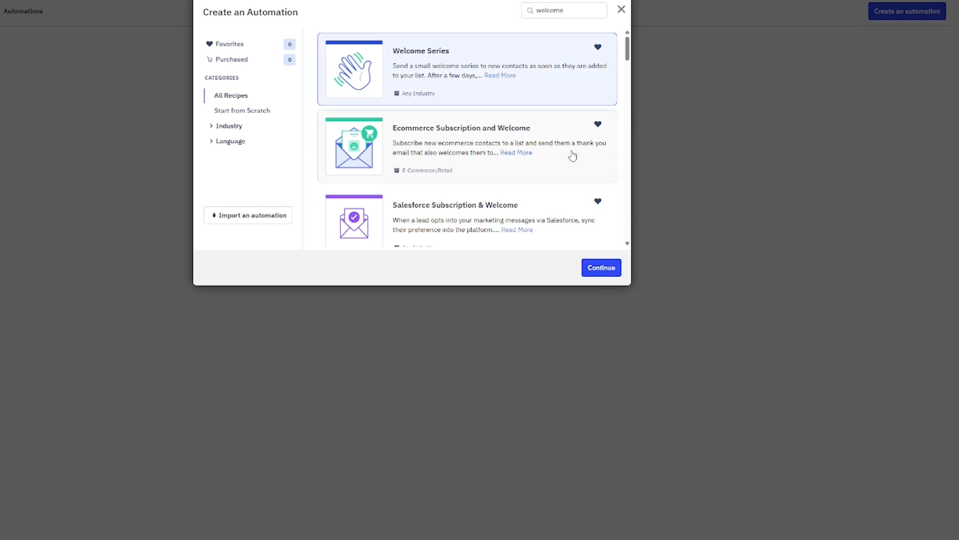
{"action": "left_click", "coordinate": [615, 274]}
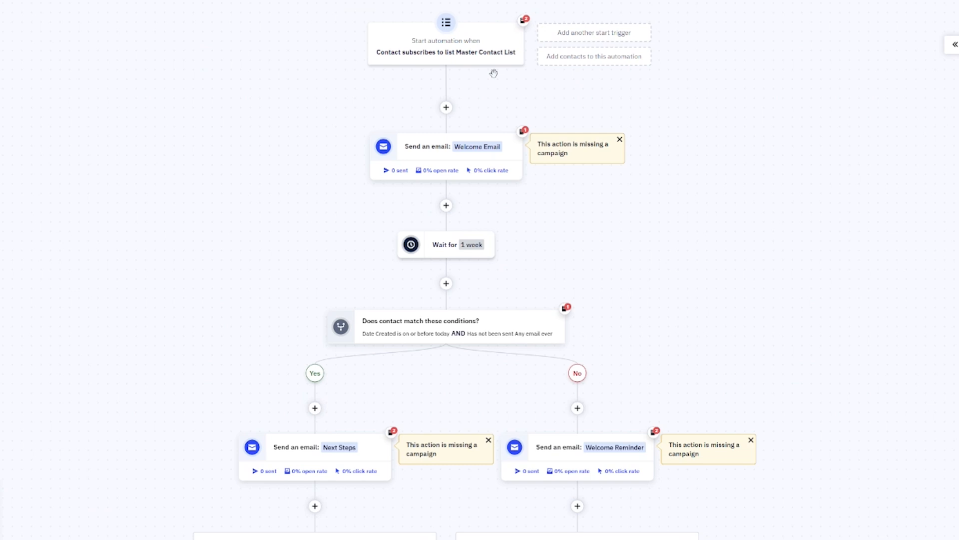
{"action": "mouse_move", "coordinate": [479, 136]}
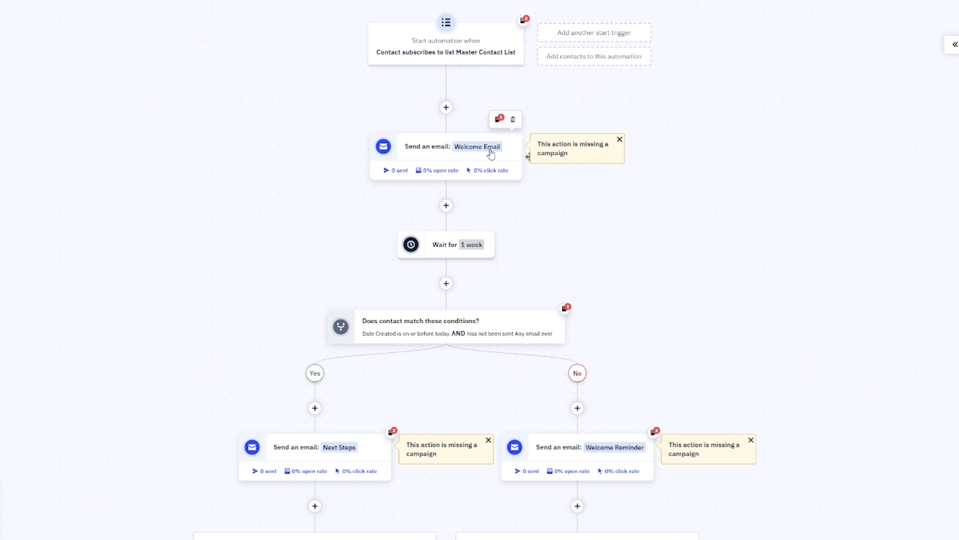
{"action": "mouse_move", "coordinate": [481, 252]}
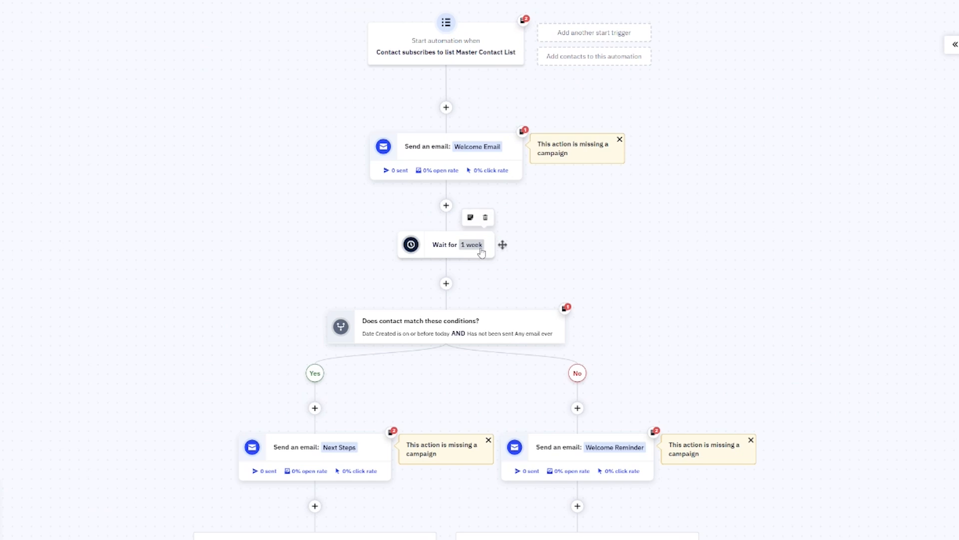
{"action": "mouse_move", "coordinate": [456, 333]}
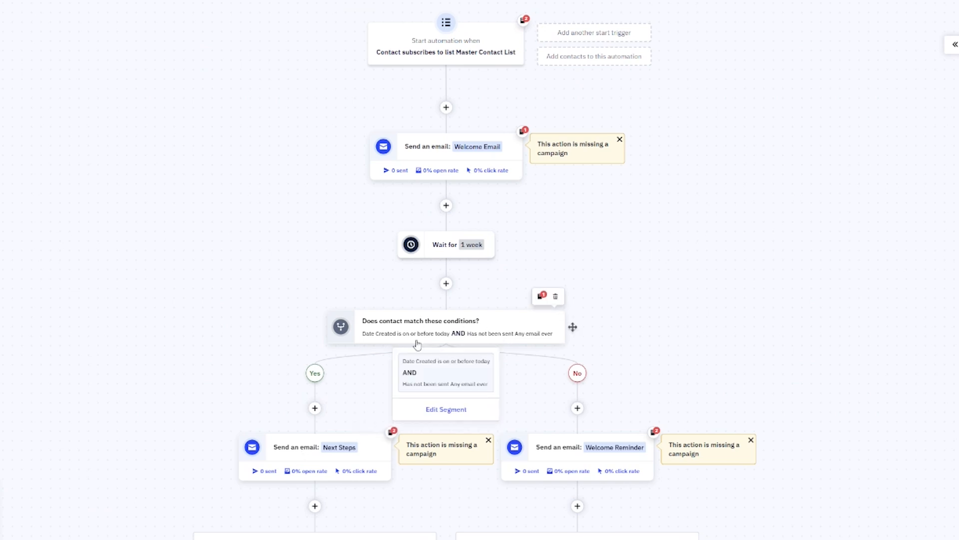
{"action": "scroll", "coordinate": [418, 345], "scroll_direction": "down", "scroll_amount": 2}
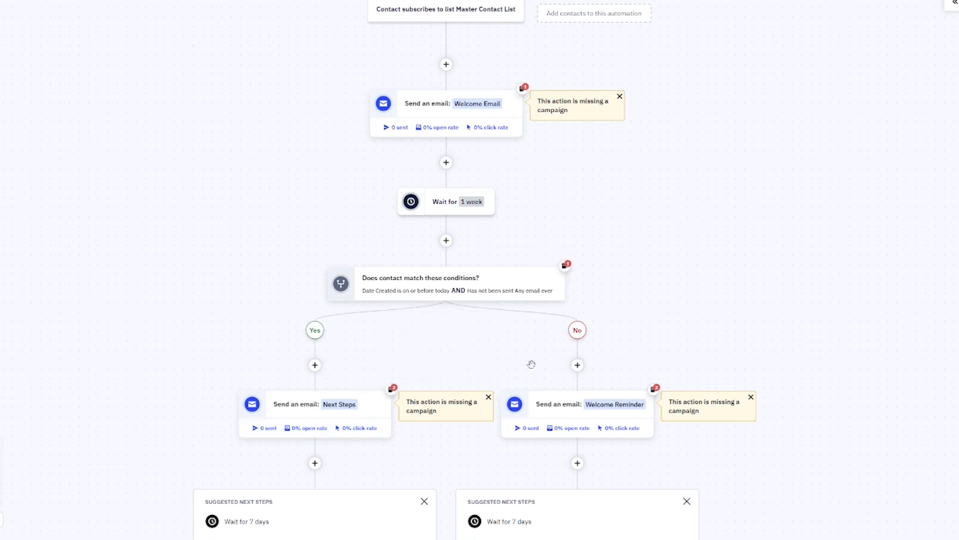
{"action": "mouse_move", "coordinate": [573, 412]}
{"action": "scroll", "coordinate": [737, 337], "scroll_direction": "down", "scroll_amount": 3}
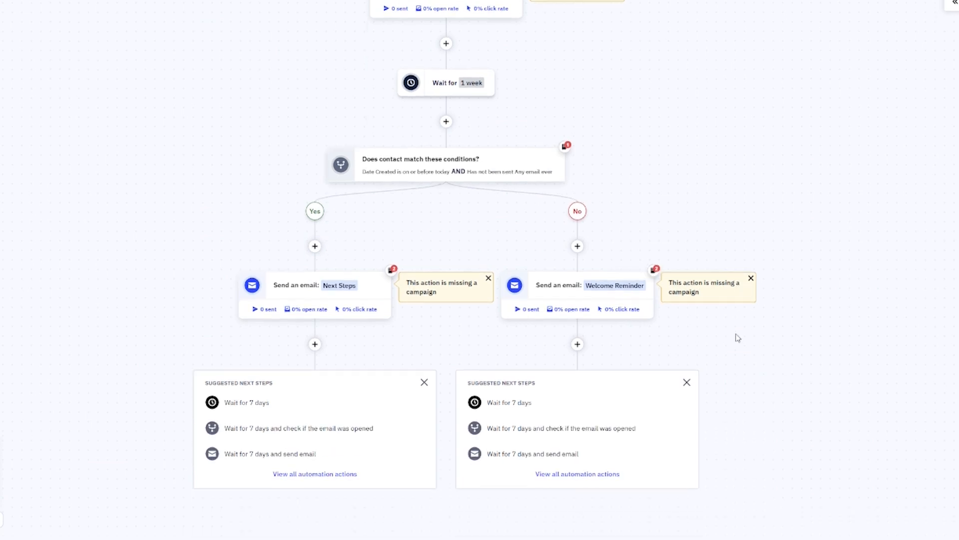
{"action": "scroll", "coordinate": [739, 338], "scroll_direction": "down", "scroll_amount": 1}
{"action": "scroll", "coordinate": [739, 338], "scroll_direction": "up", "scroll_amount": 1}
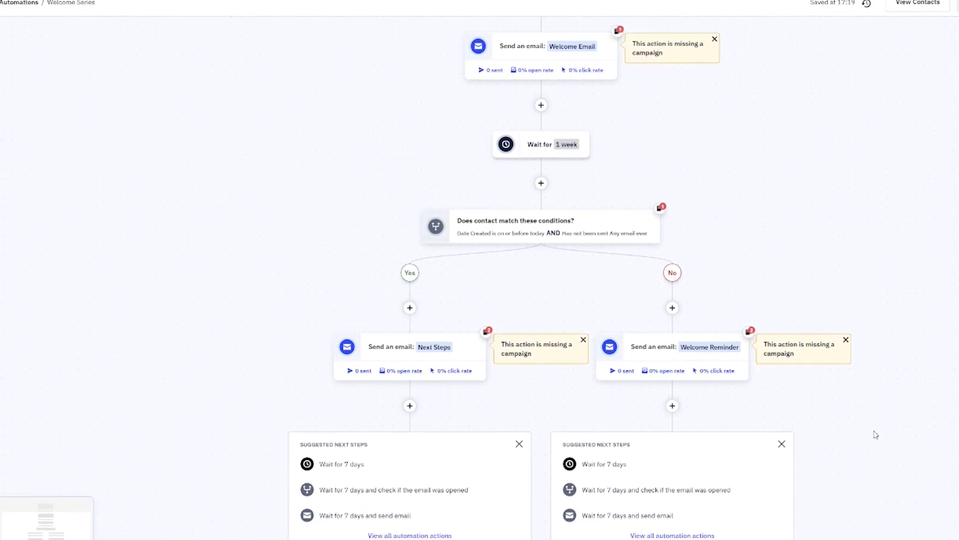
{"action": "scroll", "coordinate": [855, 315], "scroll_direction": "up", "scroll_amount": 3}
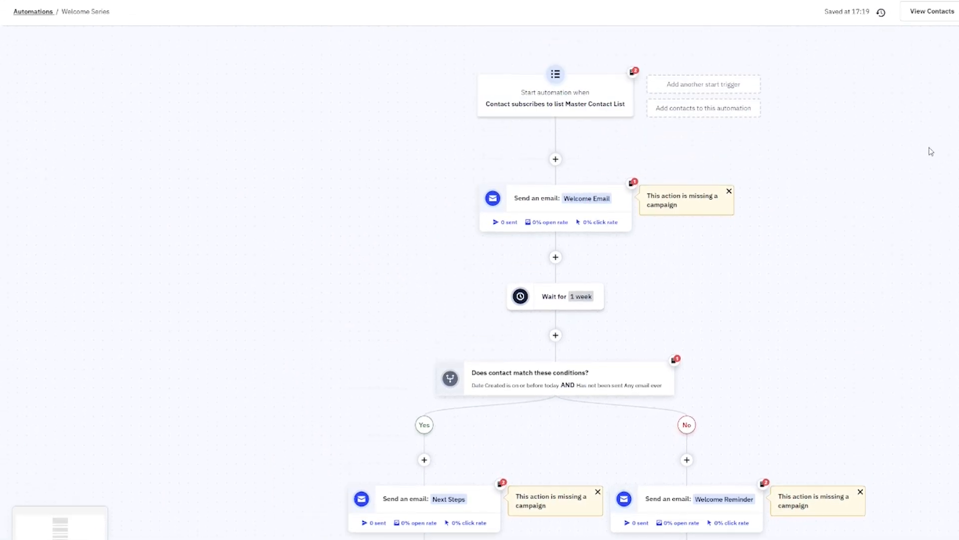
Start a blank automation triggered when a contact subscribes to Master Contact List
{"action": "left_click", "coordinate": [907, 11]}
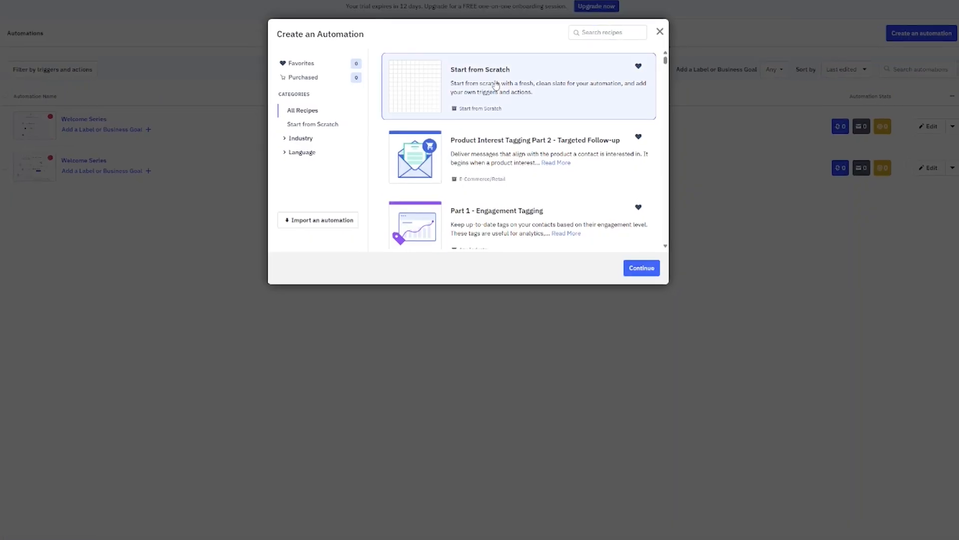
{"action": "left_click", "coordinate": [652, 285]}
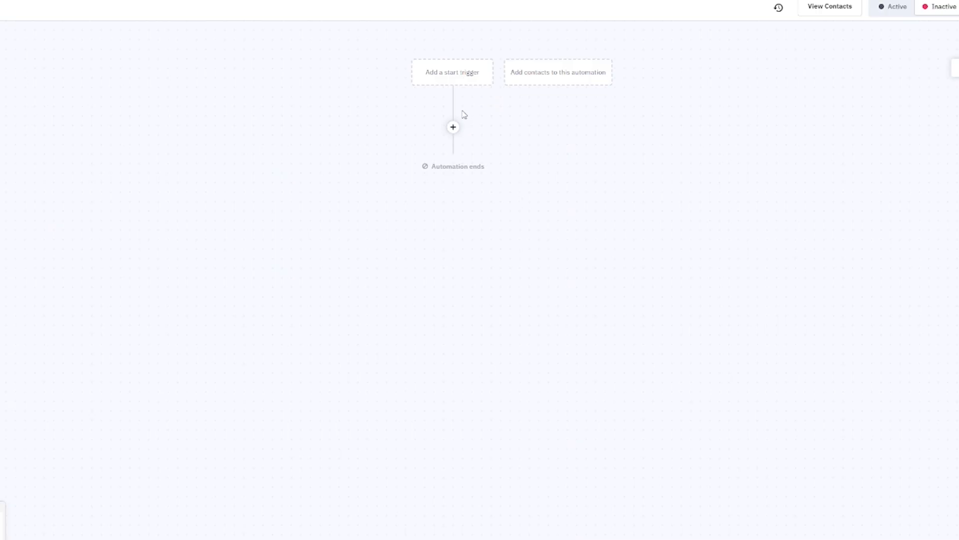
{"action": "left_click", "coordinate": [452, 79]}
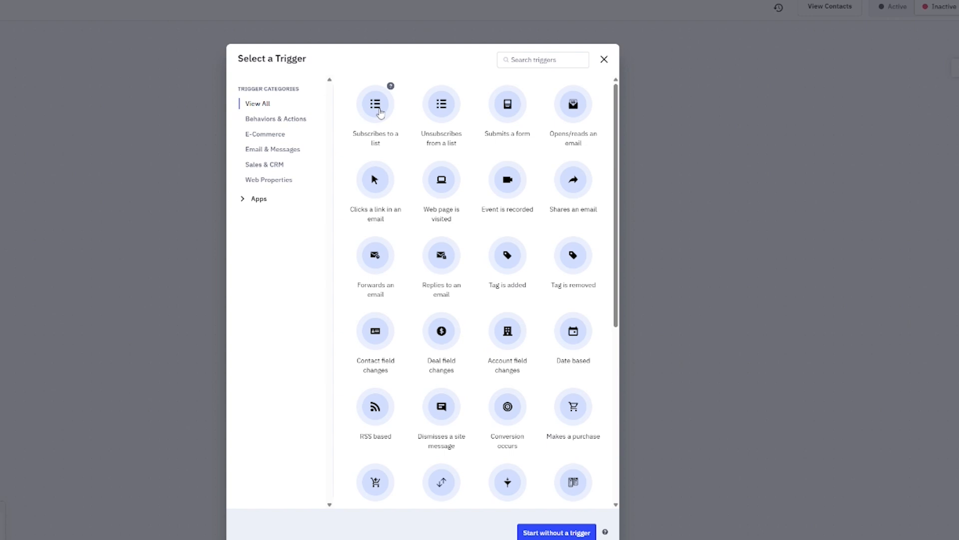
{"action": "left_click", "coordinate": [380, 113]}
{"action": "left_click", "coordinate": [299, 70]}
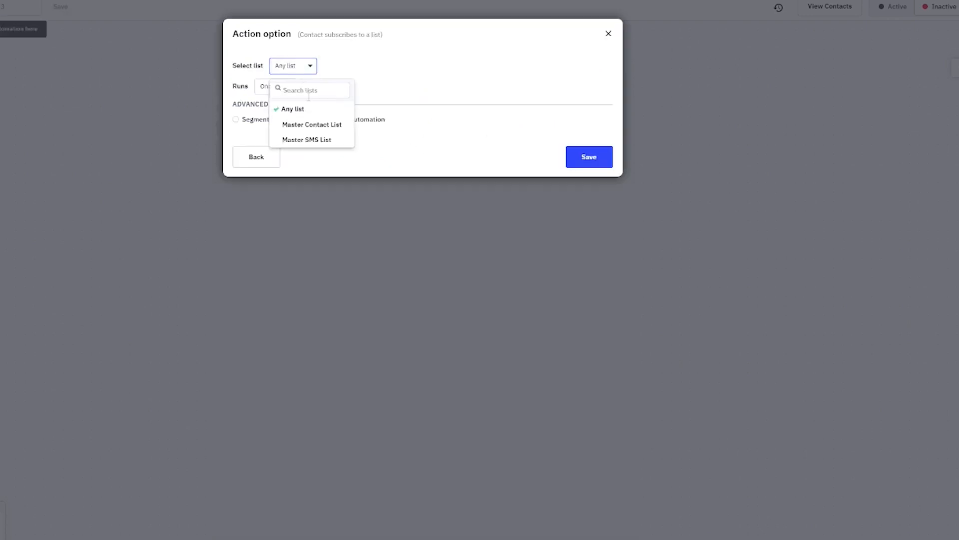
{"action": "left_click", "coordinate": [302, 127]}
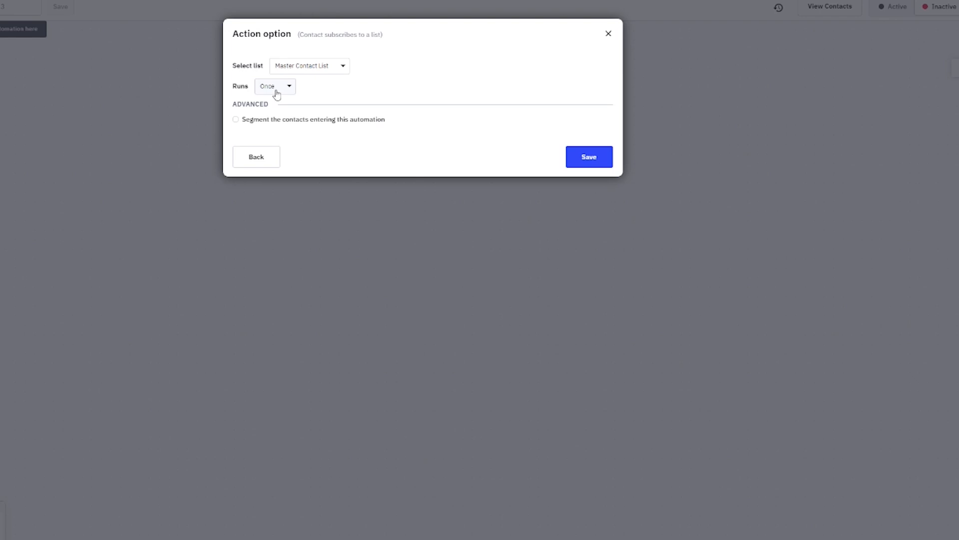
Segment the trigger with the saved Youtube segment and save it
{"action": "left_click", "coordinate": [236, 120]}
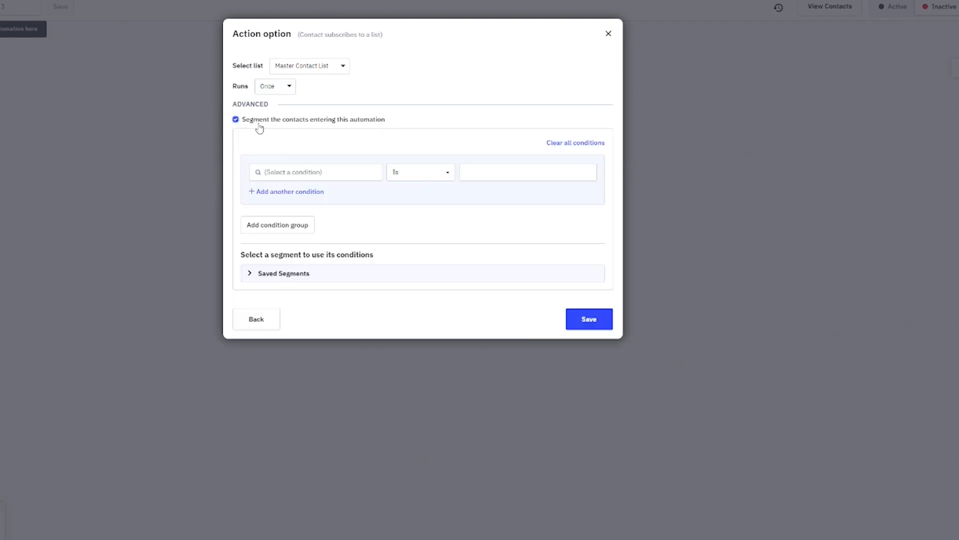
{"action": "left_click", "coordinate": [264, 274]}
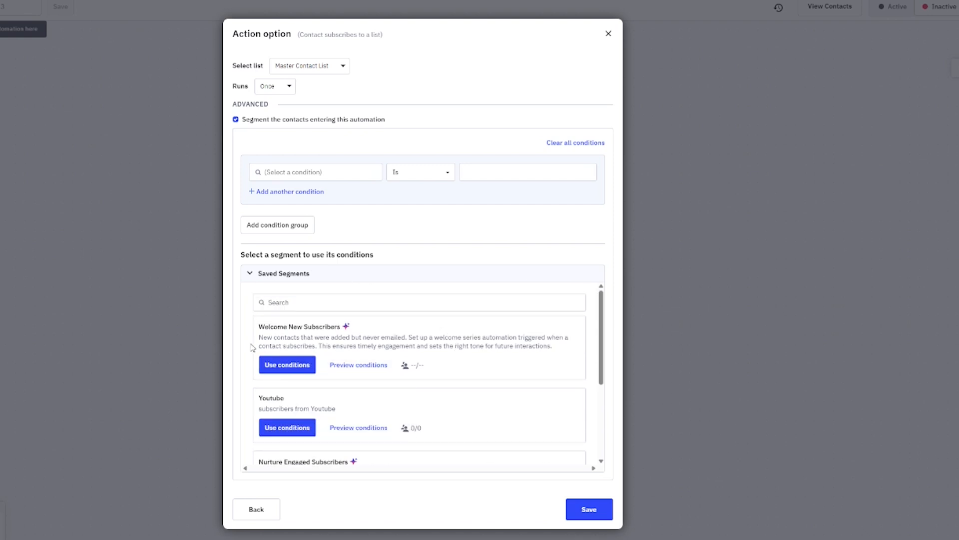
{"action": "left_click", "coordinate": [302, 433]}
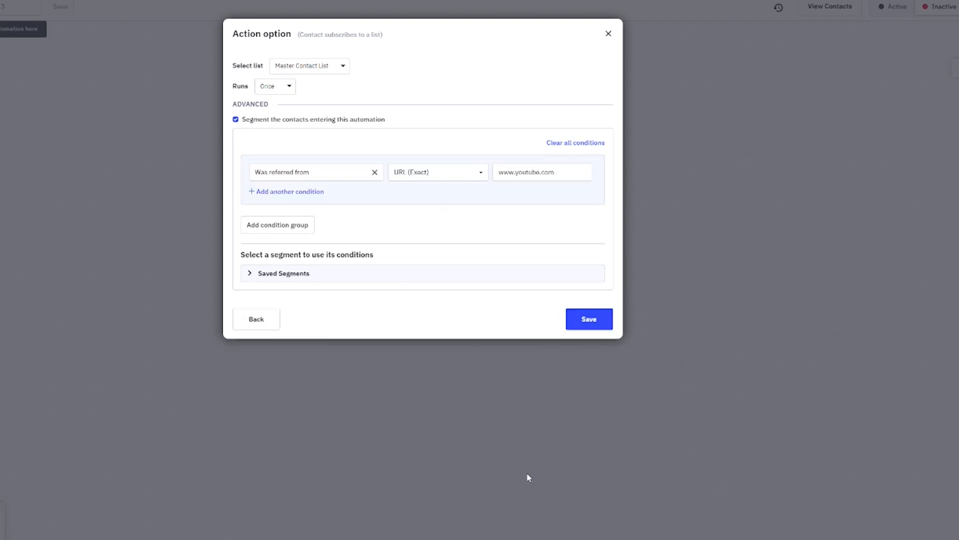
{"action": "left_click", "coordinate": [582, 319]}
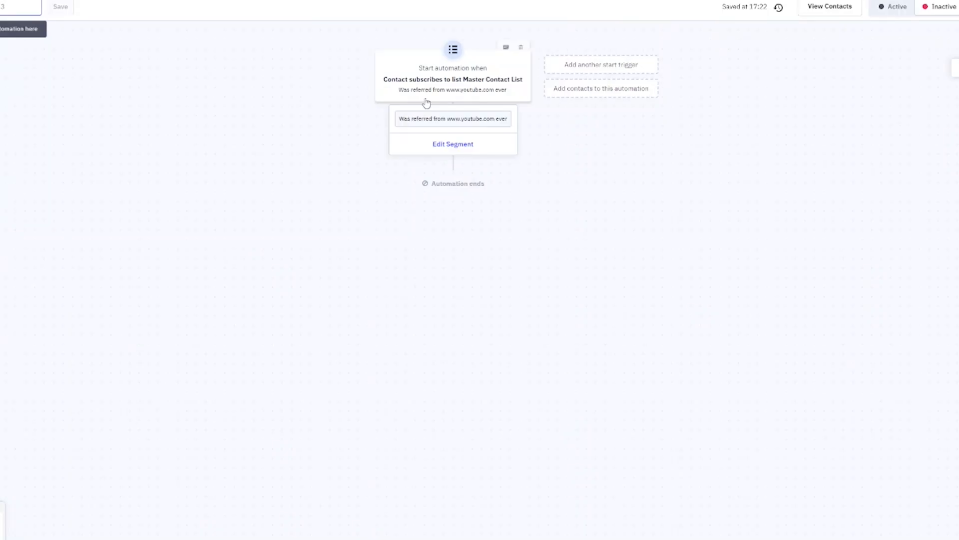
Add a Send-email action after the trigger, reusing the Newsletter #1 campaign
{"action": "mouse_move", "coordinate": [529, 97]}
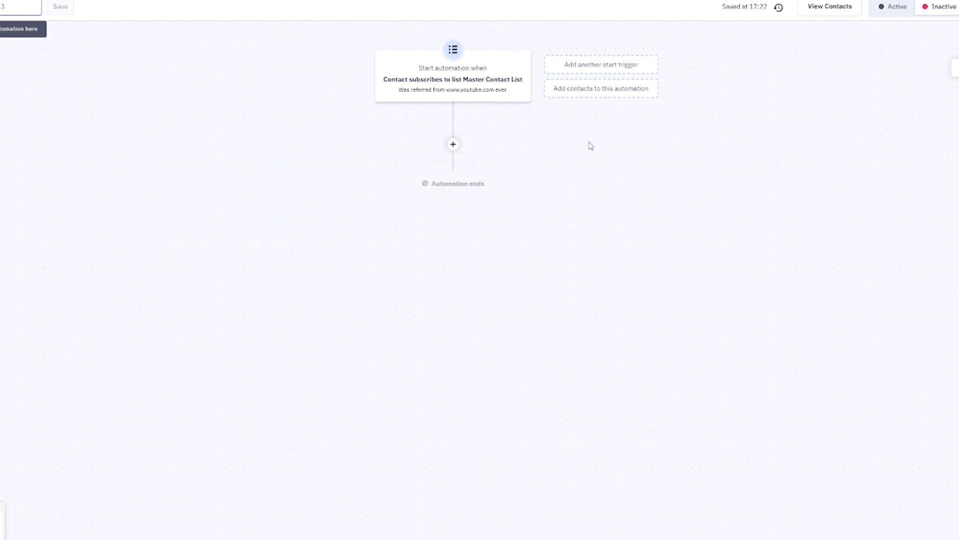
{"action": "left_click", "coordinate": [454, 144]}
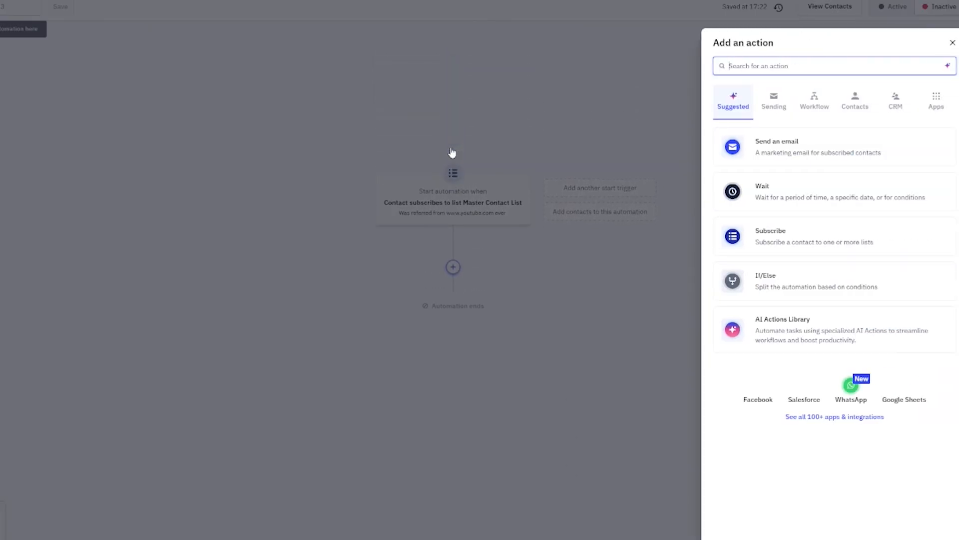
{"action": "left_click", "coordinate": [786, 147]}
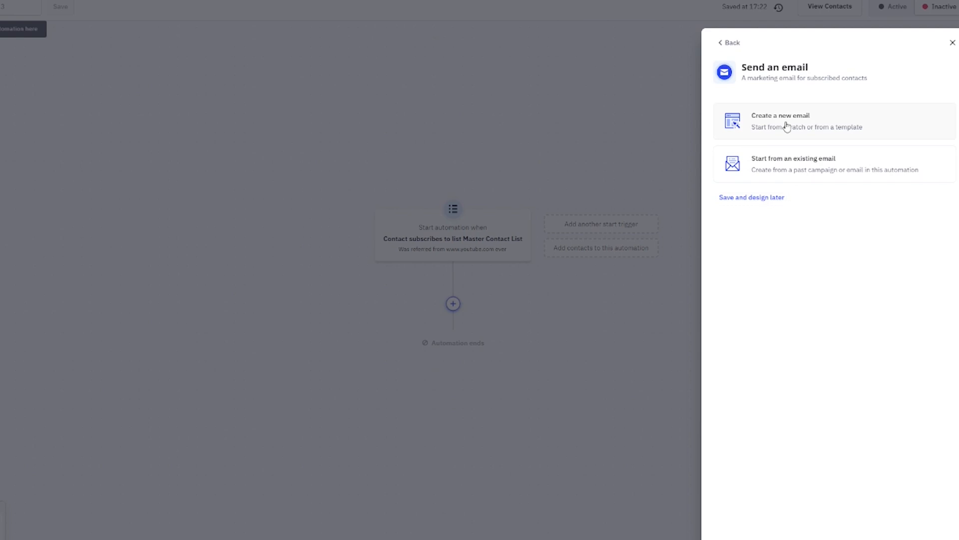
{"action": "left_click", "coordinate": [836, 168]}
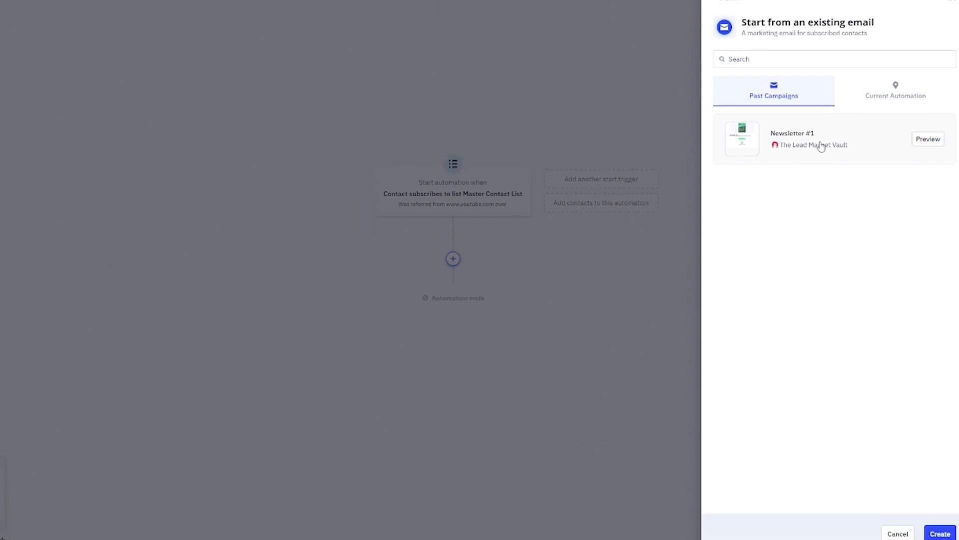
{"action": "left_click", "coordinate": [822, 146]}
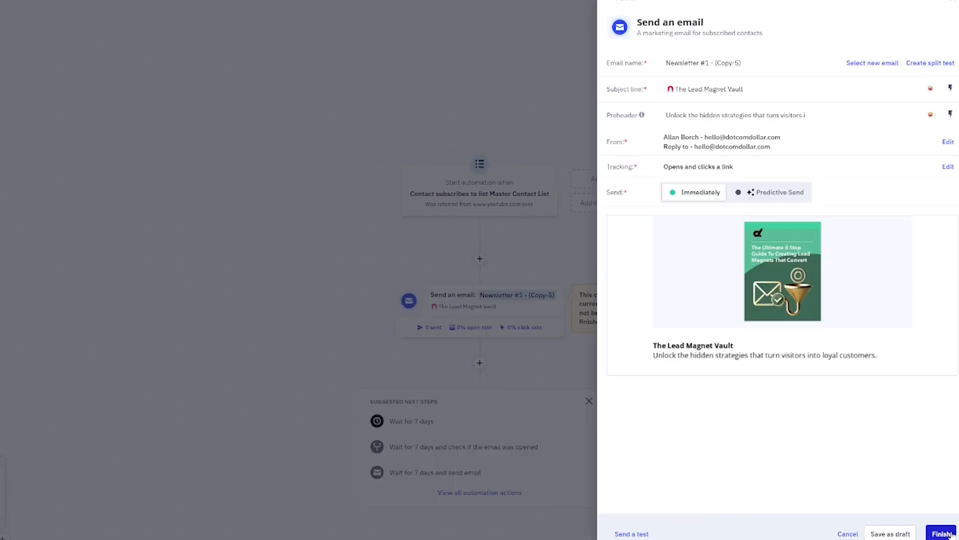
{"action": "left_click", "coordinate": [951, 536]}
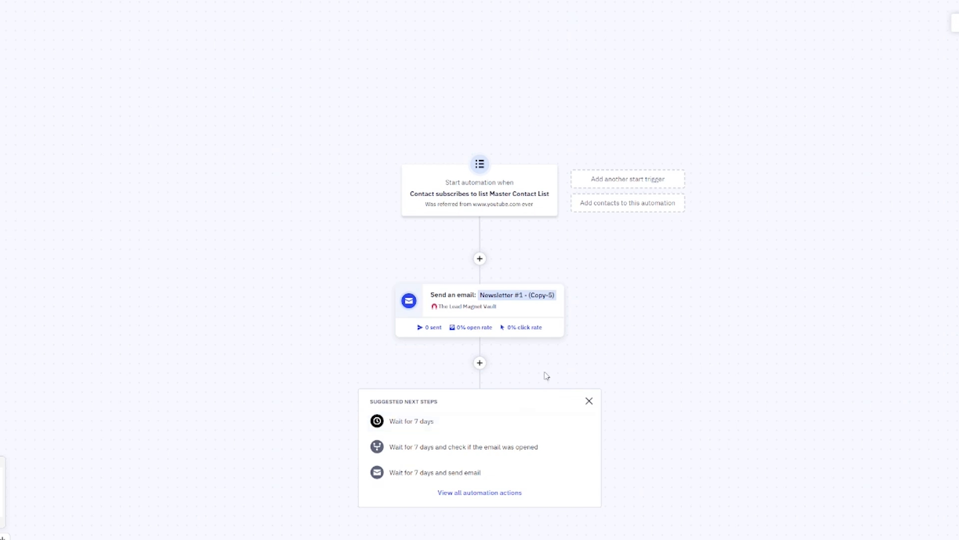
Add a wait step after the newsletter and change its duration to 2 days
{"action": "left_click", "coordinate": [427, 427]}
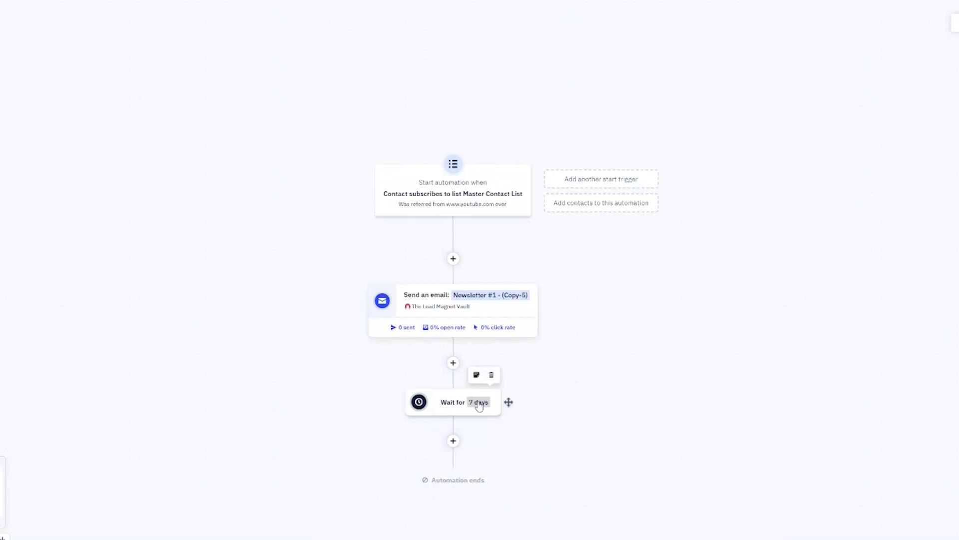
{"action": "left_click", "coordinate": [479, 400]}
{"action": "left_click_drag", "start_coordinate": [738, 69], "coordinate": [712, 75]}
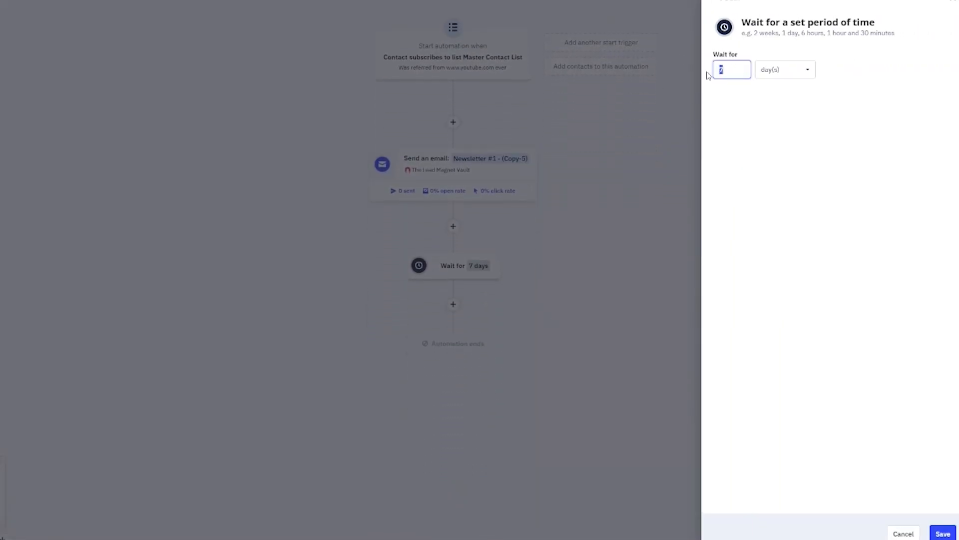
{"action": "type", "text": "2"}
{"action": "left_click", "coordinate": [942, 533]}
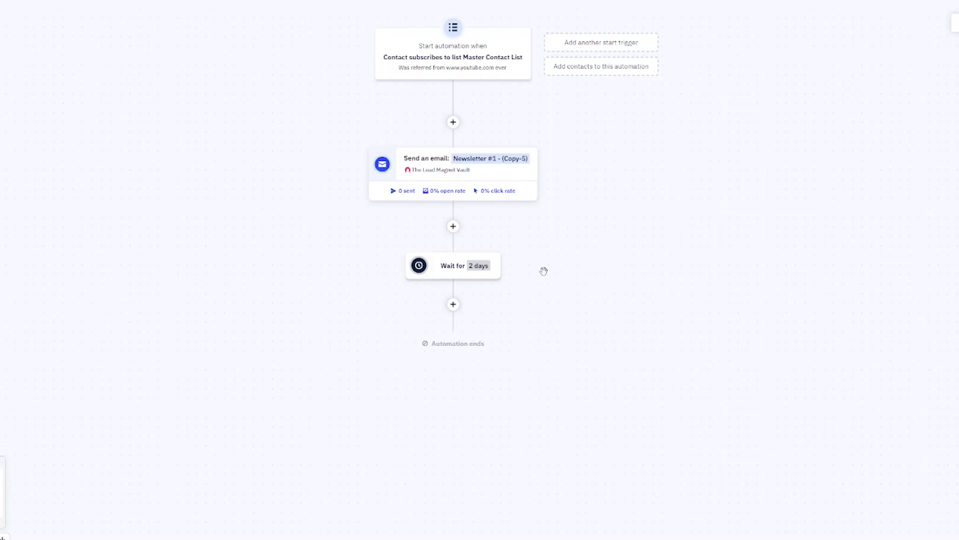
Add a condition-split action after the 2-day wait
{"action": "mouse_move", "coordinate": [496, 275]}
{"action": "left_click", "coordinate": [453, 303]}
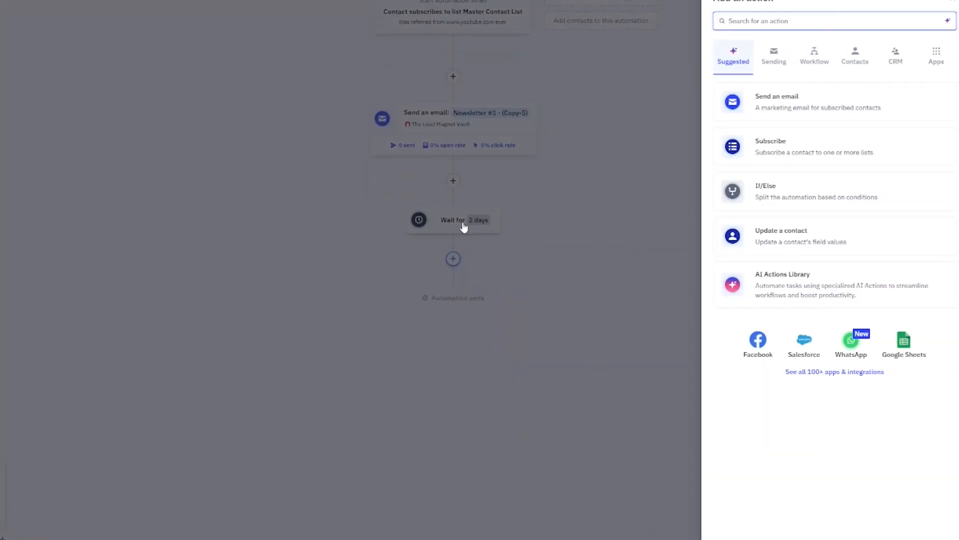
{"action": "left_click", "coordinate": [778, 197]}
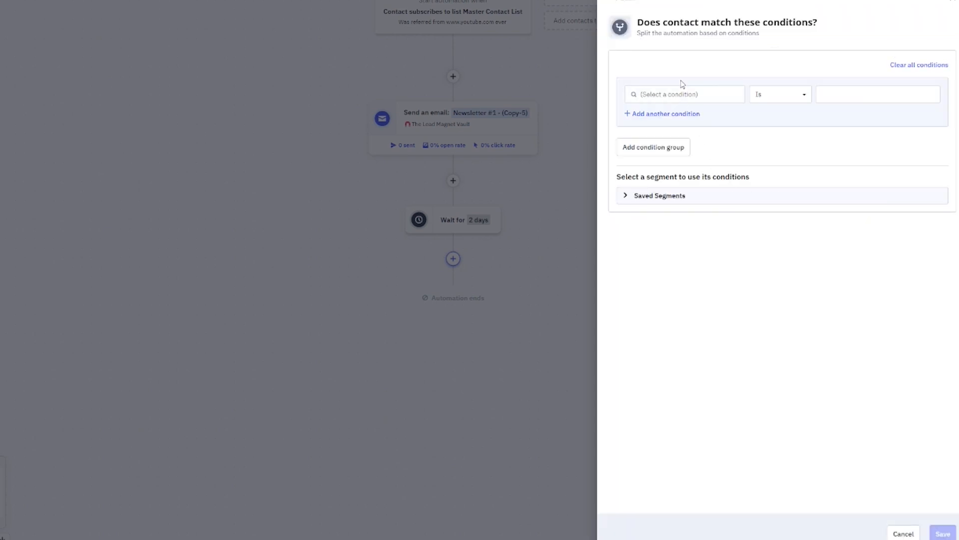
Set the If/Else condition to 'Has opened' campaign Newsletter #1 in the last 2 days
{"action": "left_click", "coordinate": [665, 95]}
{"action": "type", "text": "open"}
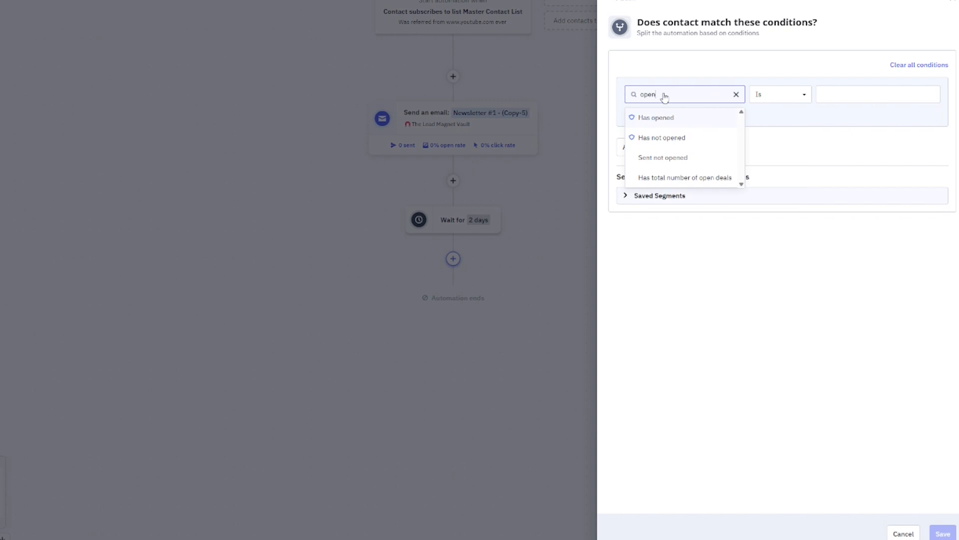
{"action": "left_click", "coordinate": [681, 122]}
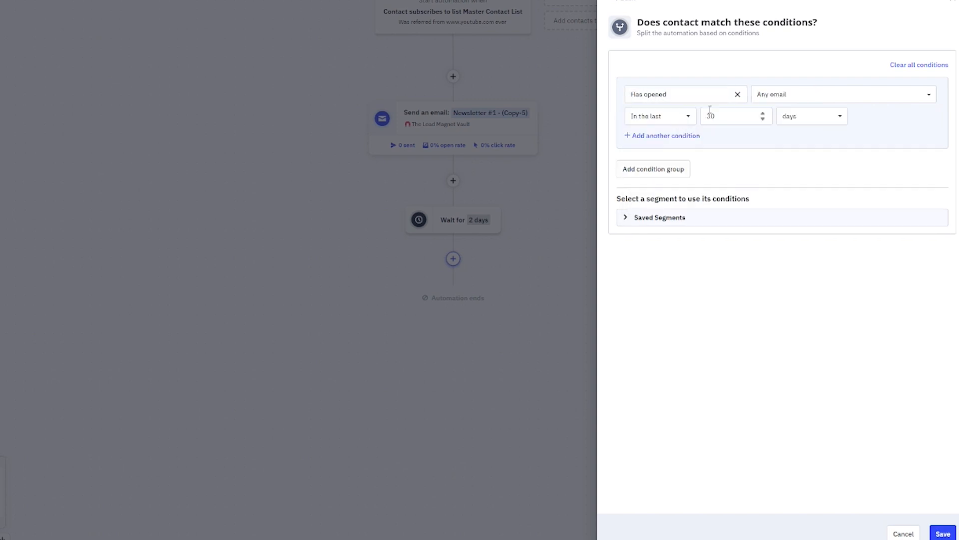
{"action": "double_click", "coordinate": [735, 116]}
{"action": "type", "text": "2"}
{"action": "left_click", "coordinate": [782, 99]}
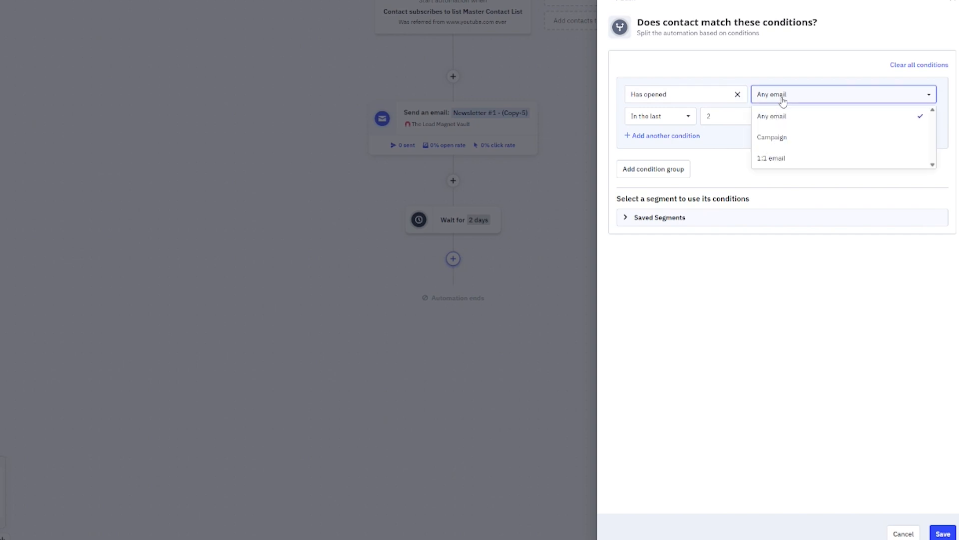
{"action": "left_click", "coordinate": [798, 136]}
{"action": "left_click", "coordinate": [872, 98]}
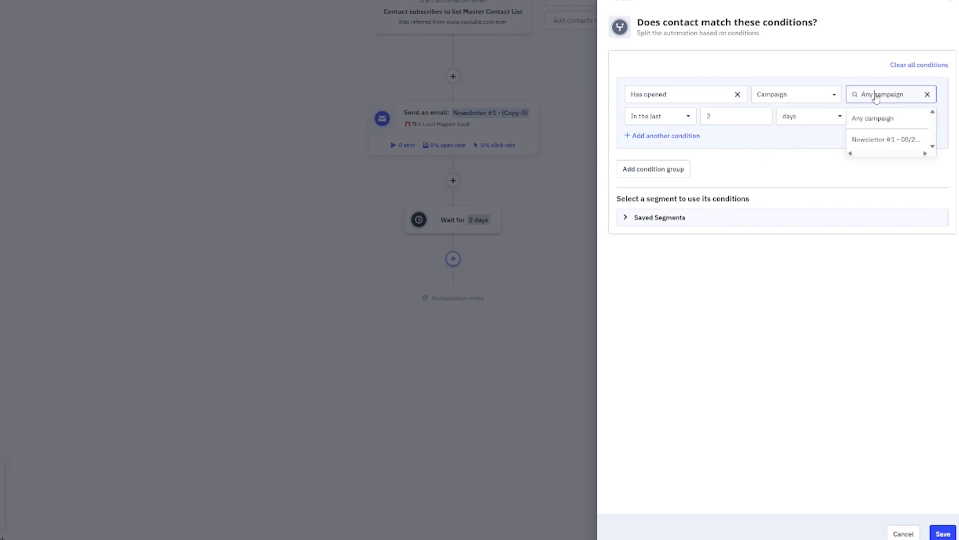
{"action": "left_click", "coordinate": [889, 140]}
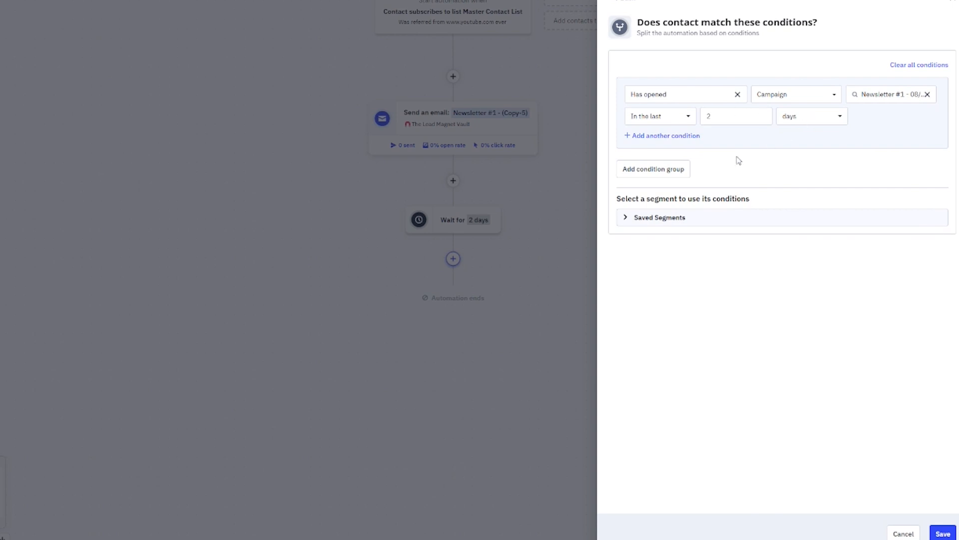
{"action": "left_click", "coordinate": [943, 534]}
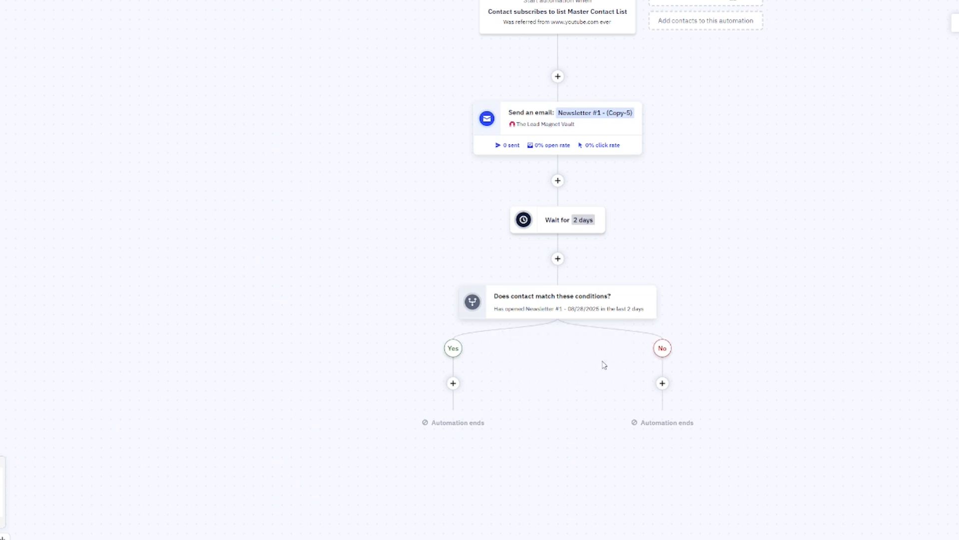
Add an email on the Yes branch based on the second Newsletter #1 campaign
{"action": "mouse_move", "coordinate": [544, 129]}
{"action": "left_click", "coordinate": [453, 384]}
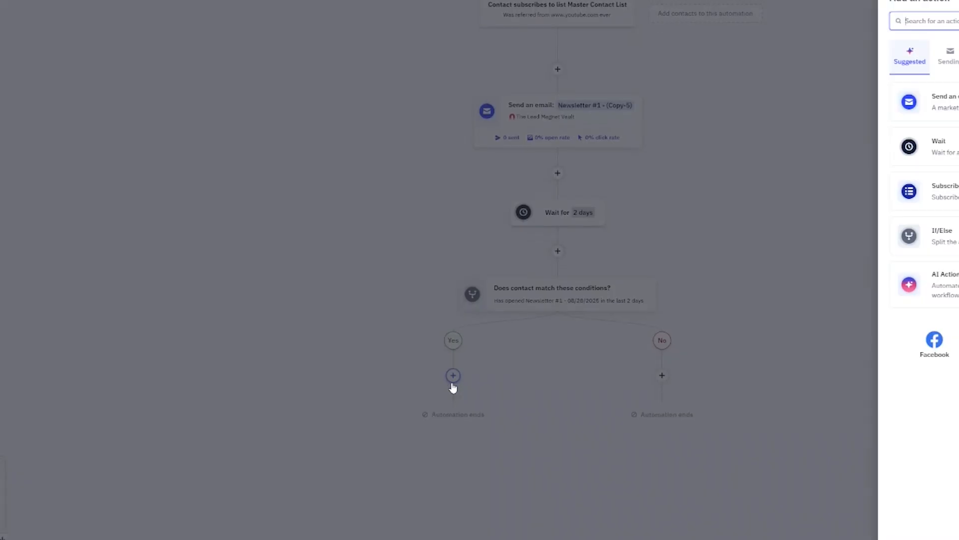
{"action": "left_click", "coordinate": [788, 106]}
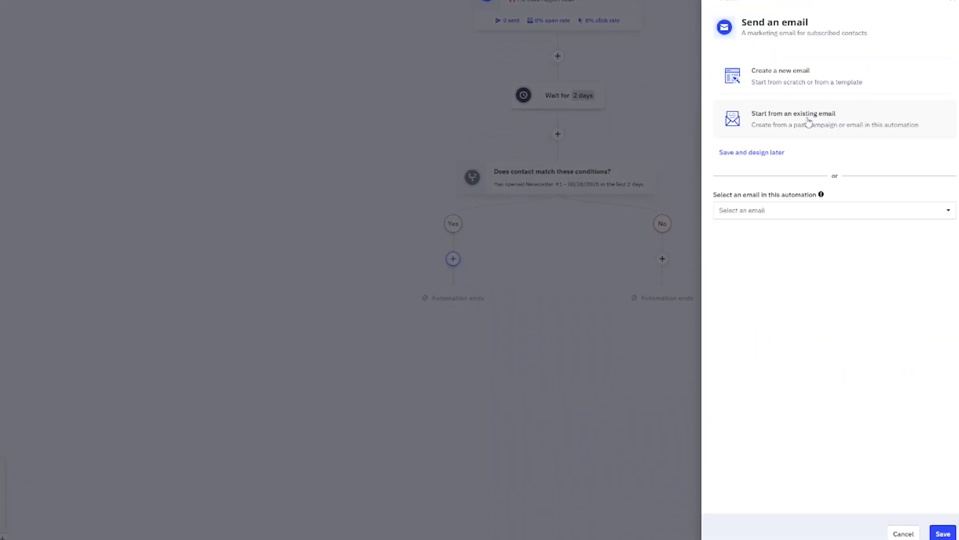
{"action": "left_click", "coordinate": [787, 110]}
{"action": "left_click", "coordinate": [869, 205]}
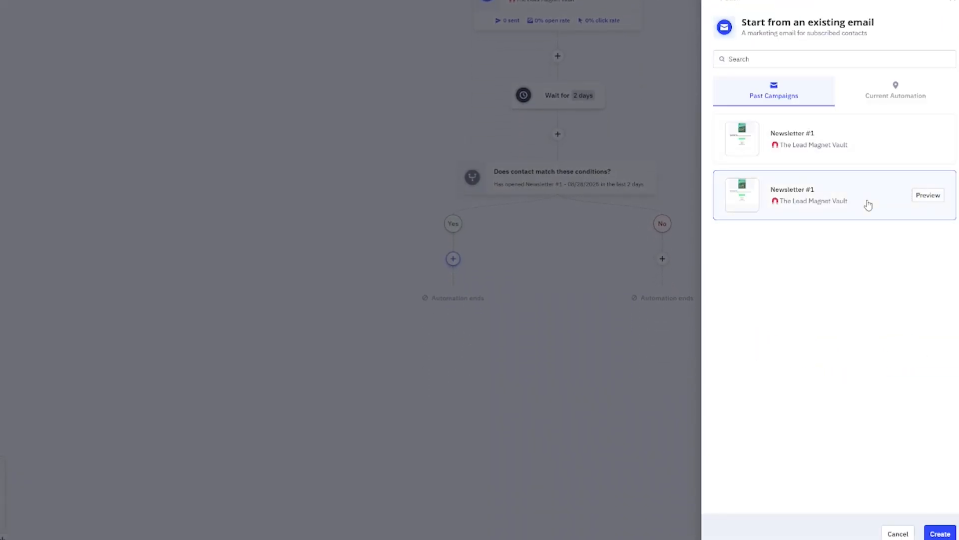
{"action": "left_click", "coordinate": [940, 533]}
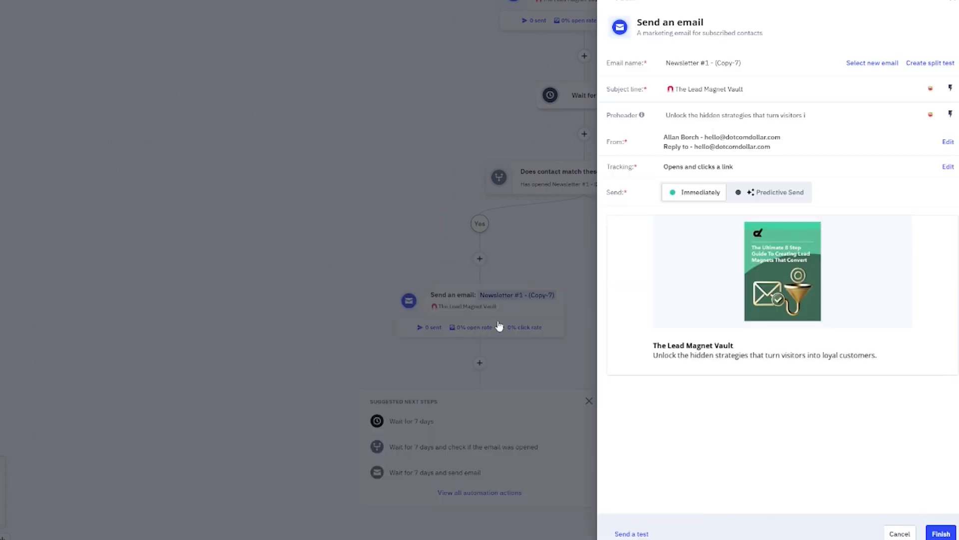
{"action": "left_click", "coordinate": [530, 323]}
Add a Newsletter #1-based email on the No branch, renamed 'Welcome Reminder'
{"action": "mouse_move", "coordinate": [461, 306]}
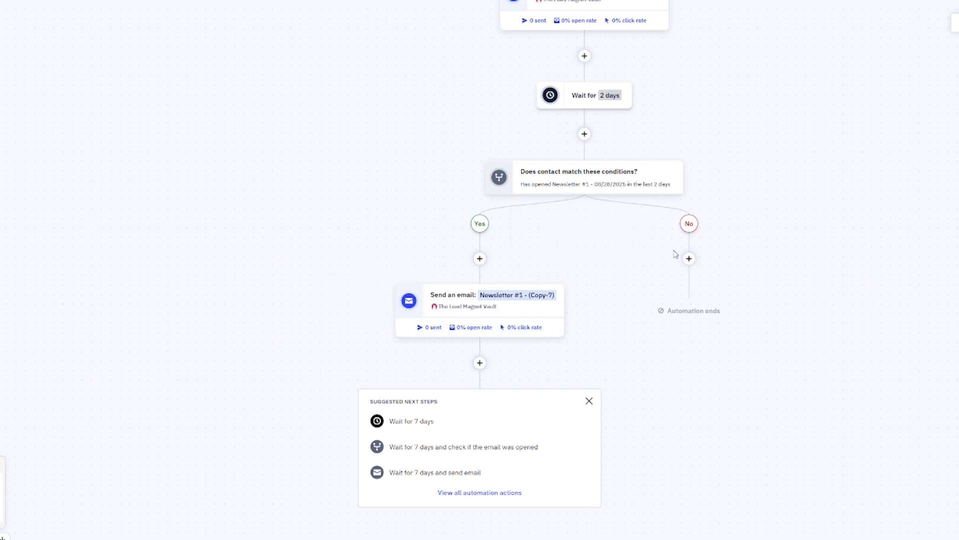
{"action": "left_click", "coordinate": [689, 259]}
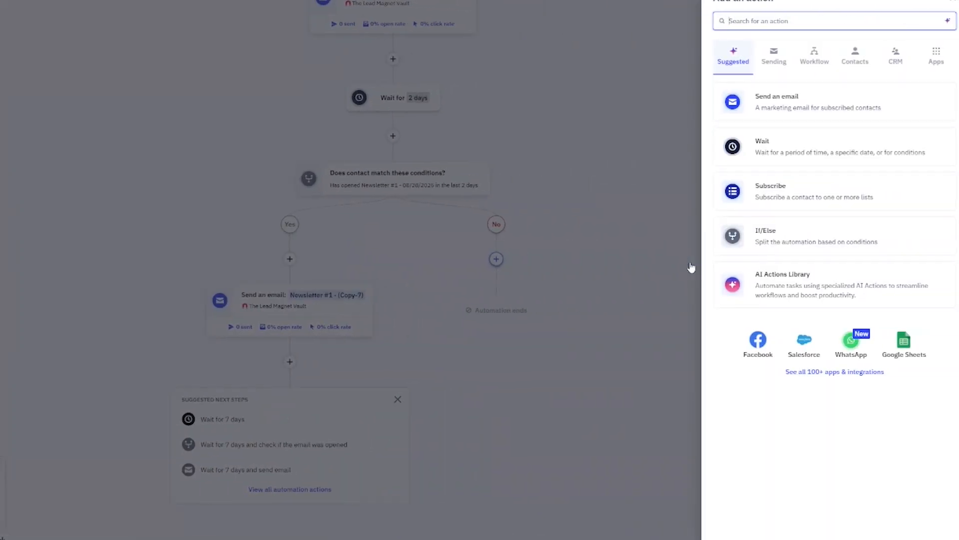
{"action": "left_click", "coordinate": [829, 108]}
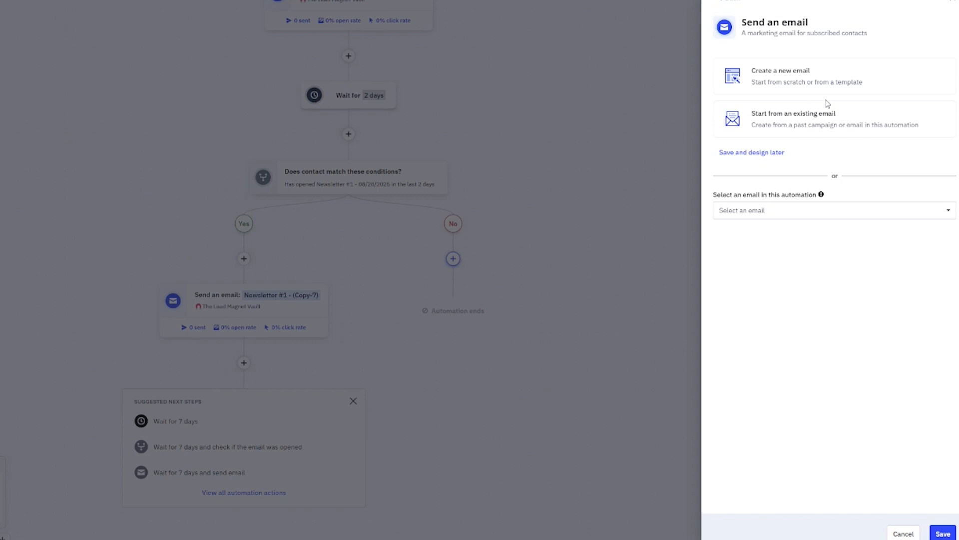
{"action": "left_click", "coordinate": [810, 117]}
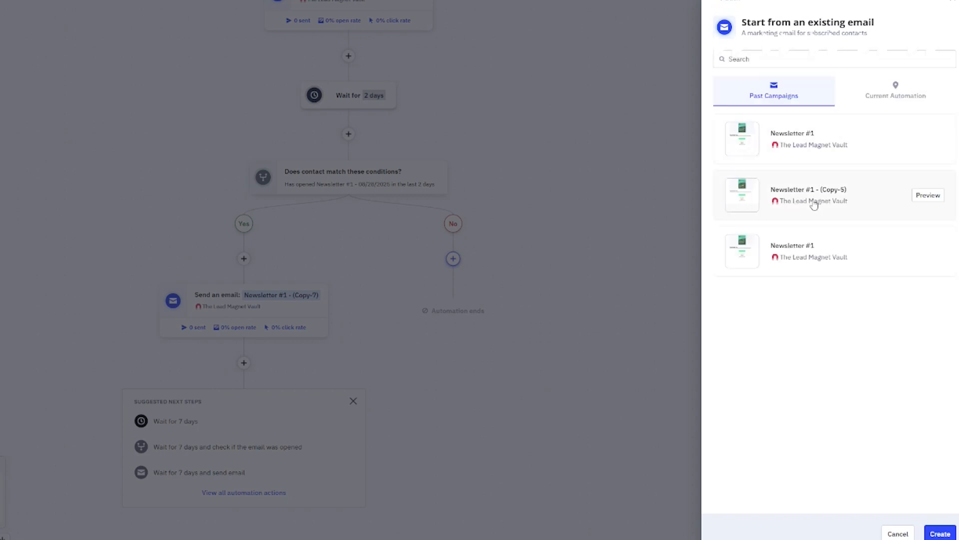
{"action": "left_click", "coordinate": [852, 140]}
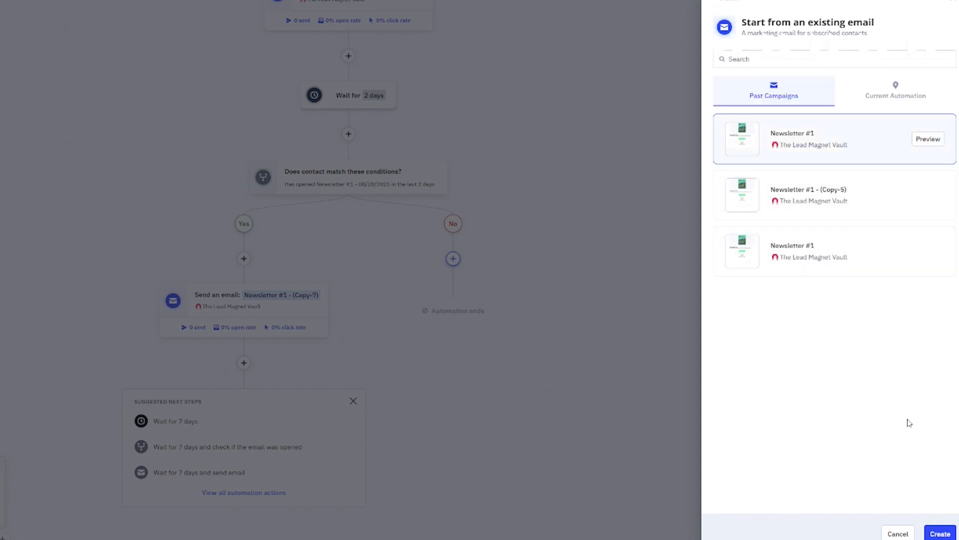
{"action": "left_click", "coordinate": [940, 533]}
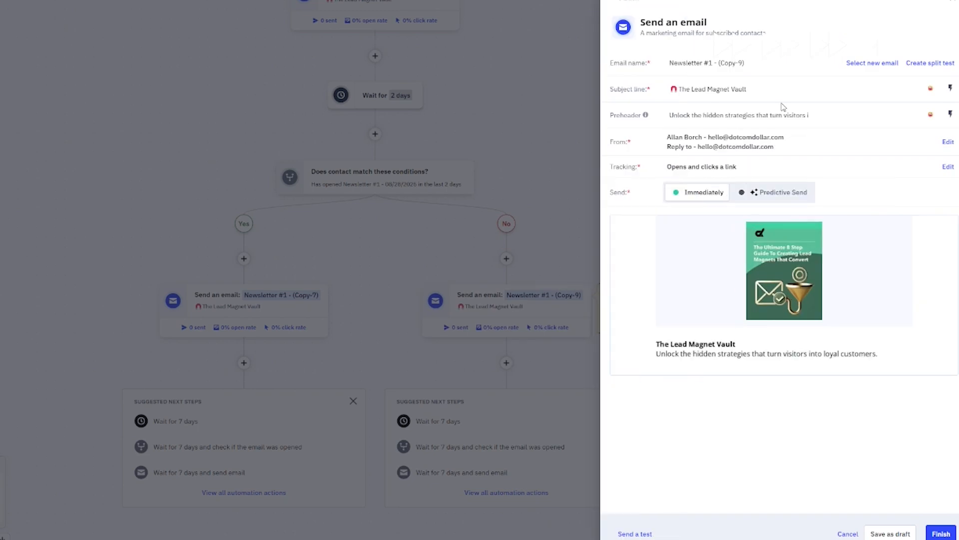
{"action": "left_click_drag", "start_coordinate": [743, 62], "coordinate": [683, 63]}
{"action": "key", "text": "ctrl+a"}
{"action": "type", "text": "Welcome Reminder"}
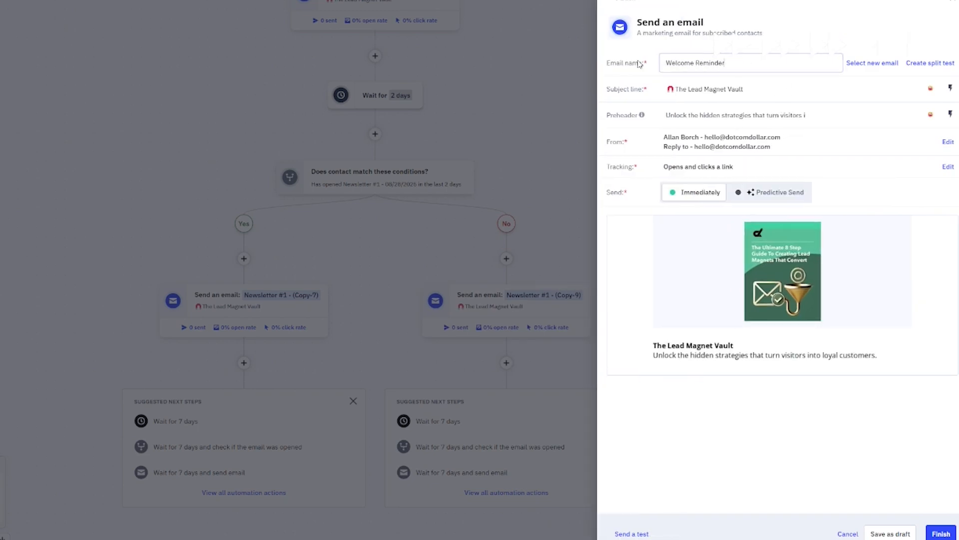
{"action": "left_click", "coordinate": [927, 528]}
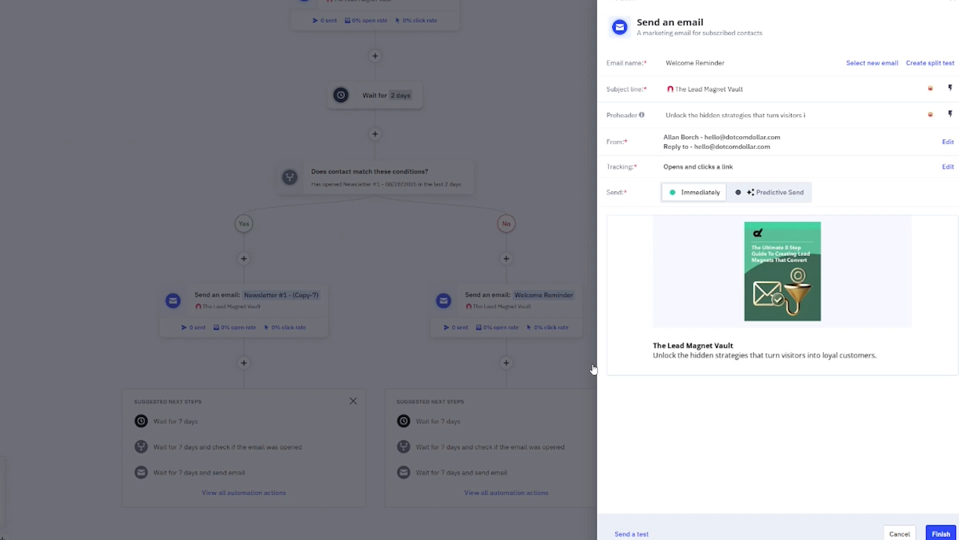
{"action": "left_click", "coordinate": [594, 369]}
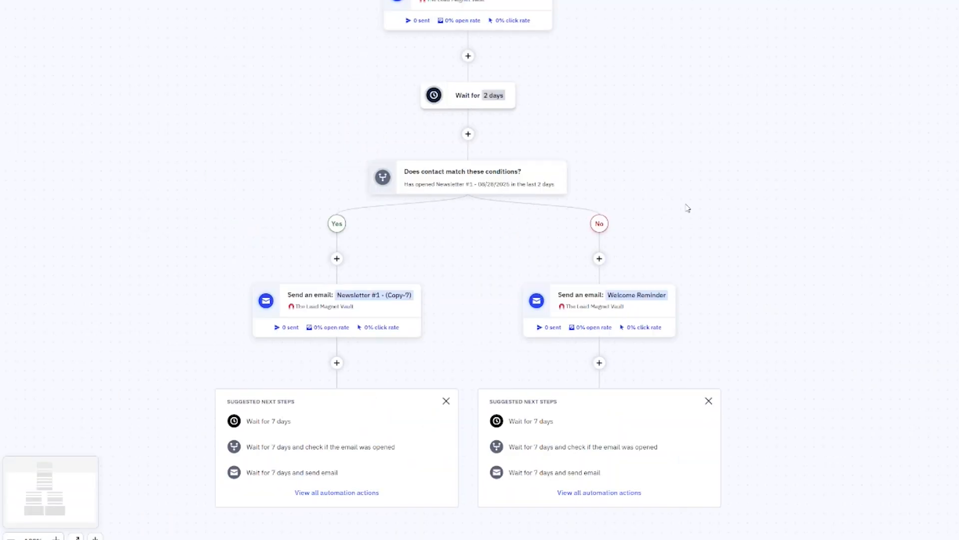